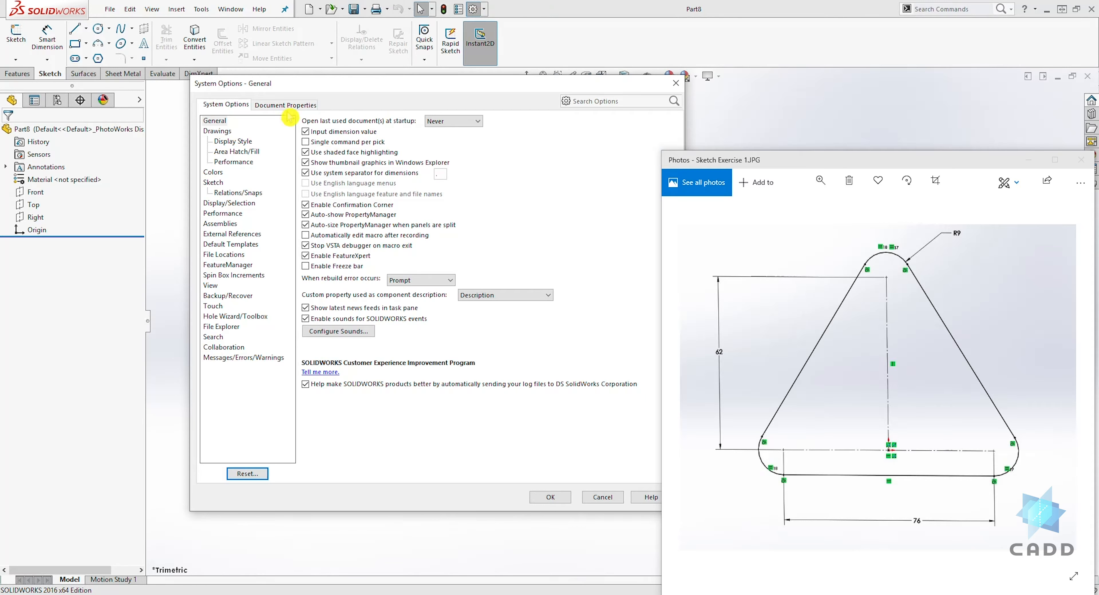
Set the document's unit system to MMGS (millimeter, gram, second) and apply the change
click(287, 106)
click(210, 203)
click(312, 147)
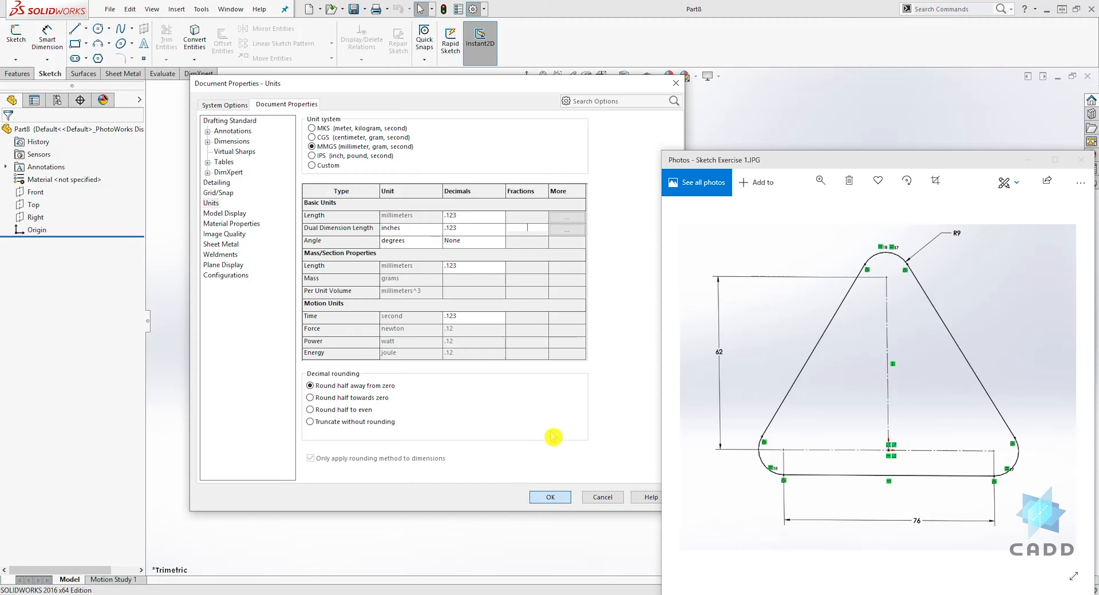
key(Return)
Start a new sketch on the Front plane
click(34, 218)
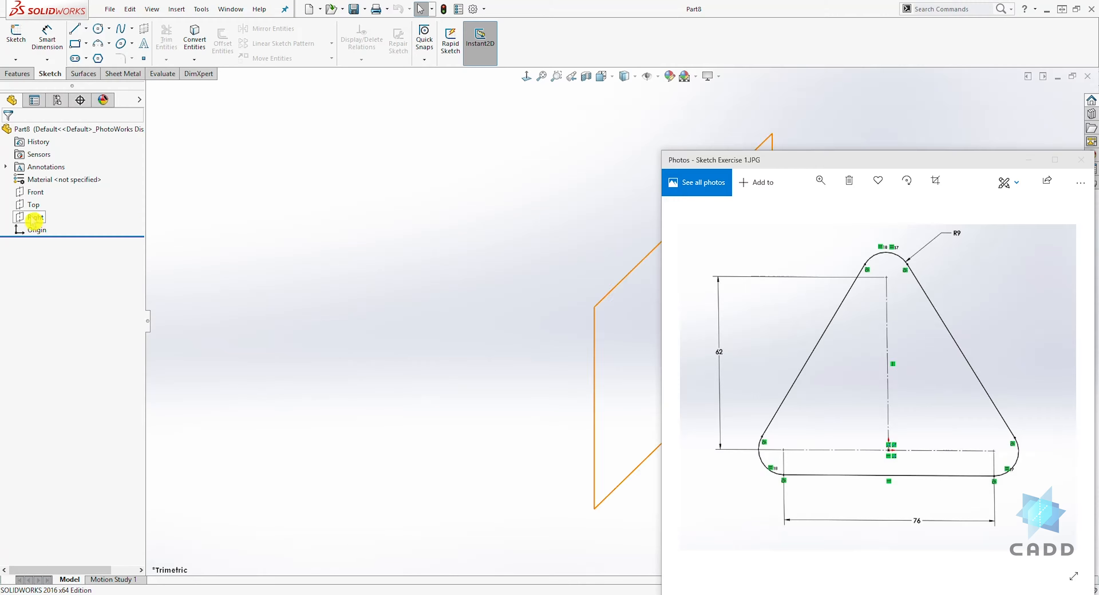
click(34, 192)
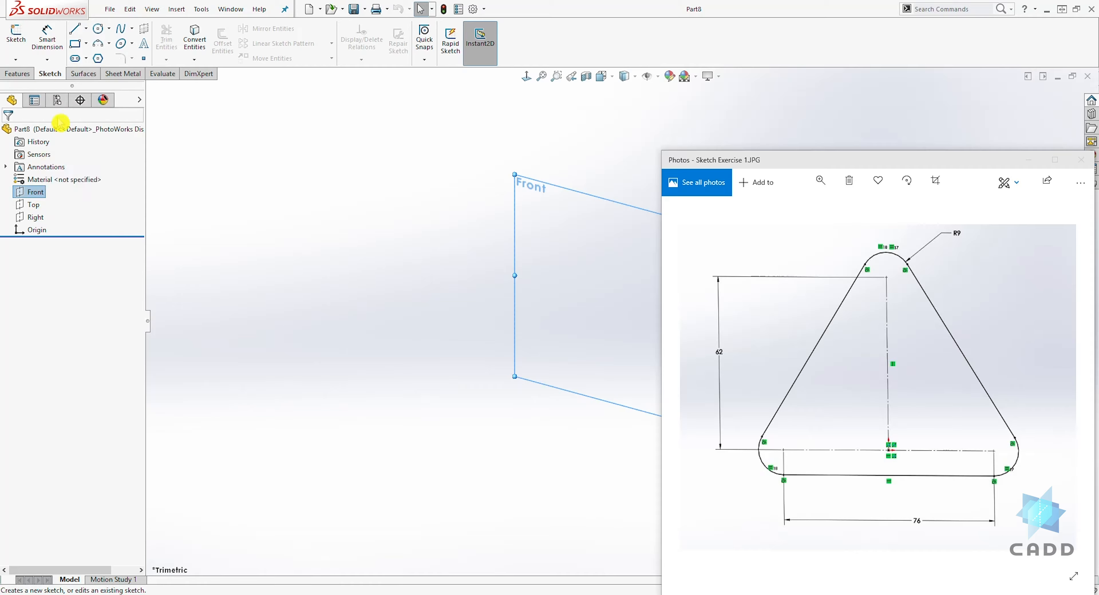
click(16, 38)
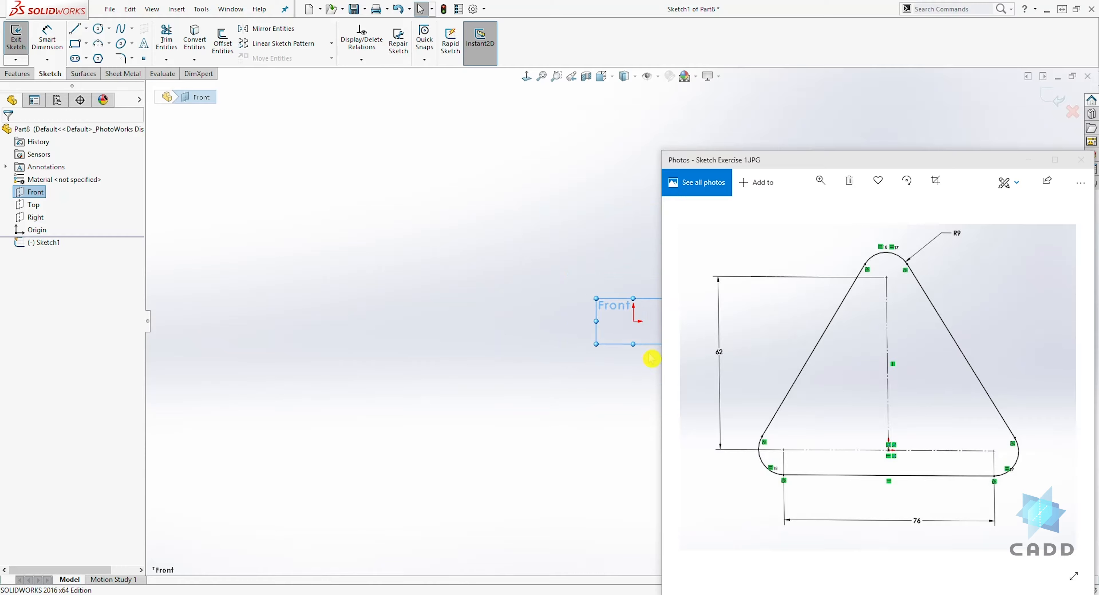
Draw a horizontal midpoint line centred on the origin, about 149 mm long
scroll(665, 315, down, 1)
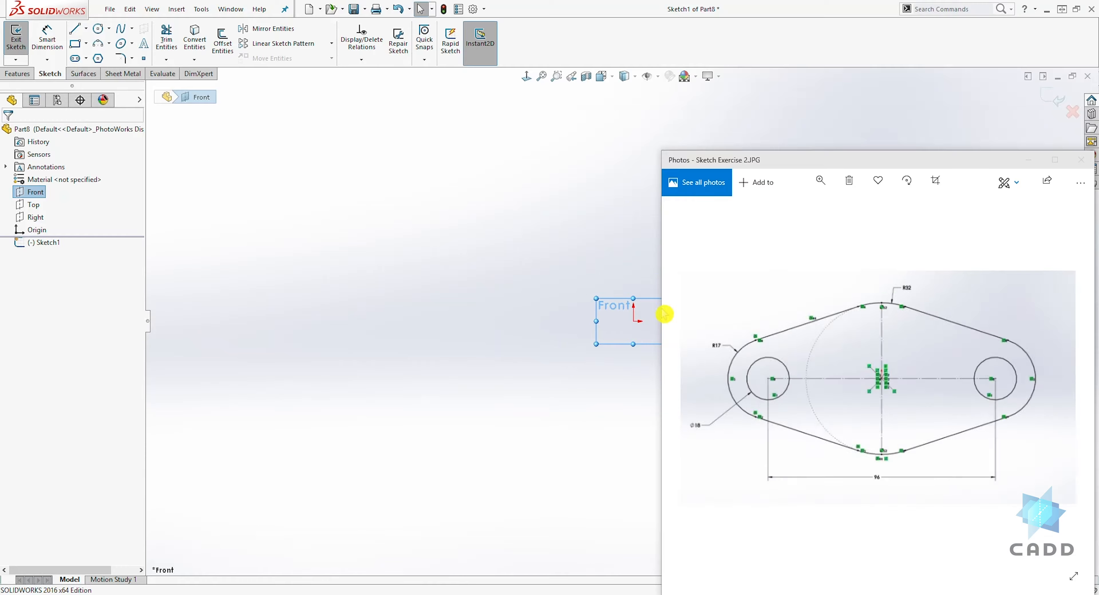
click(702, 400)
key(f)
scroll(623, 243, up, 2)
click(86, 38)
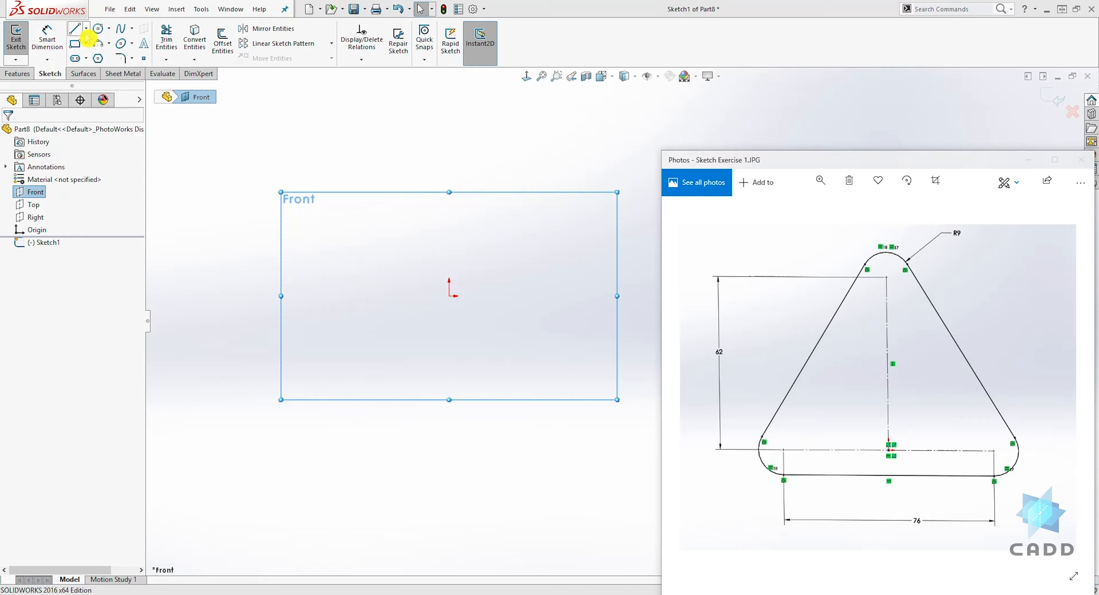
click(85, 29)
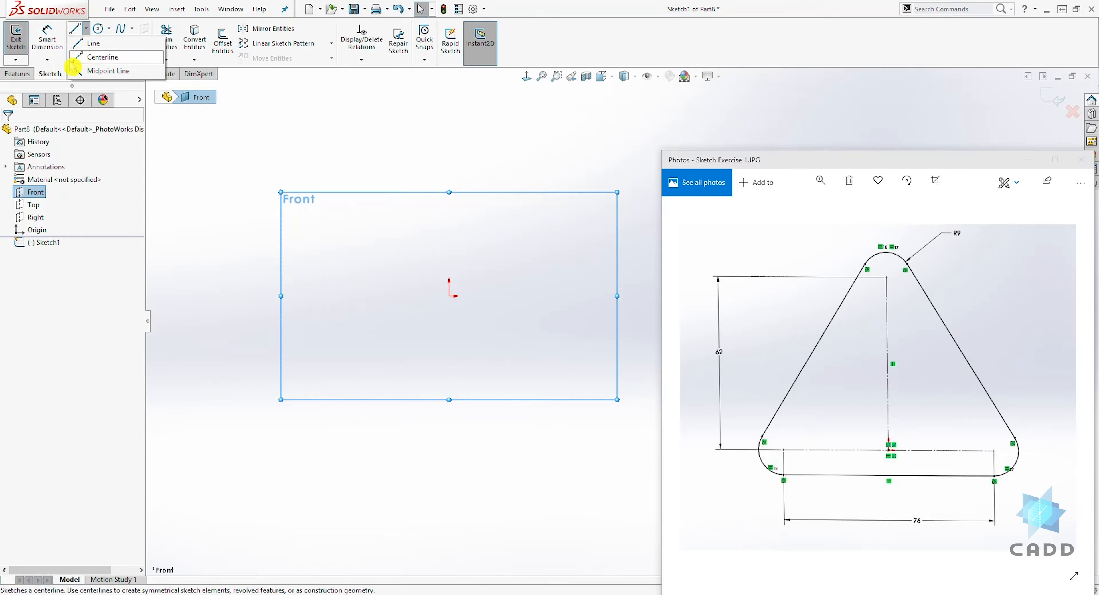
click(77, 75)
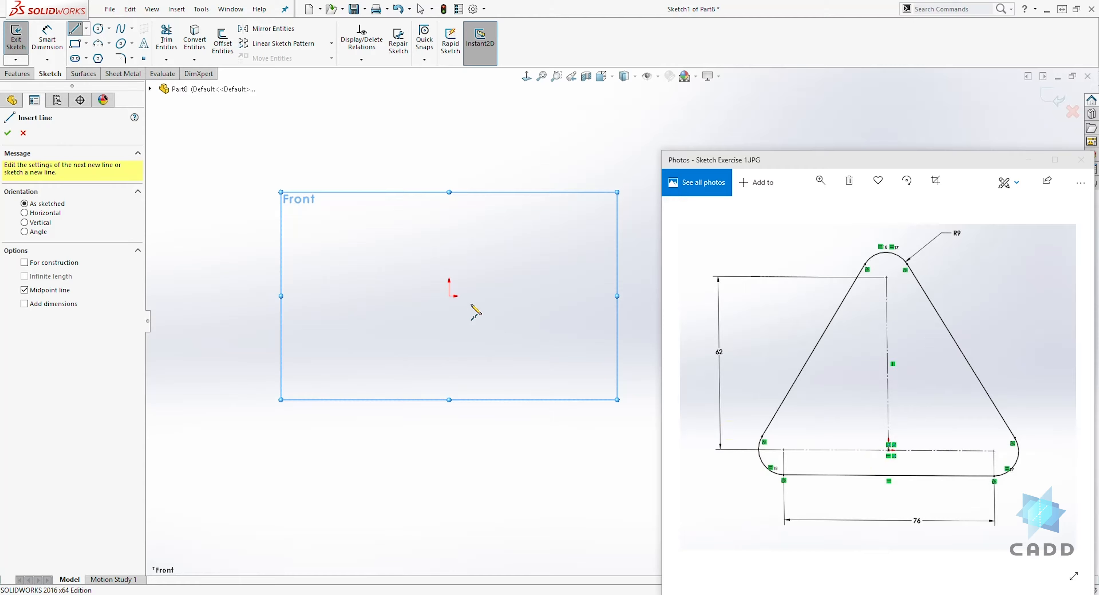
click(449, 296)
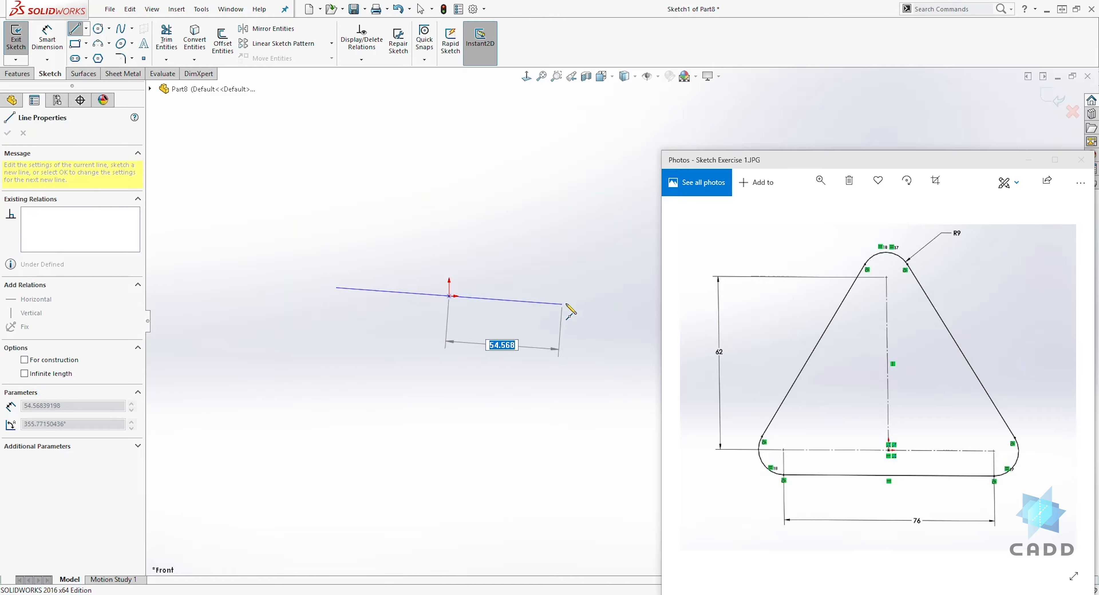
click(604, 296)
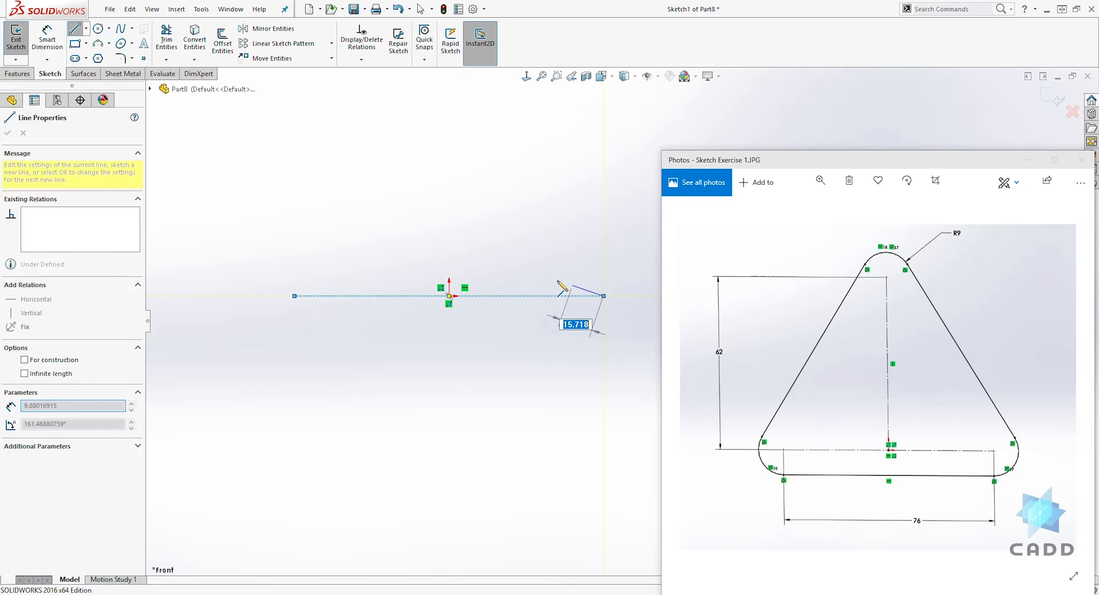
key(Escape)
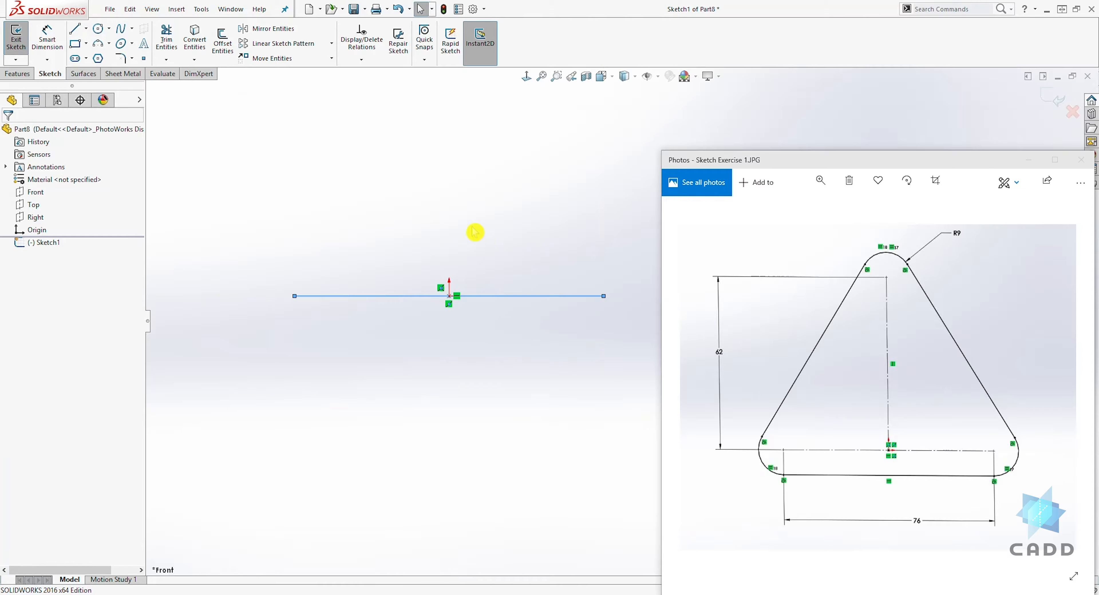
Draw a vertical line about 98 mm long upward from the origin
click(78, 30)
click(449, 296)
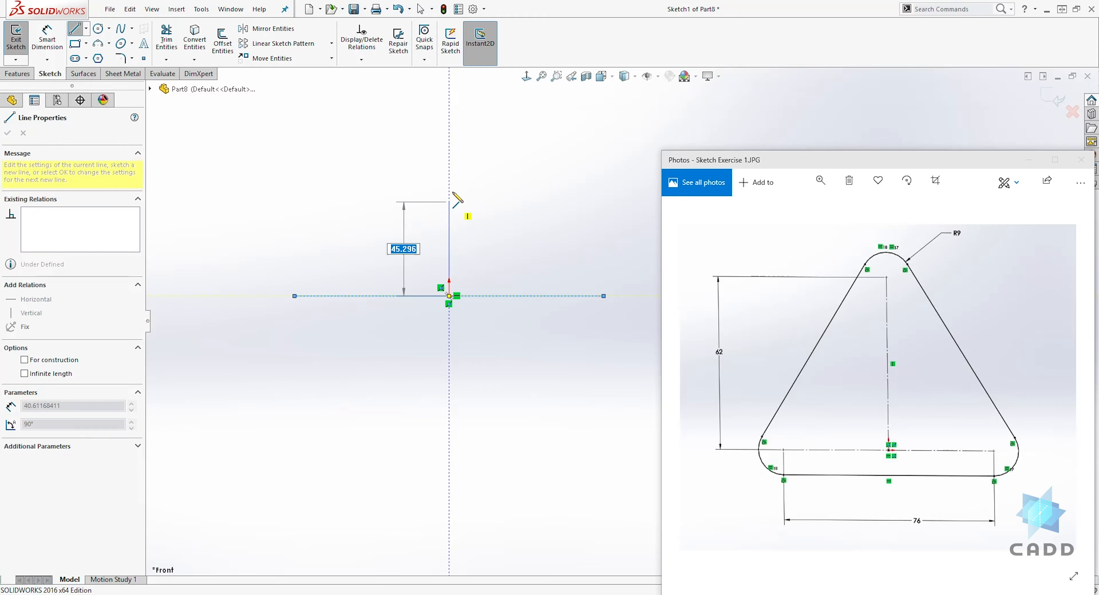
click(449, 92)
key(Escape)
Convert both the horizontal and the vertical line to construction geometry
scroll(503, 172, up, 4)
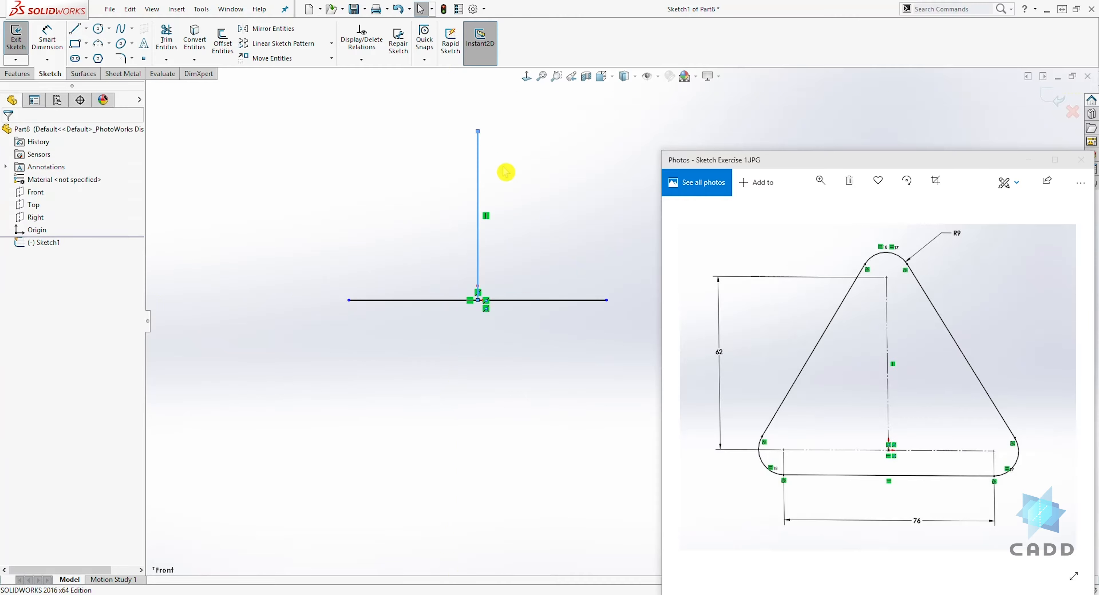
scroll(626, 264, down, 4)
scroll(647, 356, down, 2)
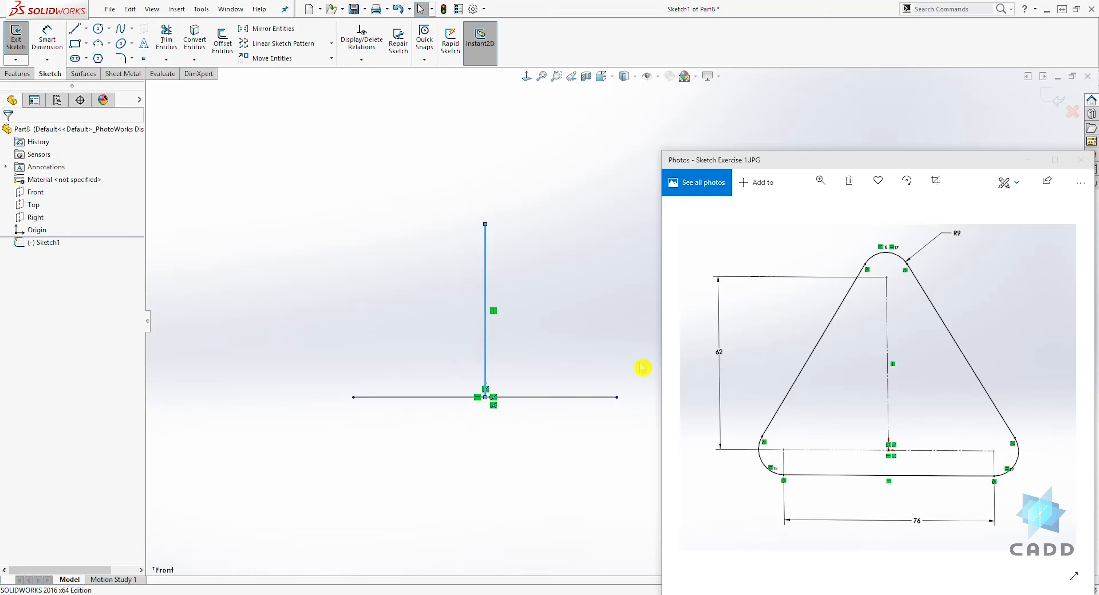
click(550, 398)
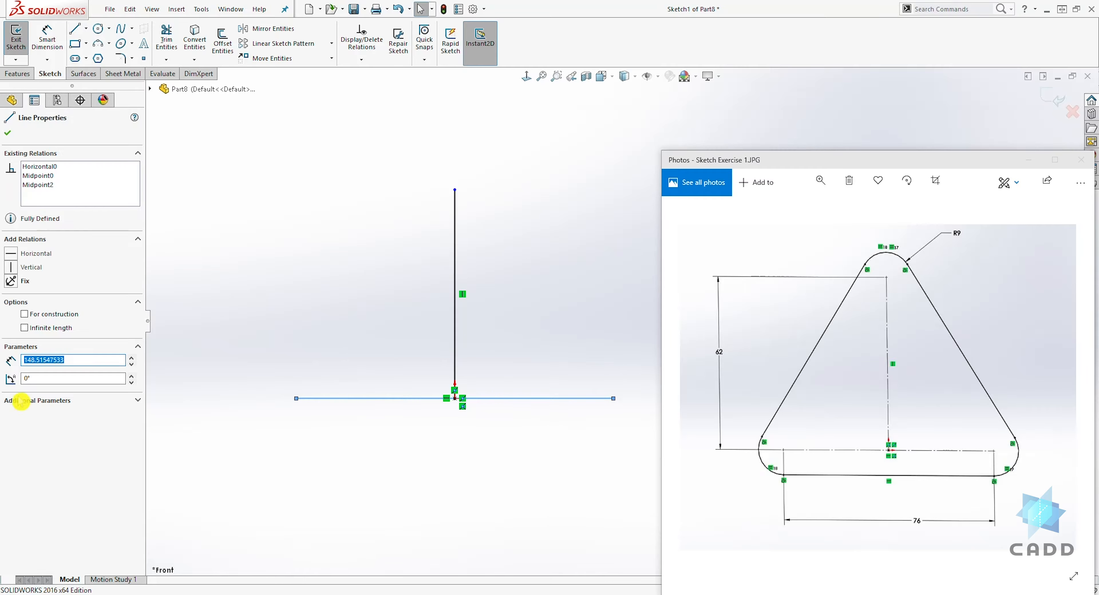
click(25, 314)
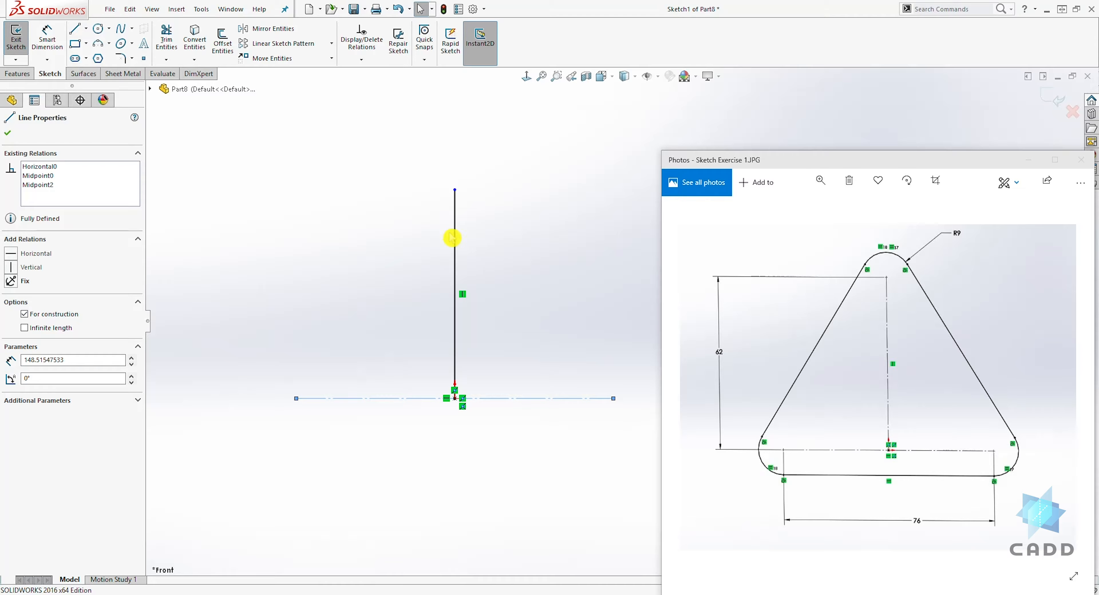
click(394, 248)
click(455, 226)
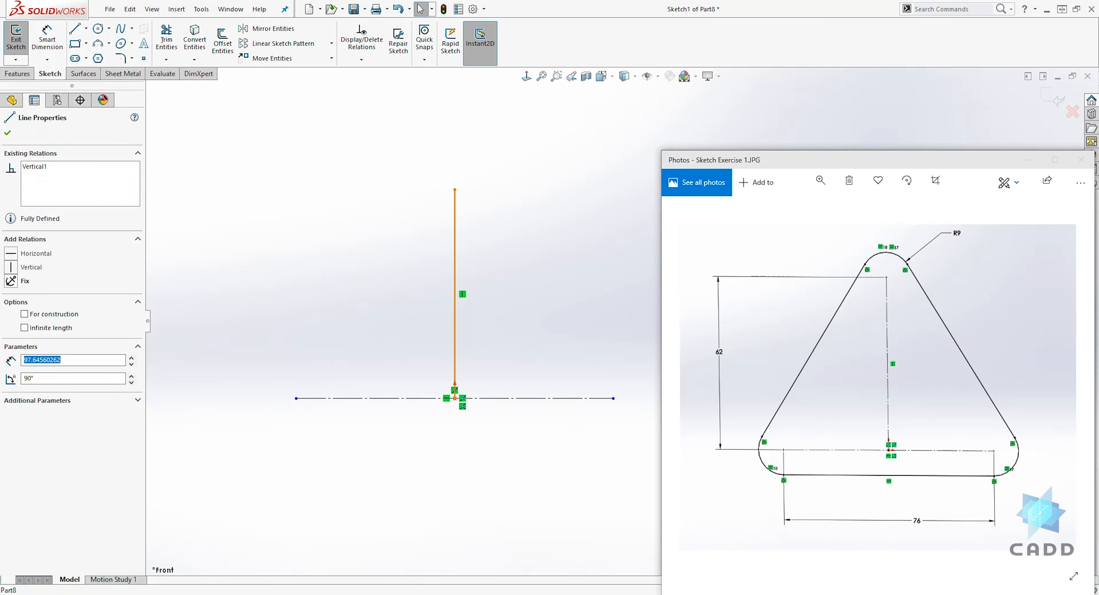
click(24, 314)
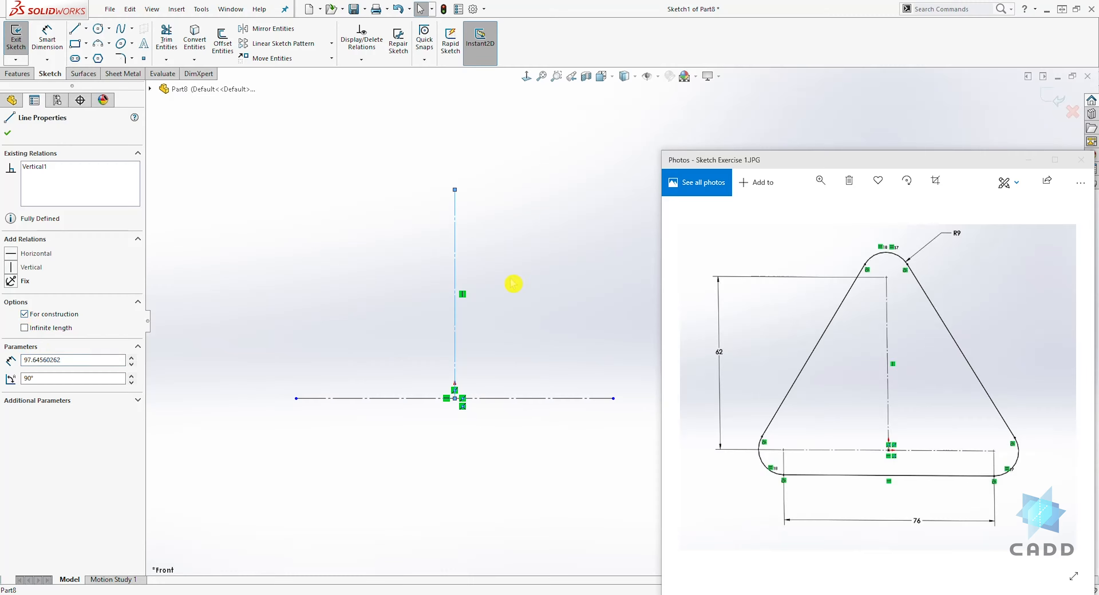
click(513, 284)
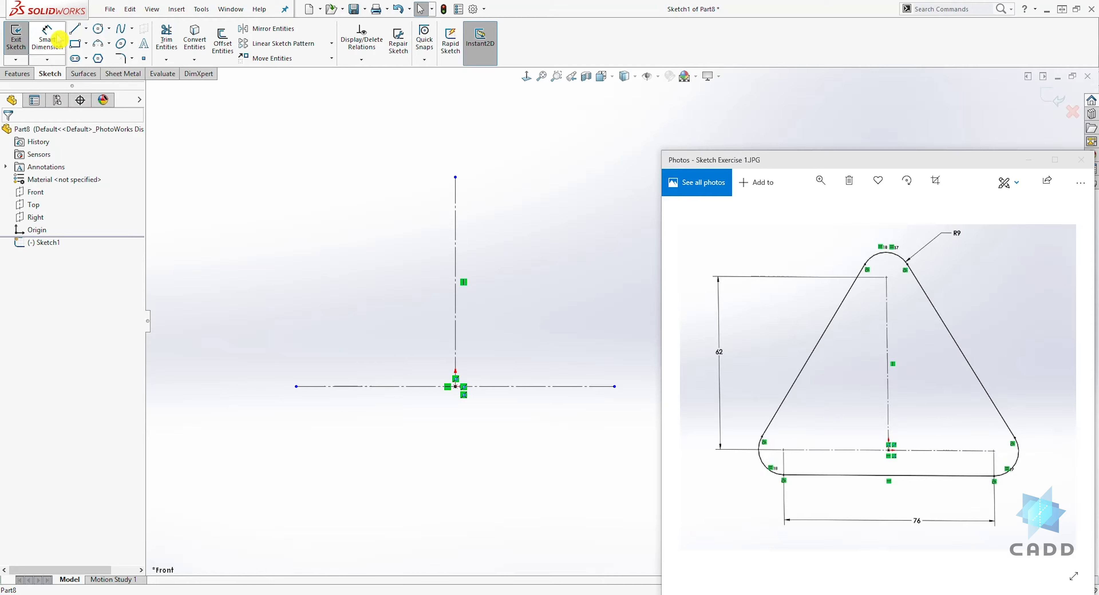
Dimension the horizontal construction line's length as 76 mm, placing the dimension below the line
click(47, 38)
click(502, 387)
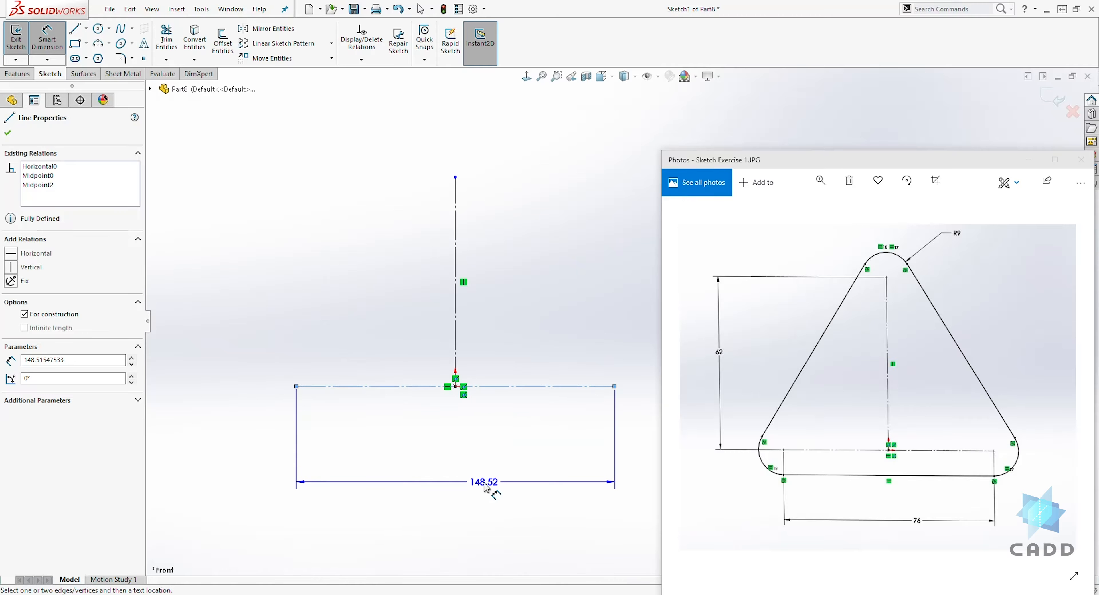
click(490, 484)
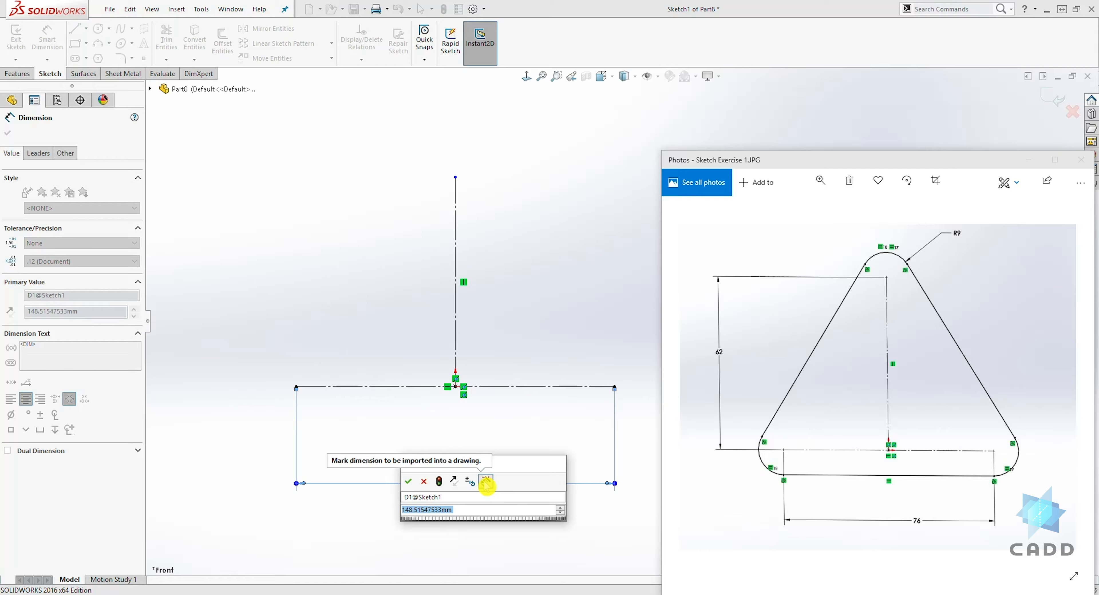
text(78)
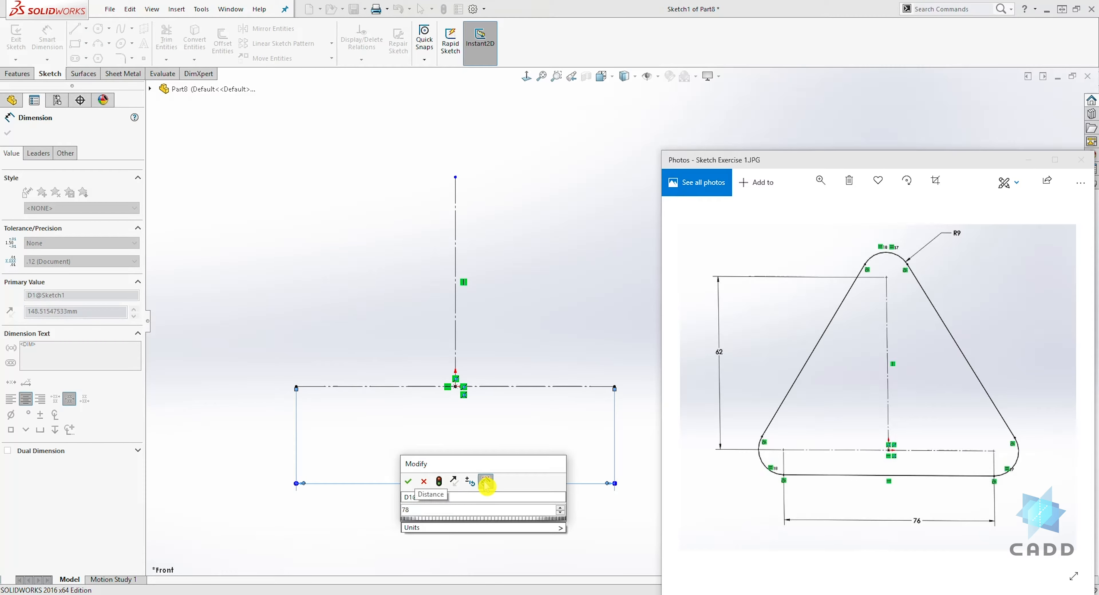
key(Return)
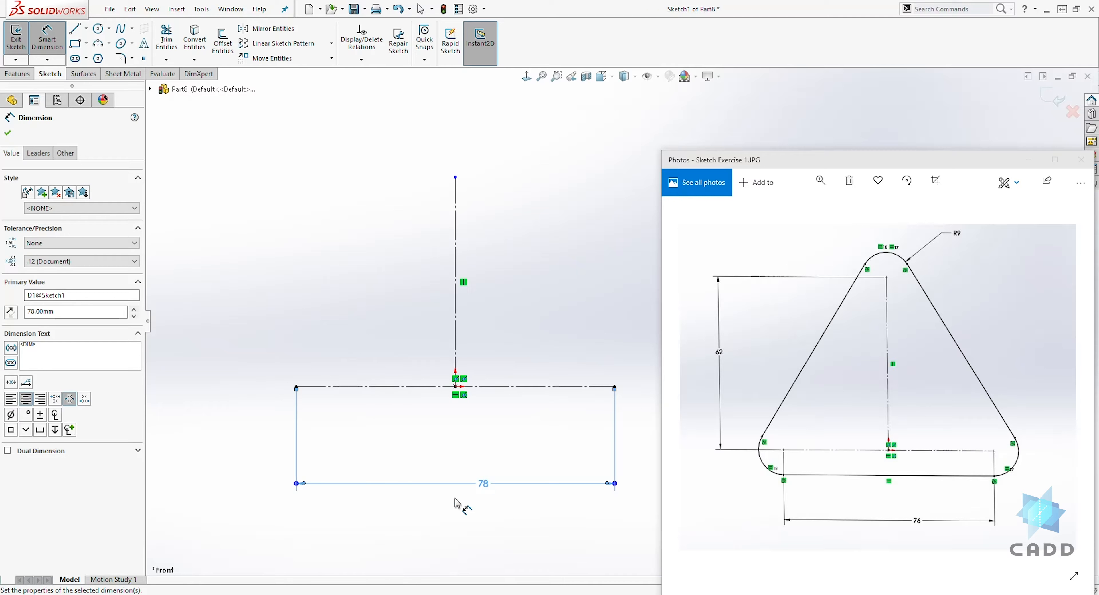
click(480, 484)
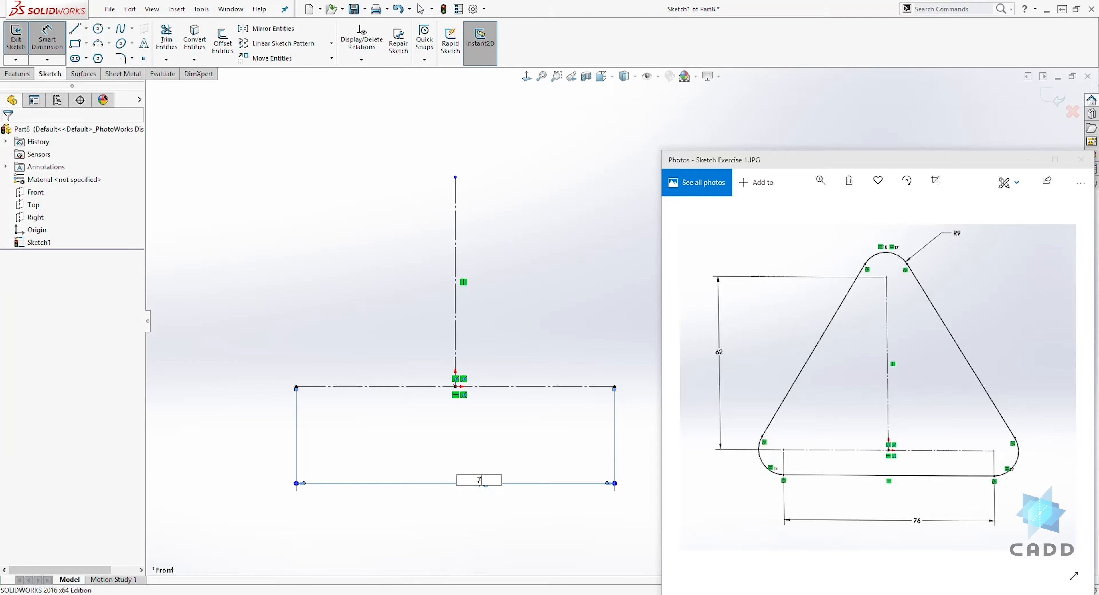
key(Return)
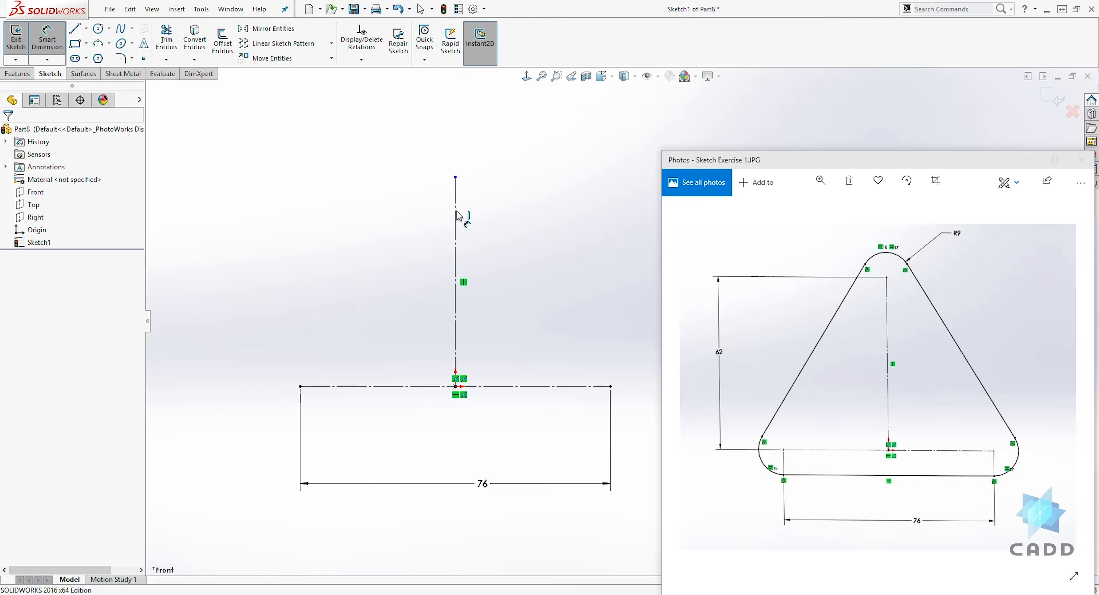
Dimension the height from the horizontal construction line to the vertical line's upper endpoint as 62 mm
click(318, 387)
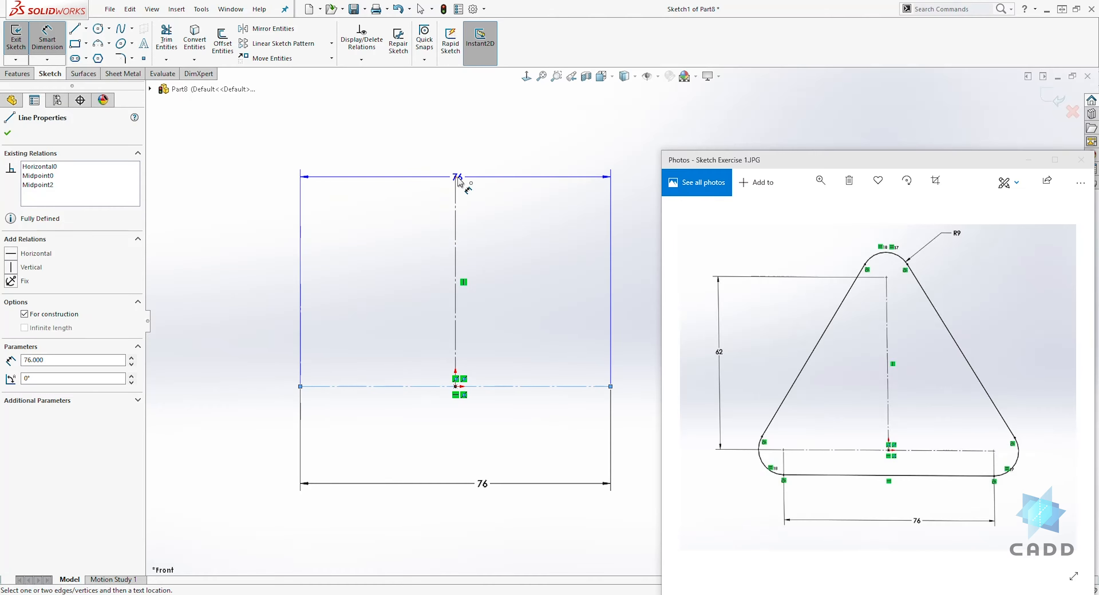
click(455, 178)
click(267, 262)
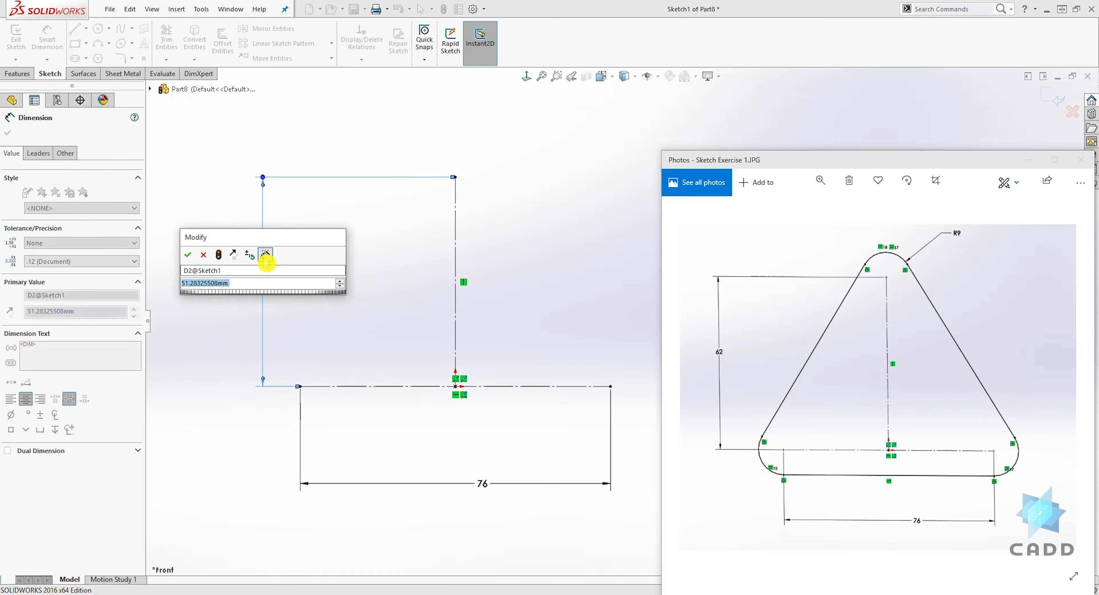
text(62)
key(Return)
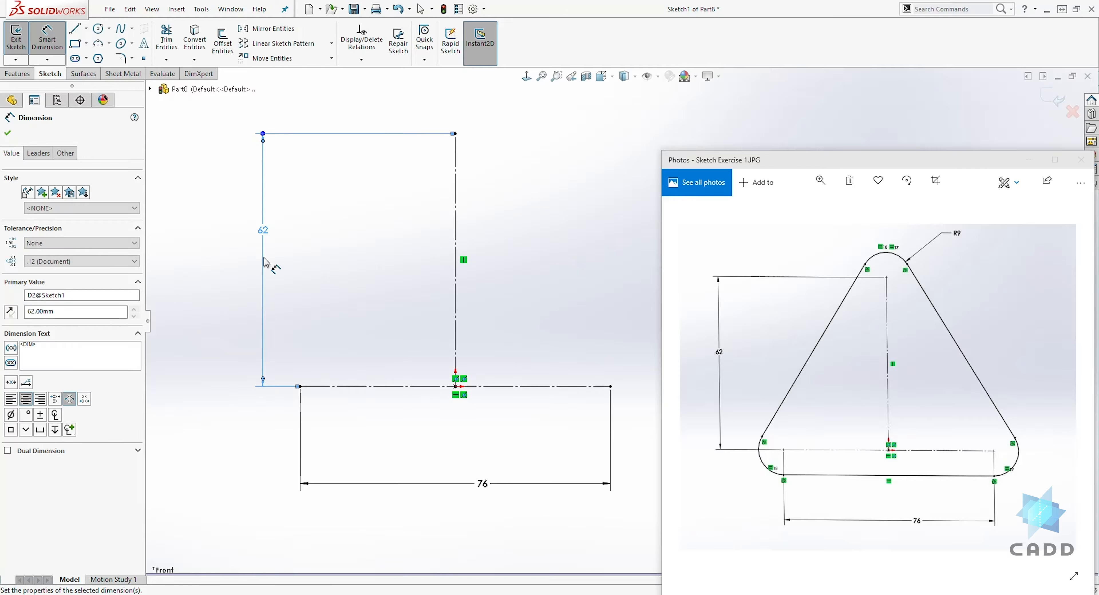
Draw a circle with a radius of about 10.2 mm centred on the vertical construction line's upper endpoint
scroll(448, 253, up, 2)
scroll(606, 268, up, 1)
scroll(619, 294, down, 1)
scroll(611, 282, up, 1)
scroll(647, 383, up, 1)
scroll(648, 383, down, 2)
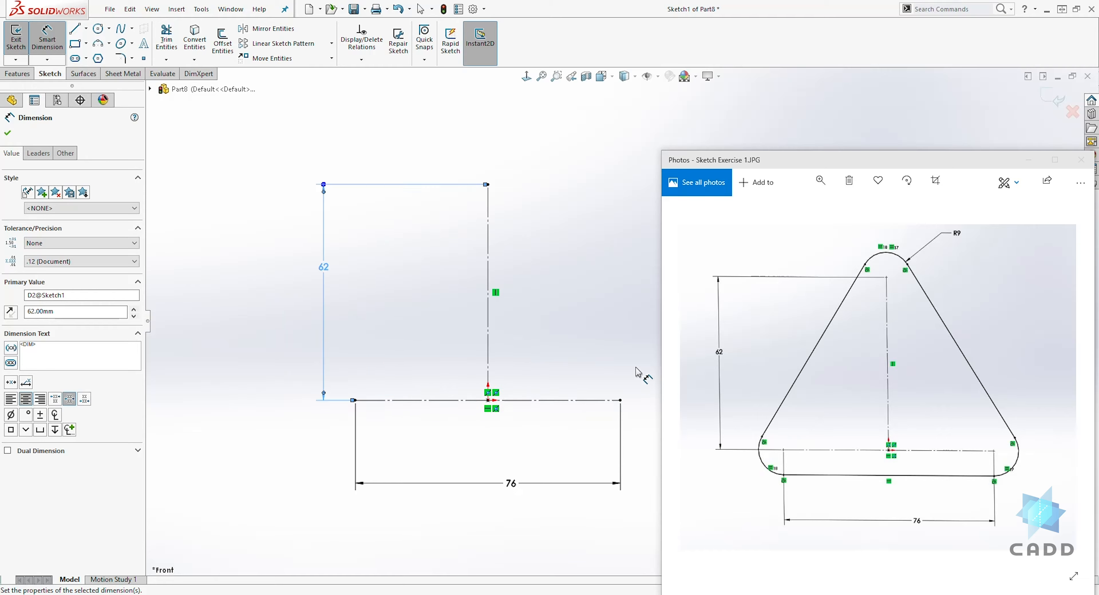
key(Escape)
click(98, 28)
click(488, 184)
click(523, 175)
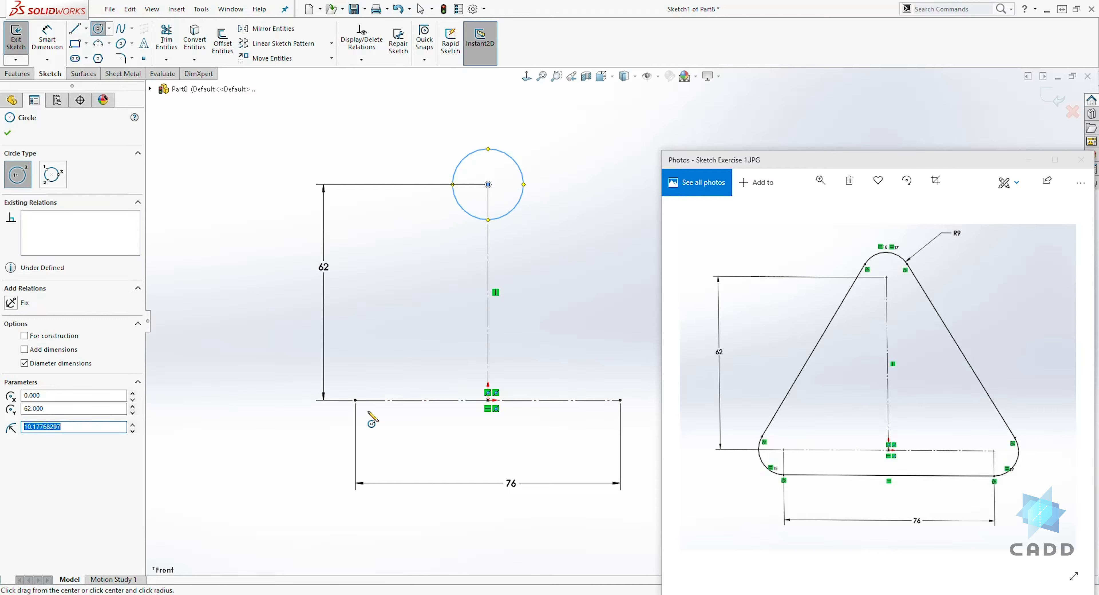
Draw a circle with a radius of about 9.8 mm centred on the horizontal construction line's left endpoint
click(356, 401)
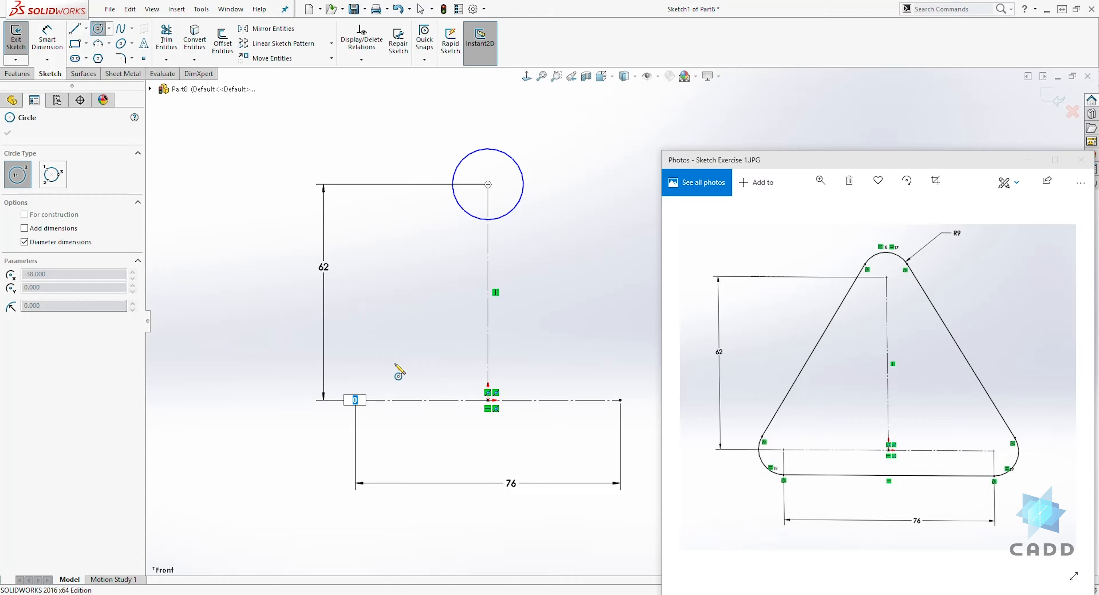
key(Escape)
click(98, 28)
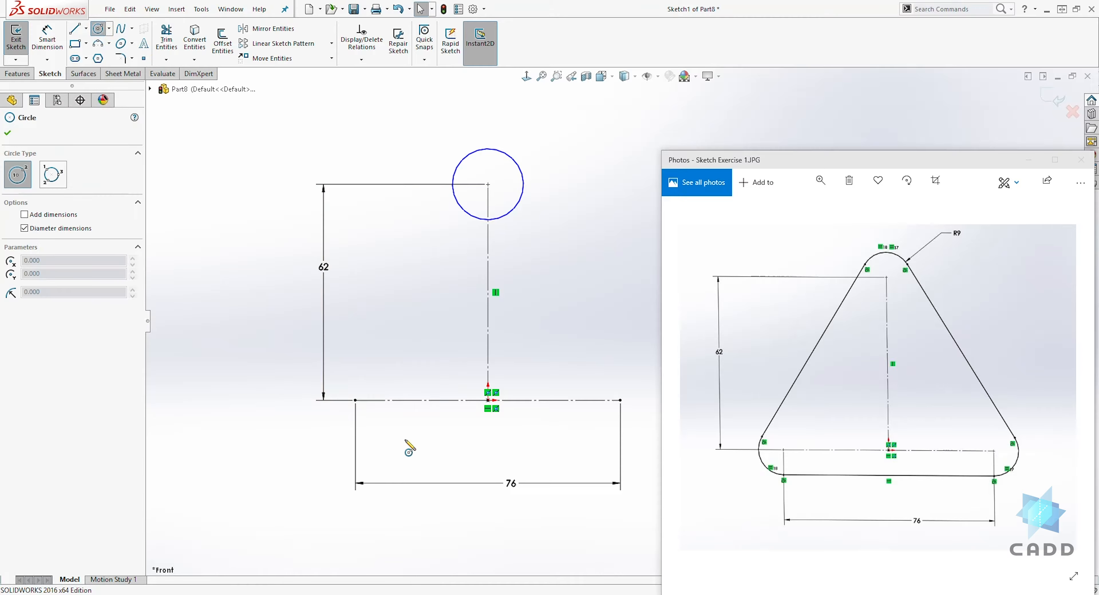
click(356, 401)
click(386, 386)
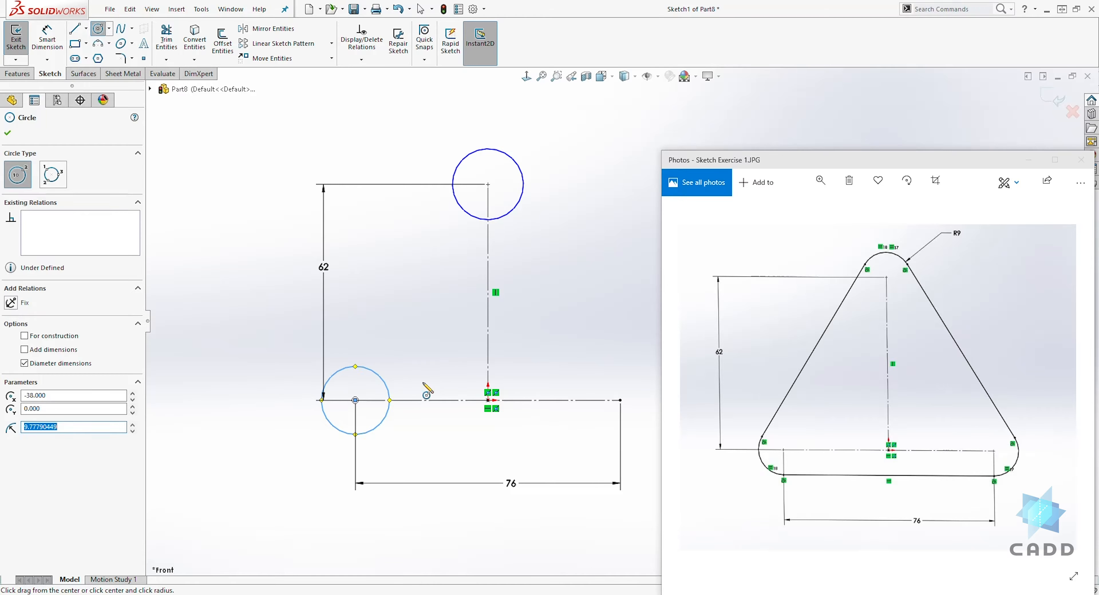
key(Escape)
Draw a circle with a radius of about 9.4 mm centred on the horizontal construction line's right endpoint
click(98, 29)
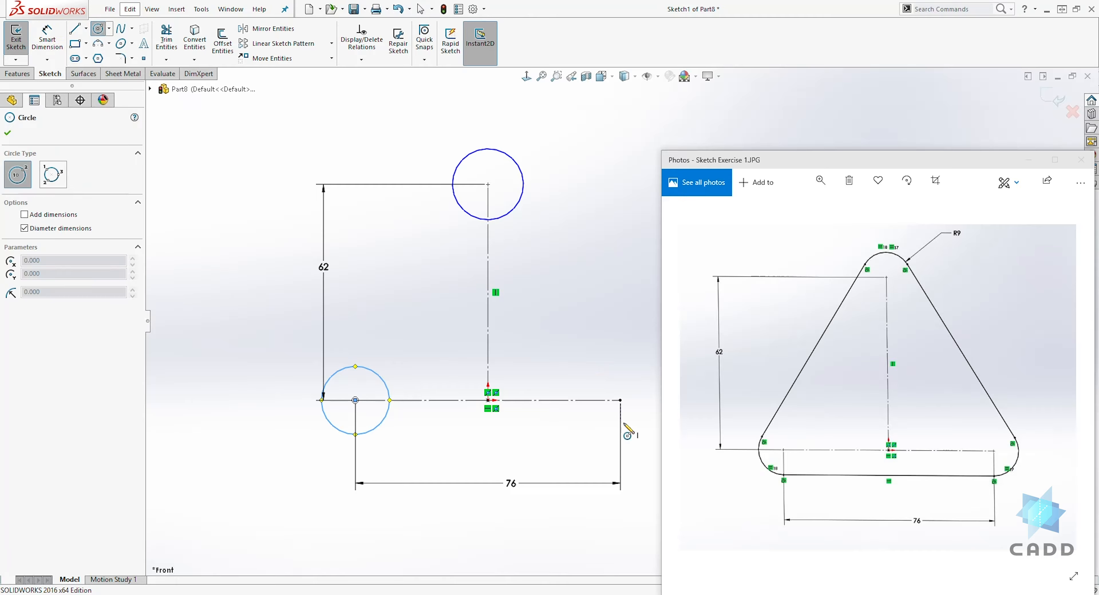
click(621, 400)
click(644, 380)
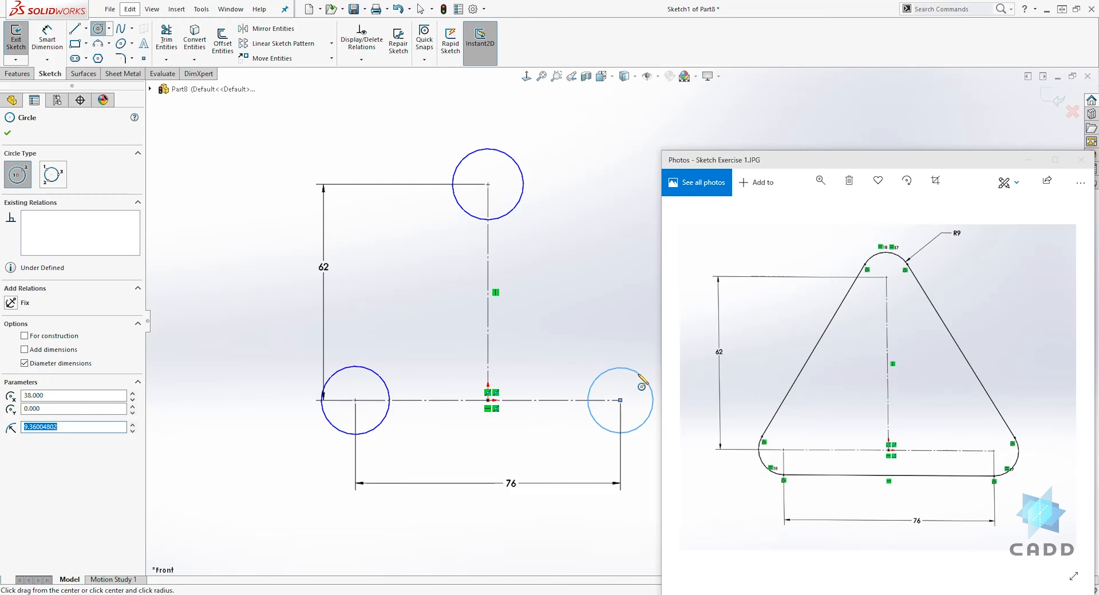
Apply an Equal relation to the three circles at the ends of the construction lines
key(Escape)
scroll(631, 395, up, 4)
scroll(644, 363, down, 2)
scroll(642, 322, down, 4)
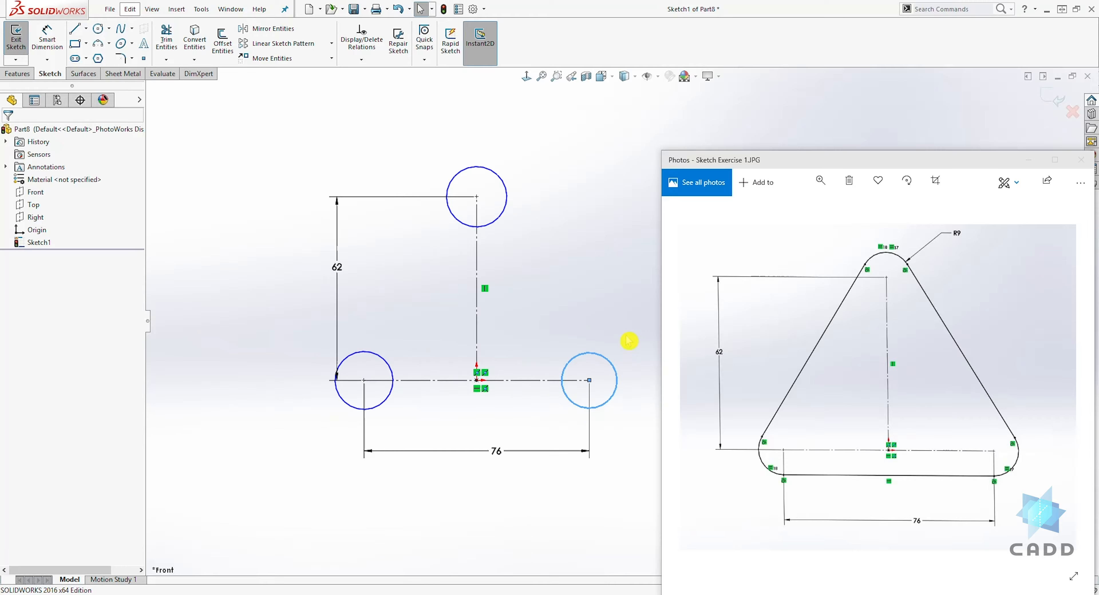
scroll(628, 335, down, 1)
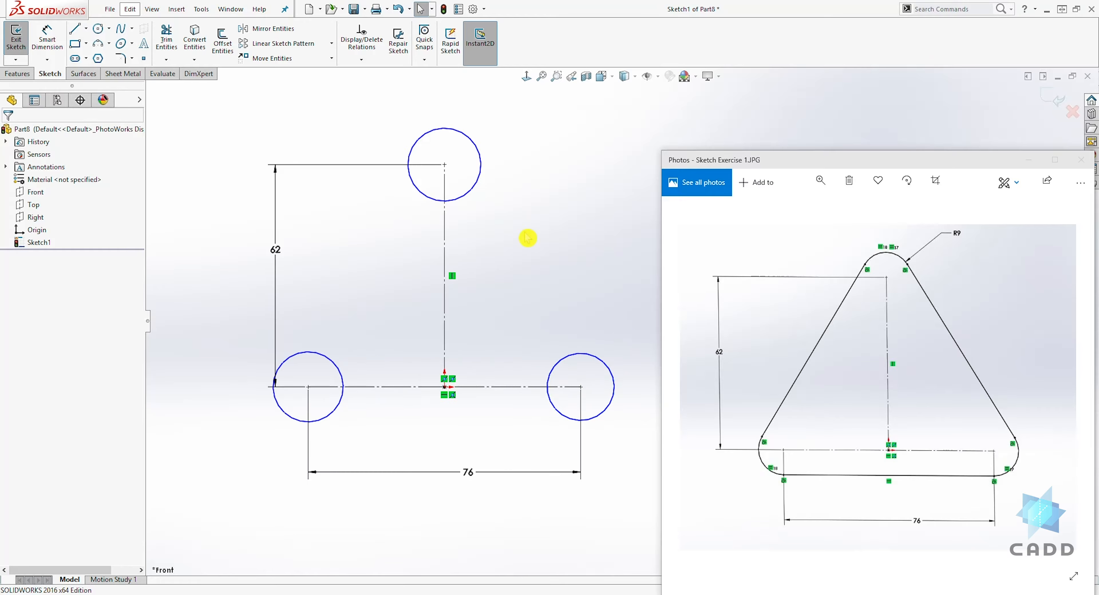
click(471, 191)
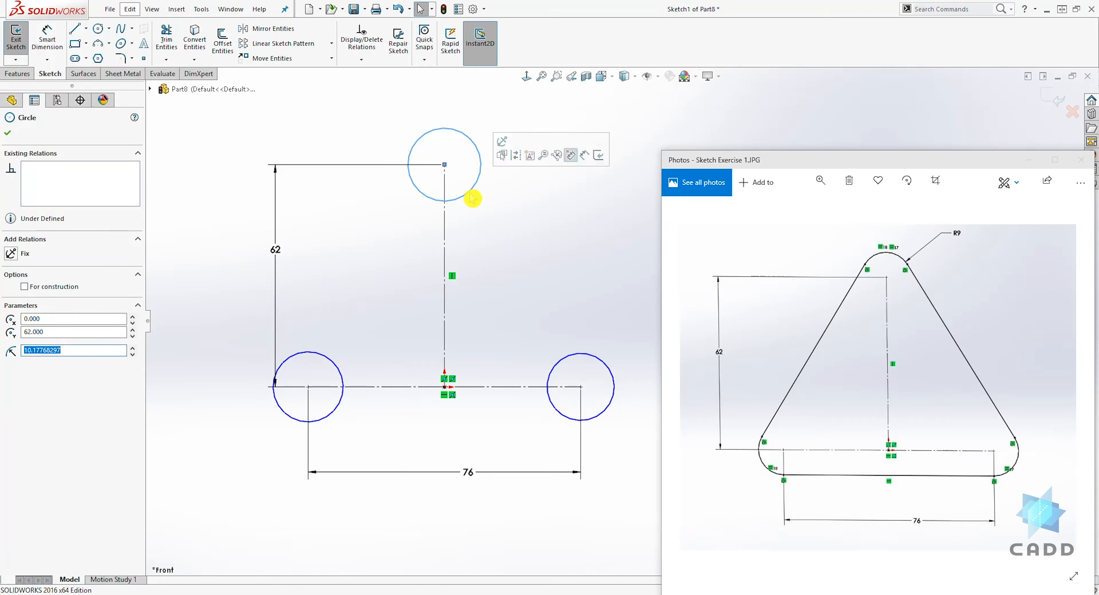
ctrl+click(305, 353)
ctrl+click(574, 360)
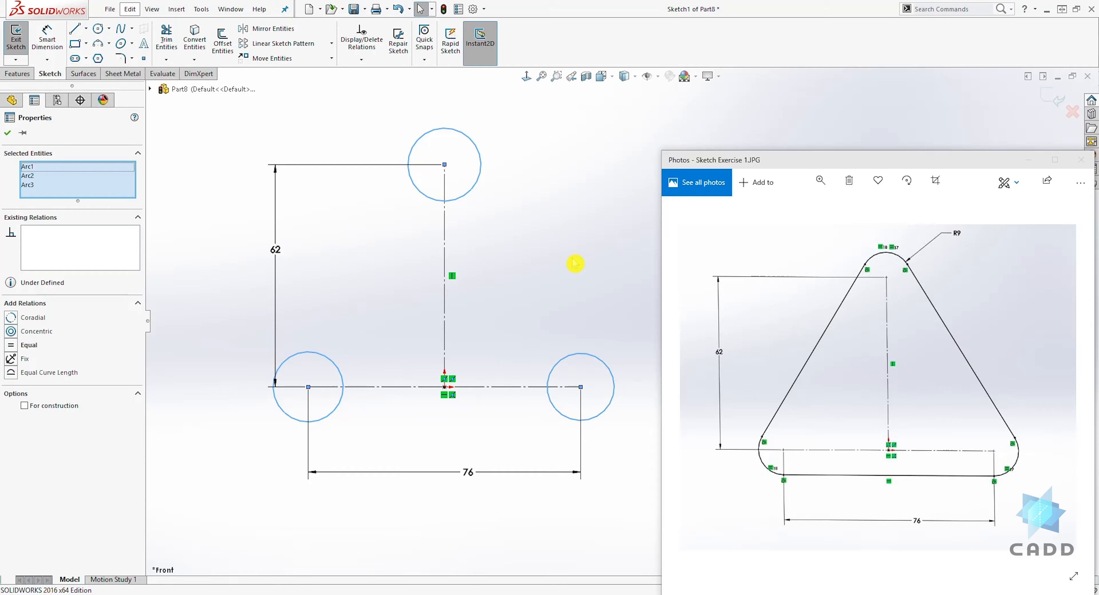
click(13, 346)
click(316, 307)
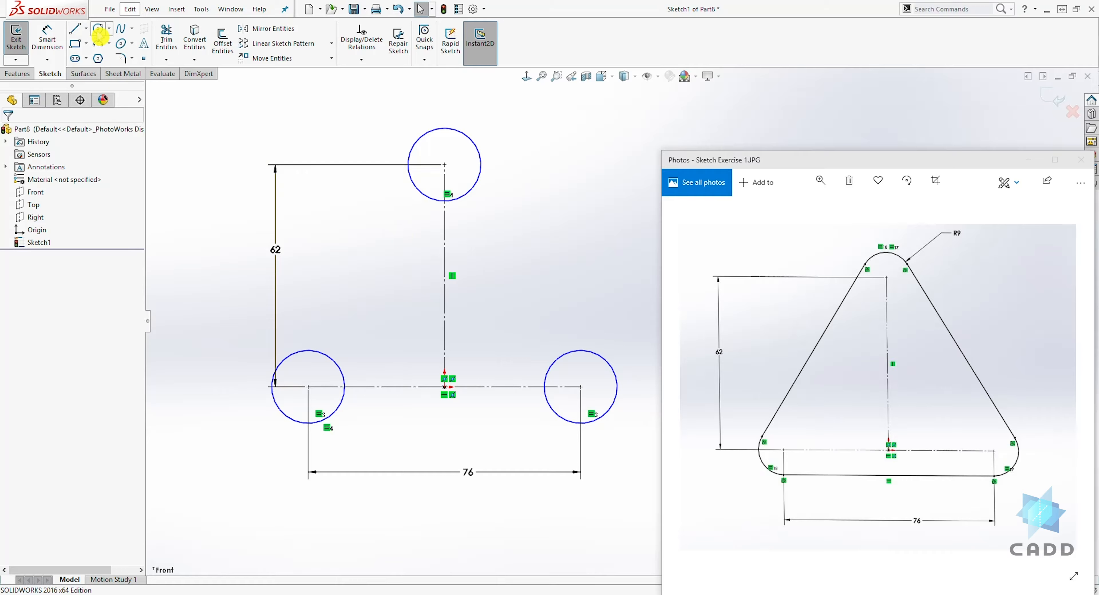
Draw a slanted line about 76.4 mm long outside the top and lower-left circles, at an angle of about 237 degrees
click(77, 34)
click(374, 129)
click(226, 358)
key(Escape)
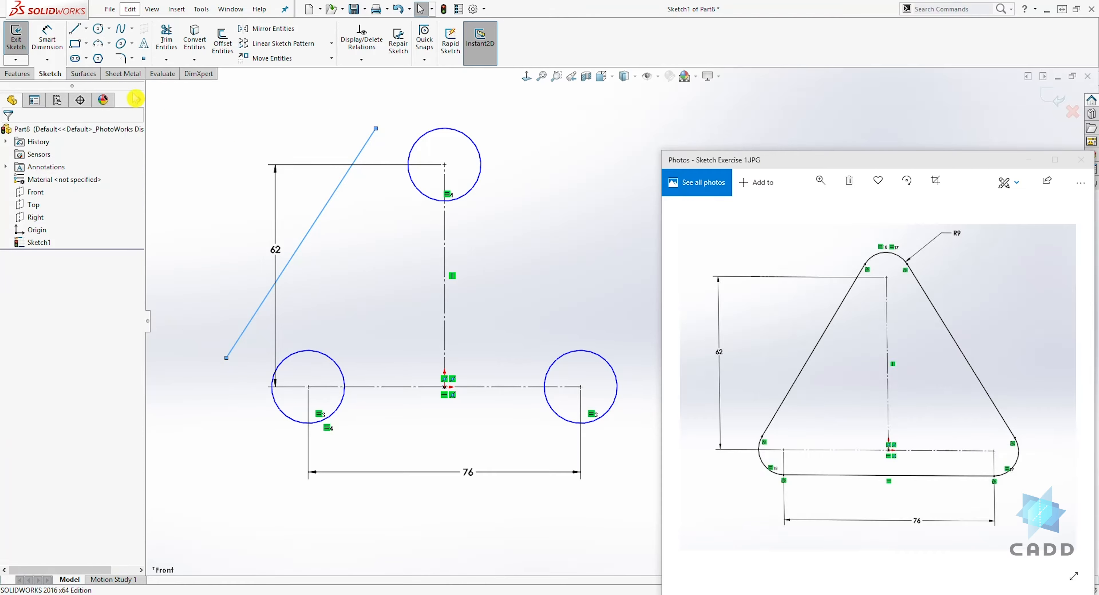
Draw a slightly sloping line about 96.6 mm long below the two lower circles
click(74, 29)
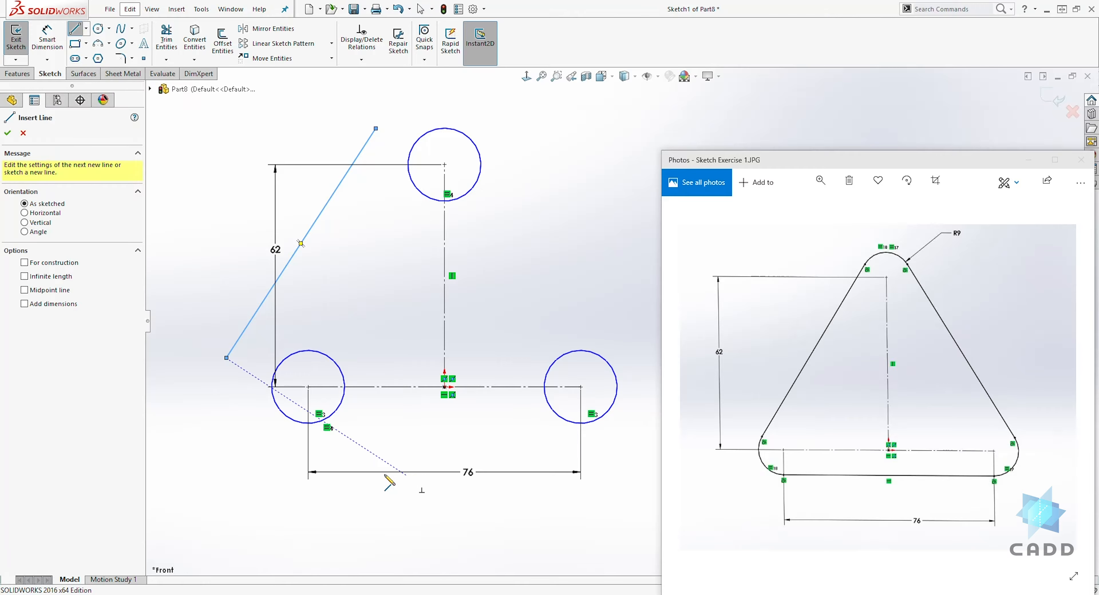
click(273, 473)
click(621, 486)
key(Escape)
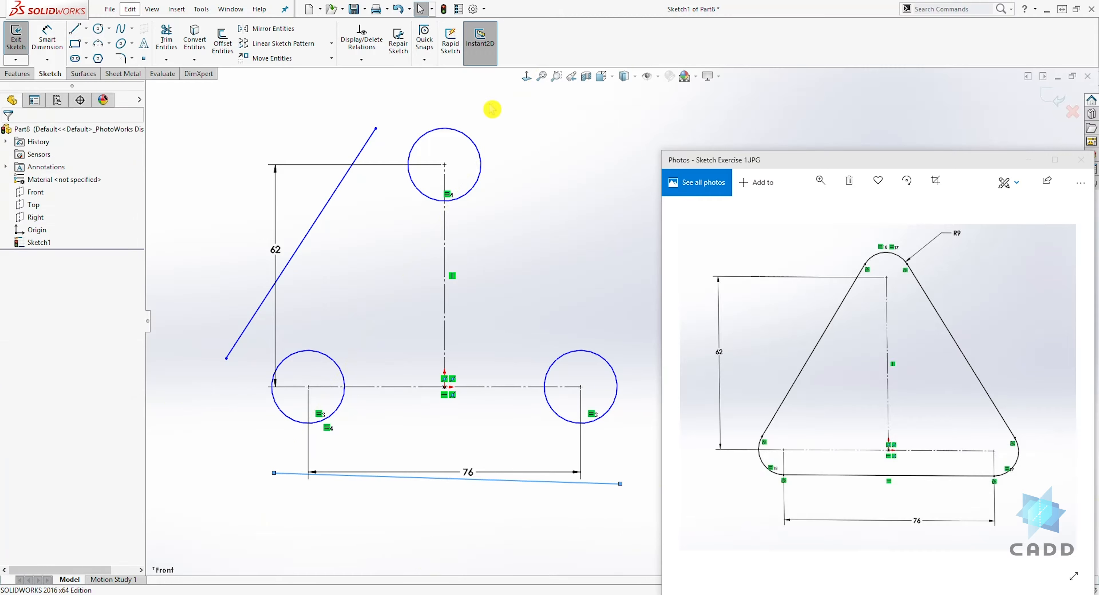
Draw a slanted line about 70.8 mm long outside the top and lower-right circles, at an angle of about 295 degrees
click(73, 31)
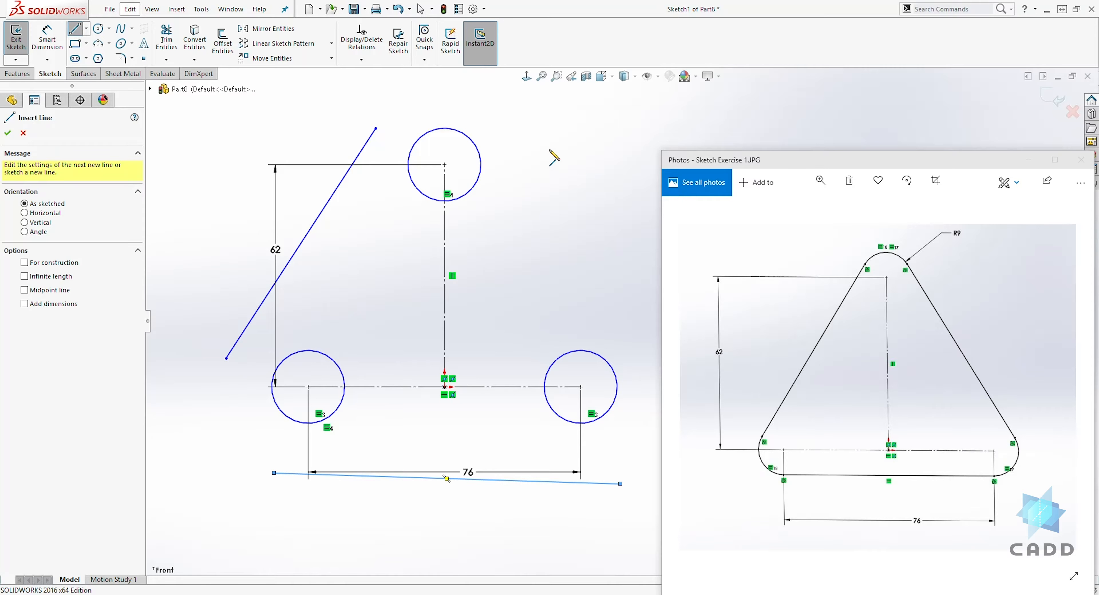
click(536, 135)
click(645, 362)
key(Escape)
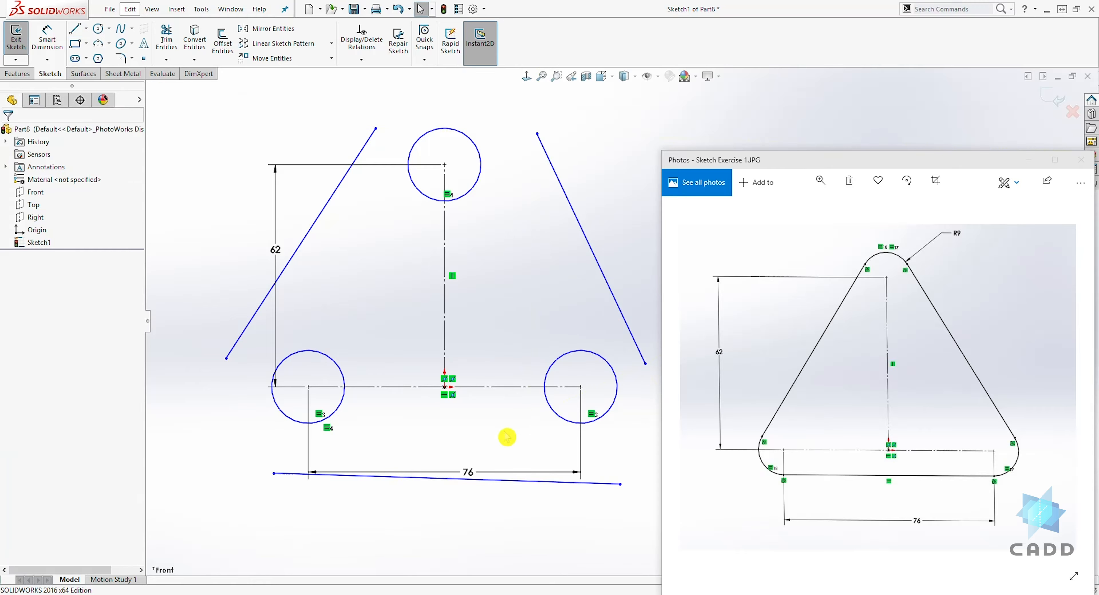
Make the right slanted line tangent to the top circle and pull its upper endpoint away from that circle
click(550, 163)
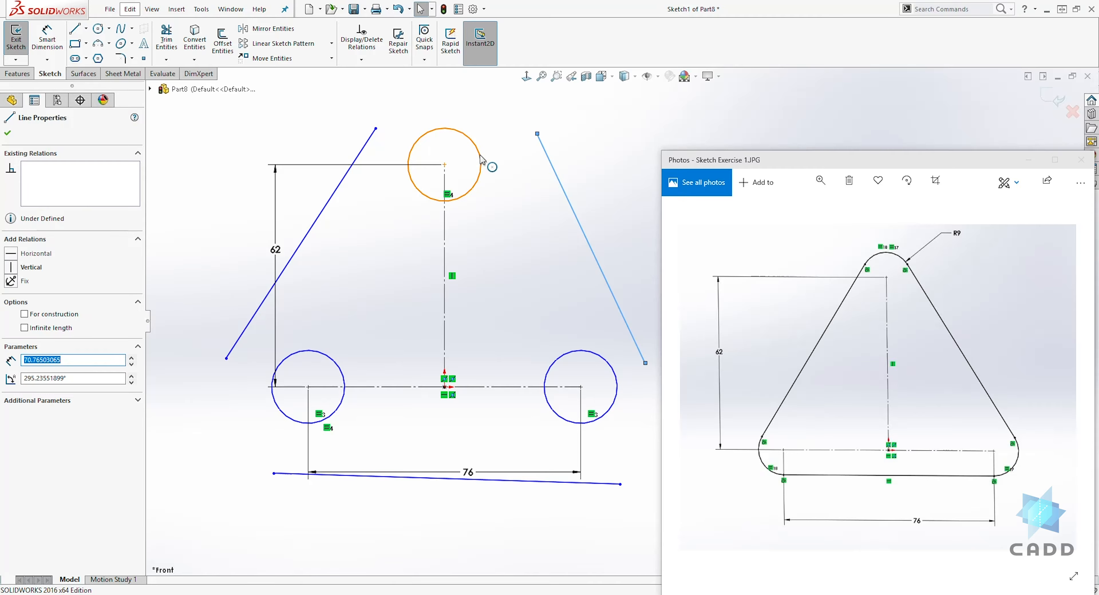
ctrl+click(479, 159)
click(10, 319)
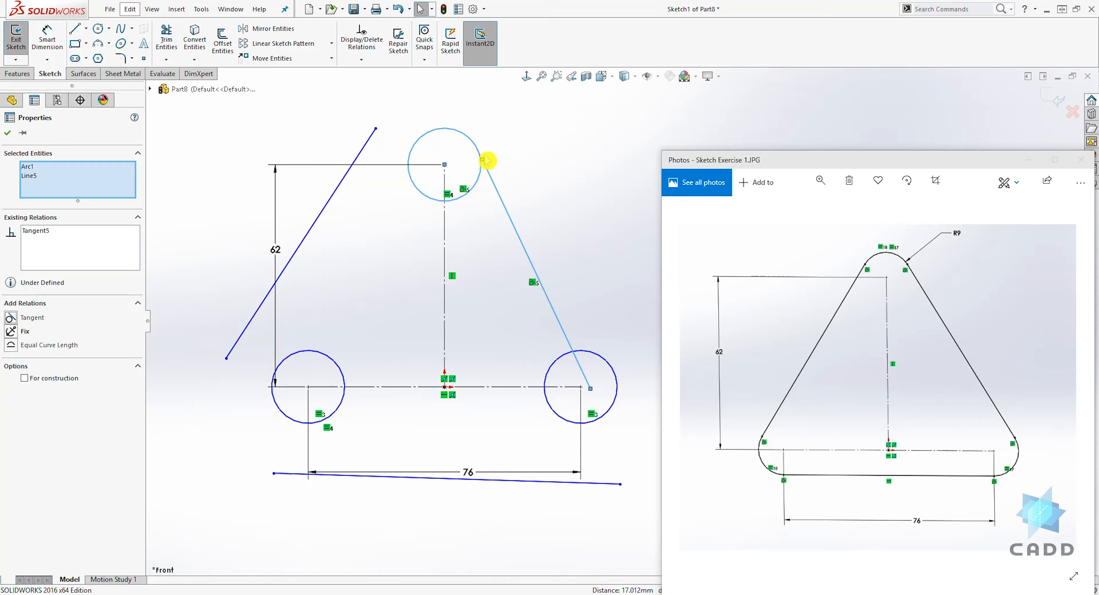
drag(483, 160, 500, 176)
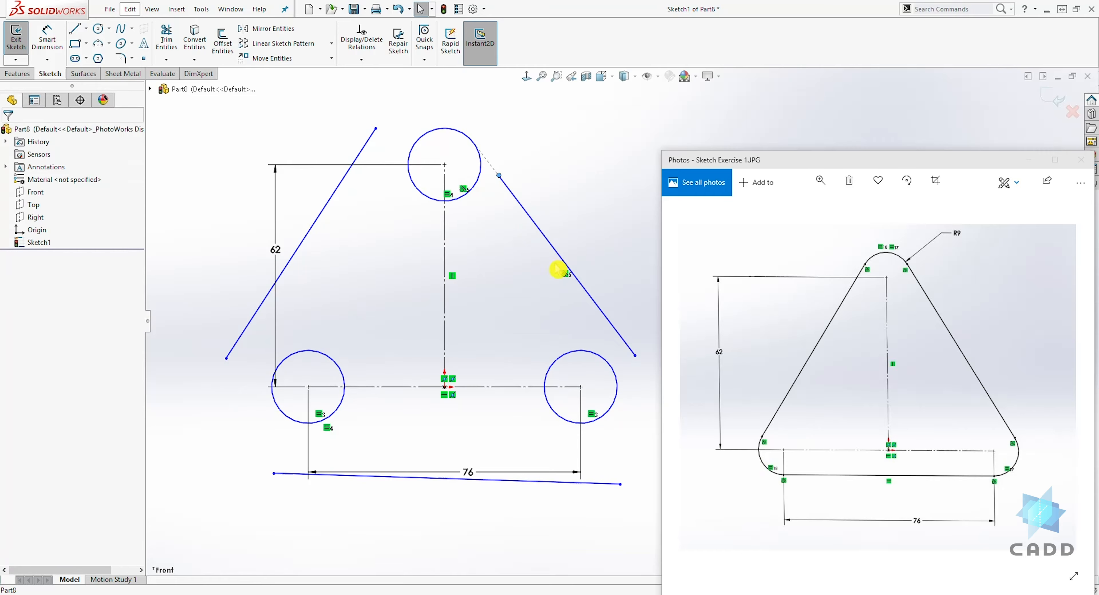
Make the right slanted line tangent to the lower-right circle
click(588, 298)
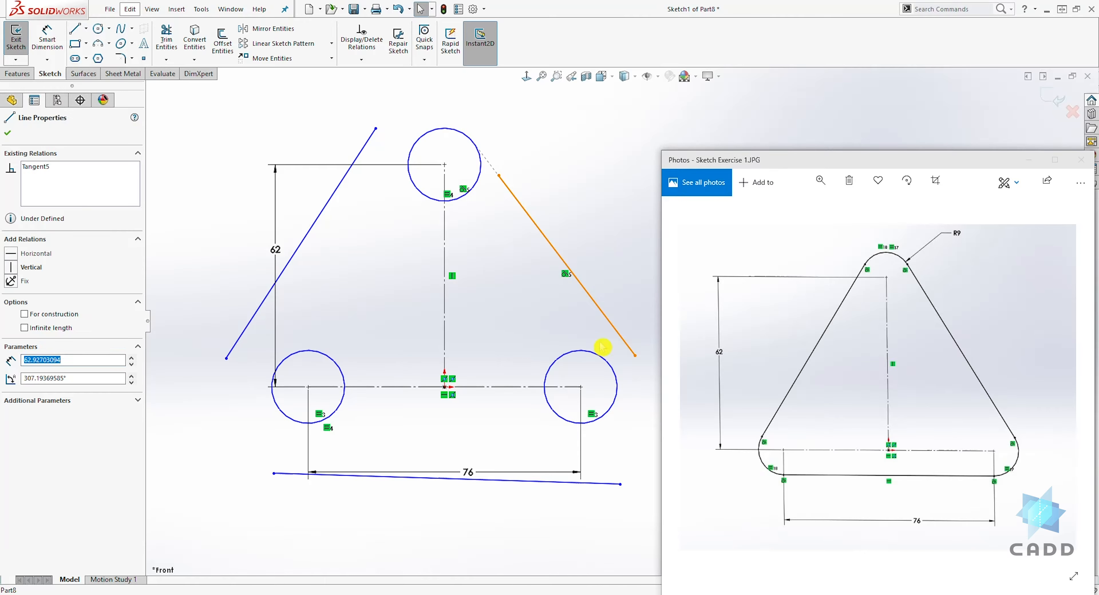
ctrl+click(598, 362)
click(12, 318)
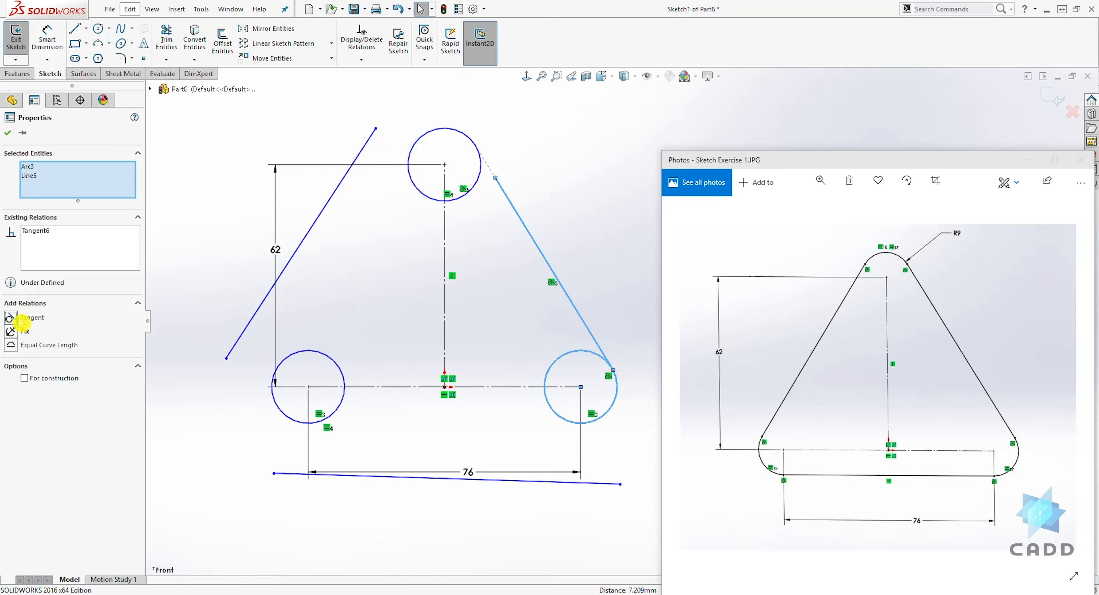
click(363, 142)
Make the left slanted line tangent to both the top circle and the lower-left circle
click(373, 145)
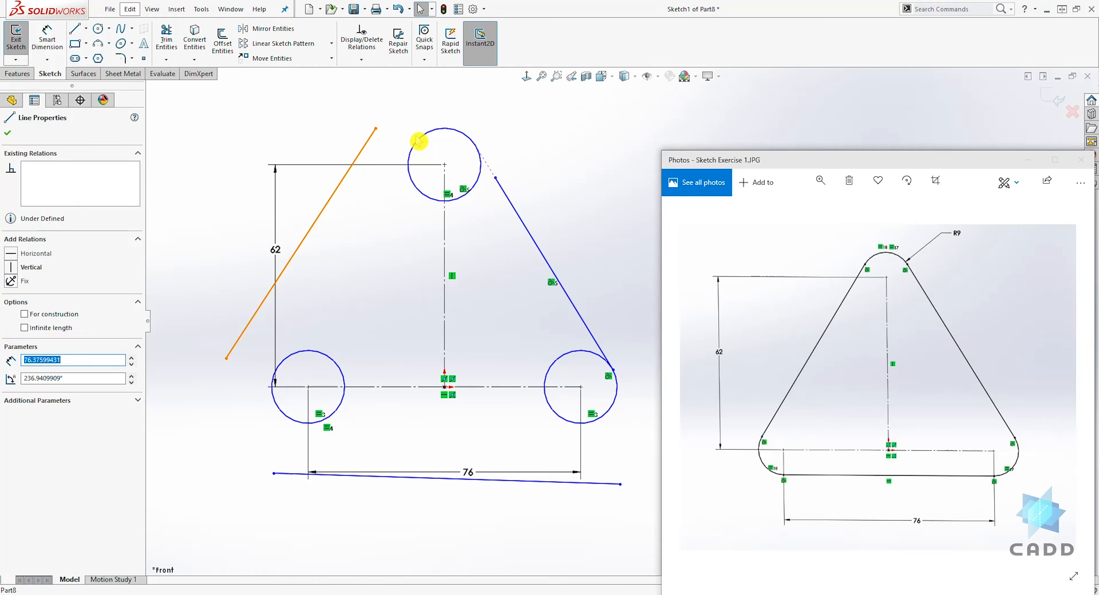
ctrl+click(417, 140)
click(13, 317)
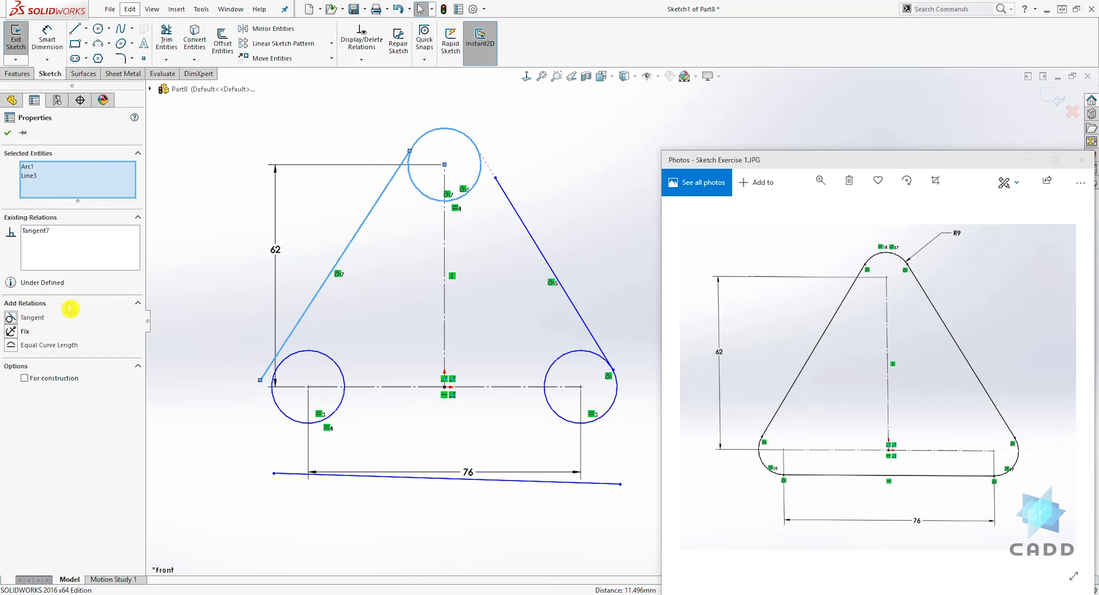
click(312, 333)
click(301, 327)
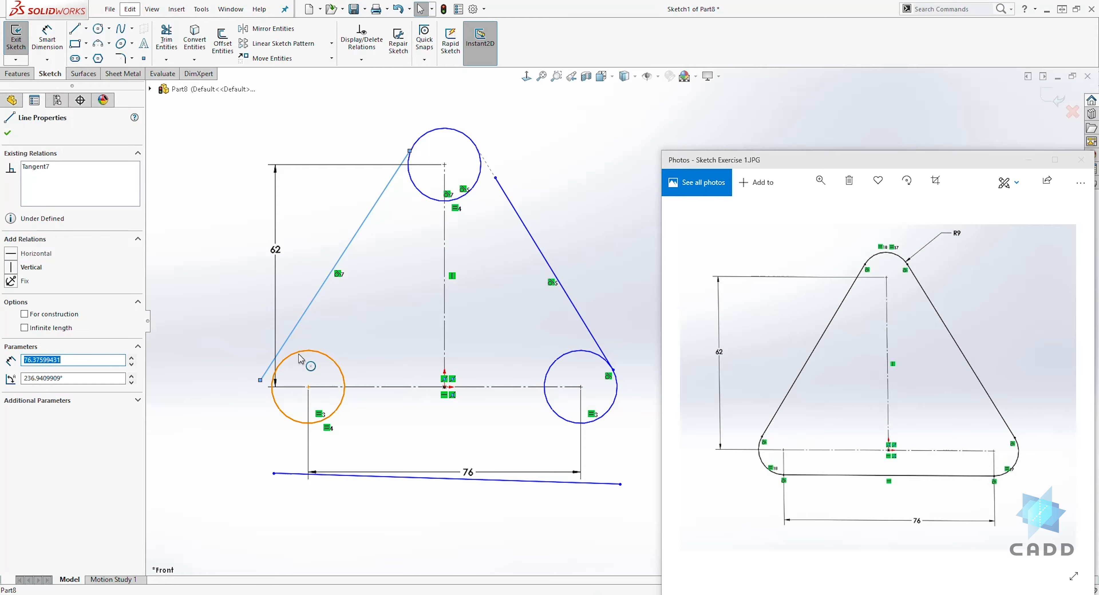
ctrl+click(274, 371)
click(13, 318)
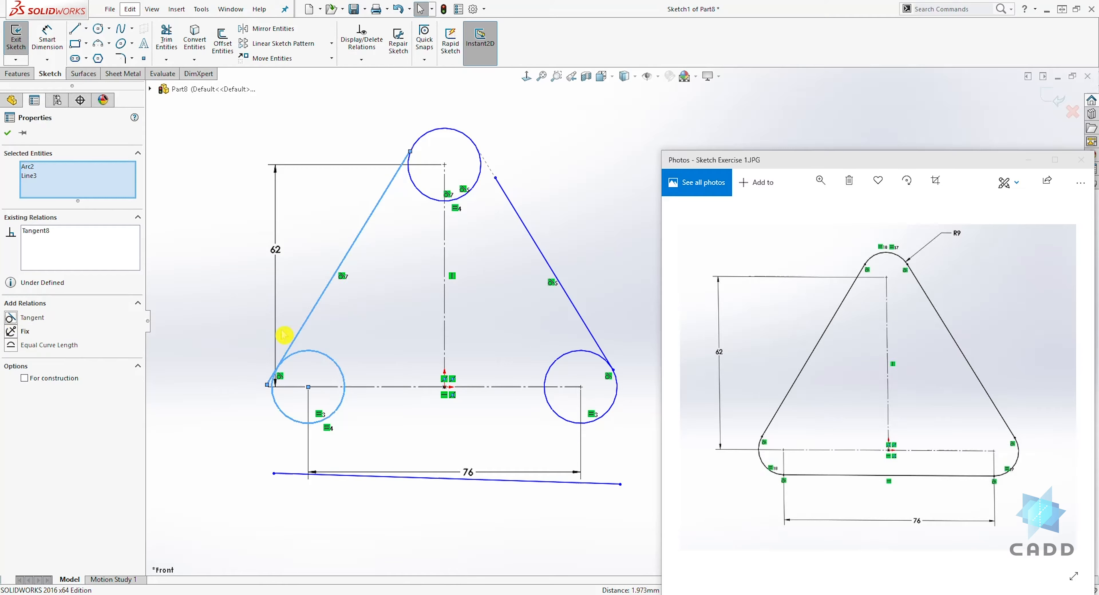
click(355, 420)
Make the bottom line tangent to both the lower-left circle and the lower-right circle
click(411, 480)
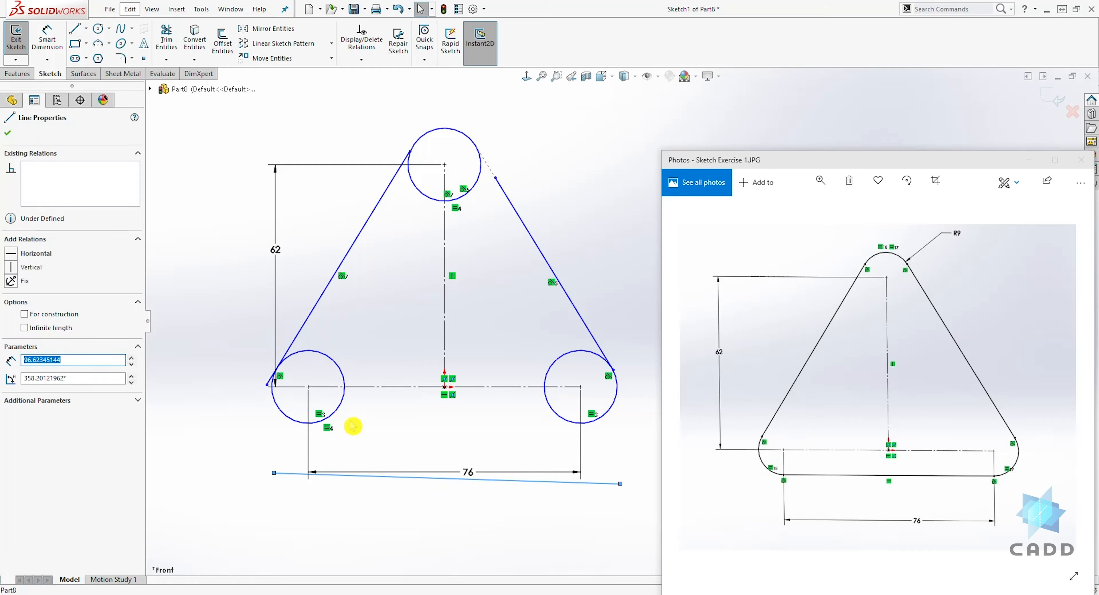
ctrl+click(336, 414)
click(11, 318)
click(490, 390)
click(545, 432)
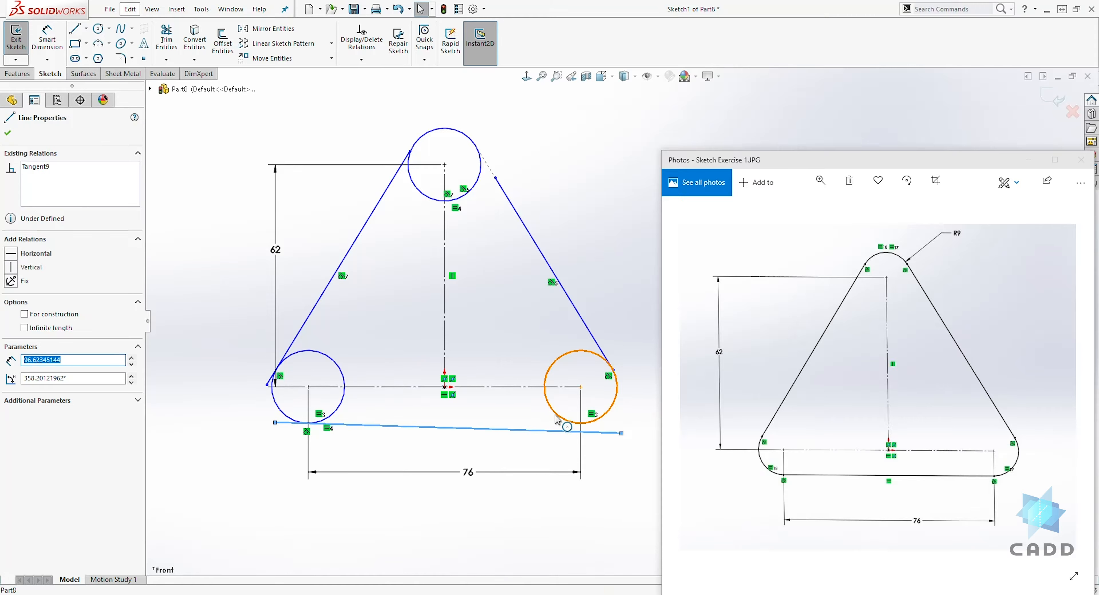
ctrl+click(568, 422)
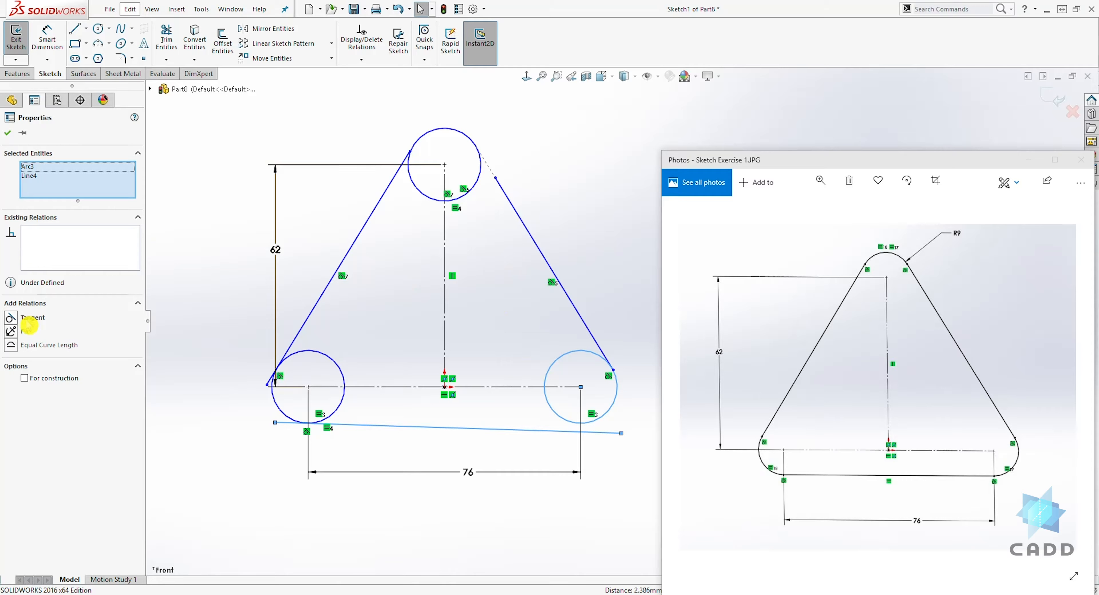
click(11, 320)
click(578, 184)
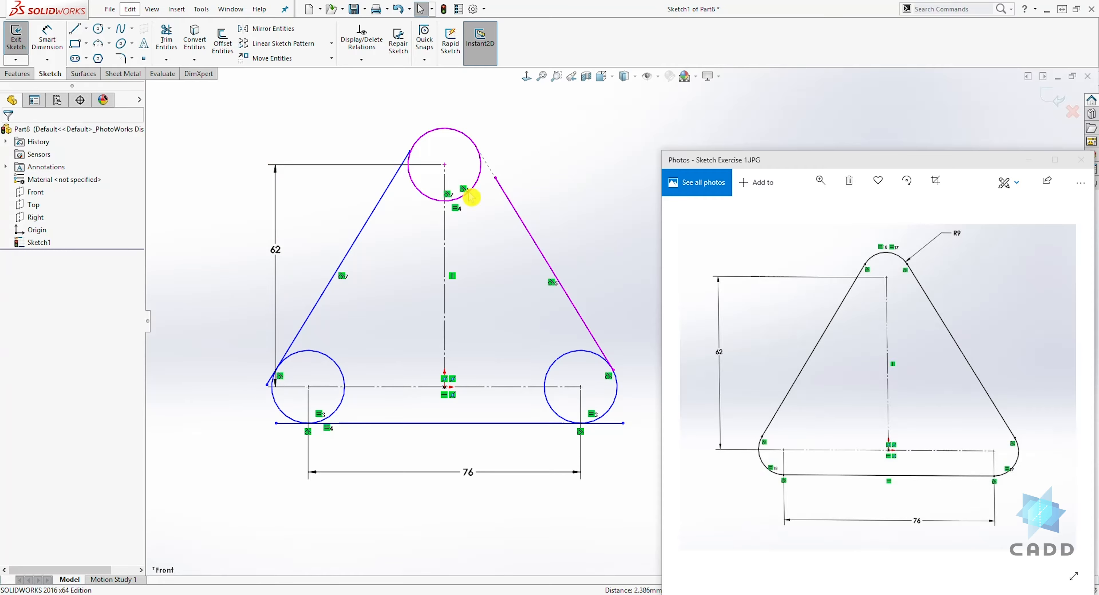
Extend the upper ends of the right and left slanted lines to the top circle with Extend Entities
click(166, 60)
click(184, 88)
click(512, 204)
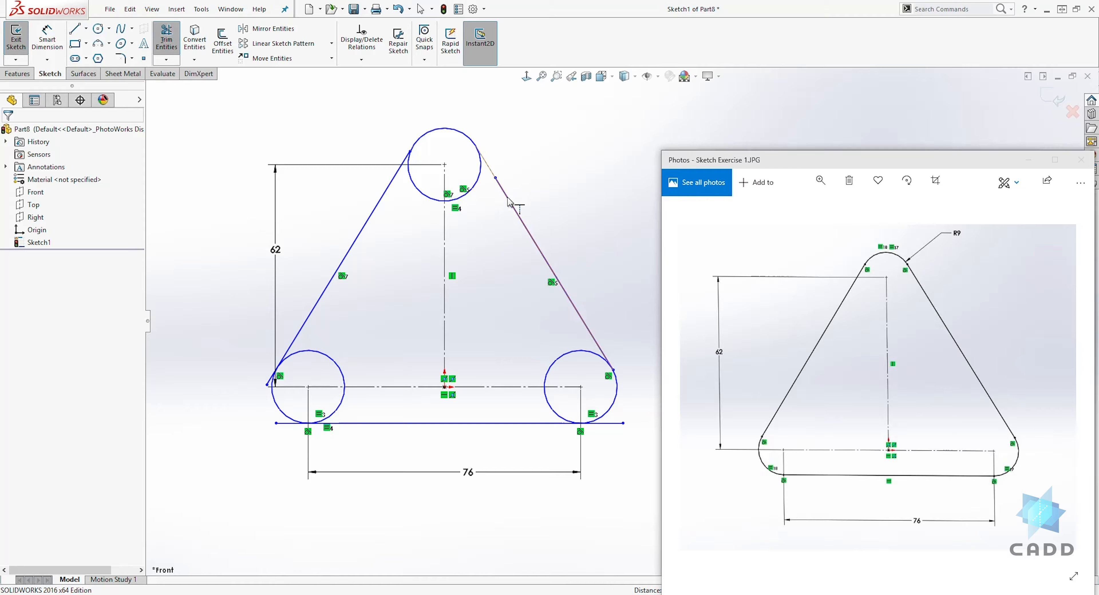
click(393, 187)
click(373, 424)
click(619, 300)
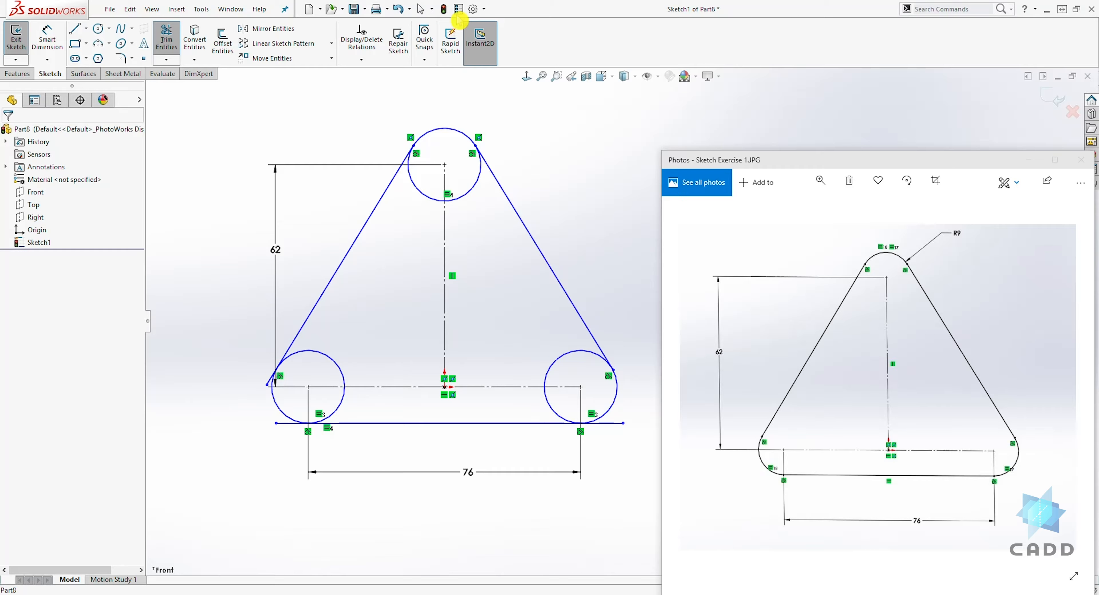
click(421, 9)
Trim the inner part of the lower-left circle and the overhanging ends of the left slanted line and bottom line
click(167, 39)
click(308, 351)
click(270, 380)
click(290, 423)
click(606, 424)
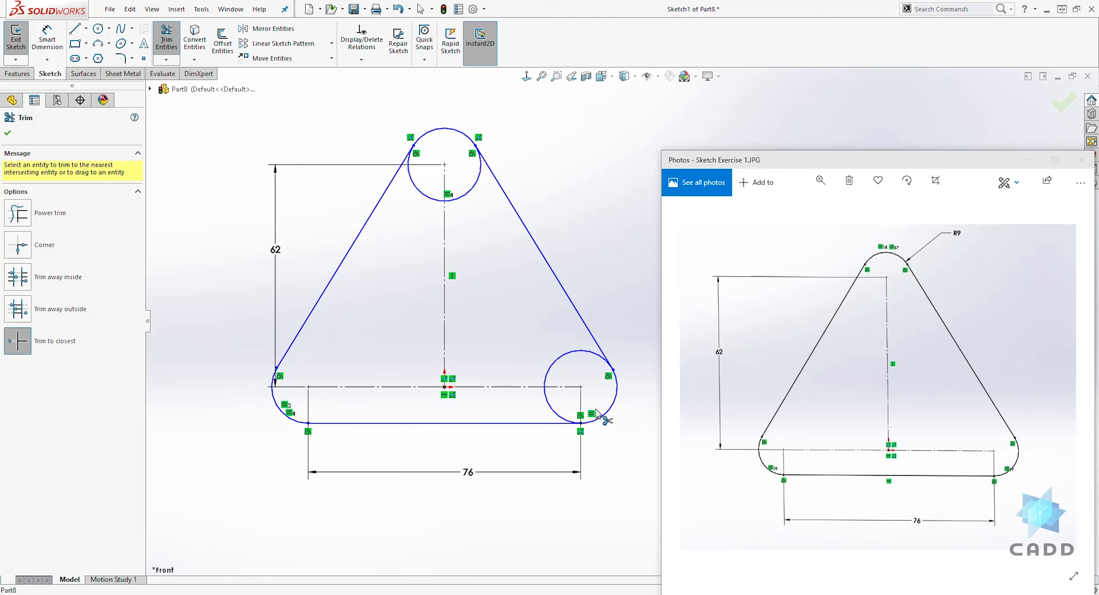
Trim the inner part of the lower-right circle and the right slanted line's overhang beyond its tangent point
click(572, 354)
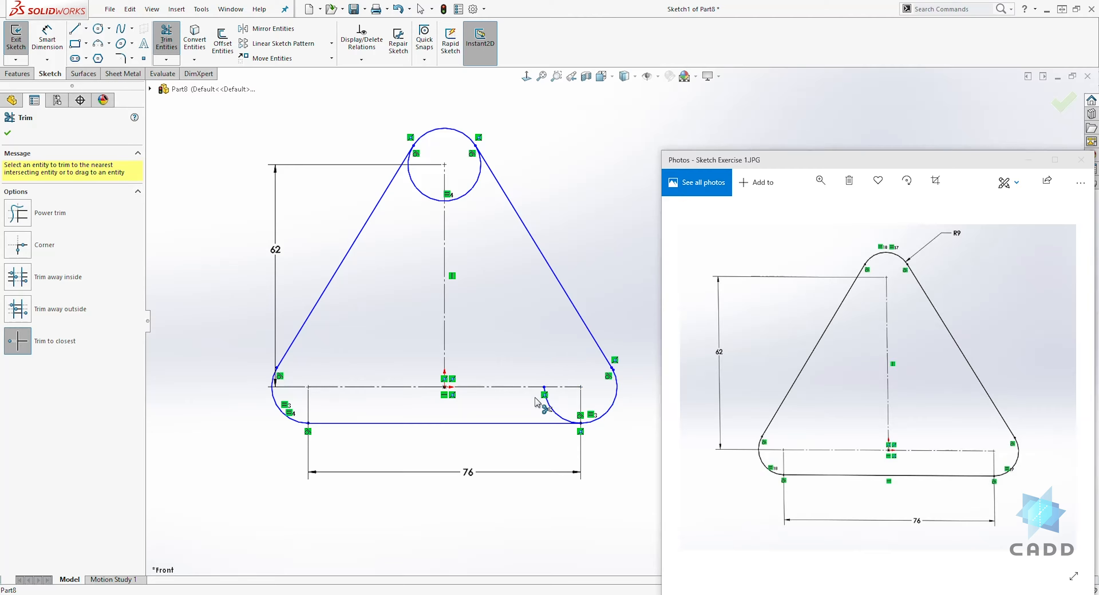
scroll(614, 371, down, 8)
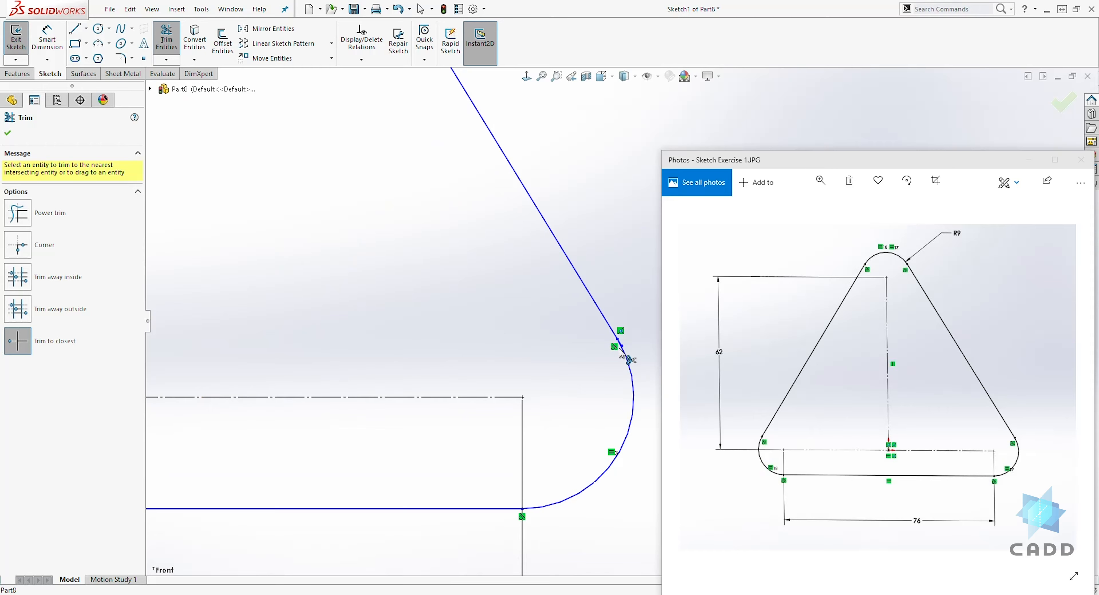
scroll(622, 341, down, 3)
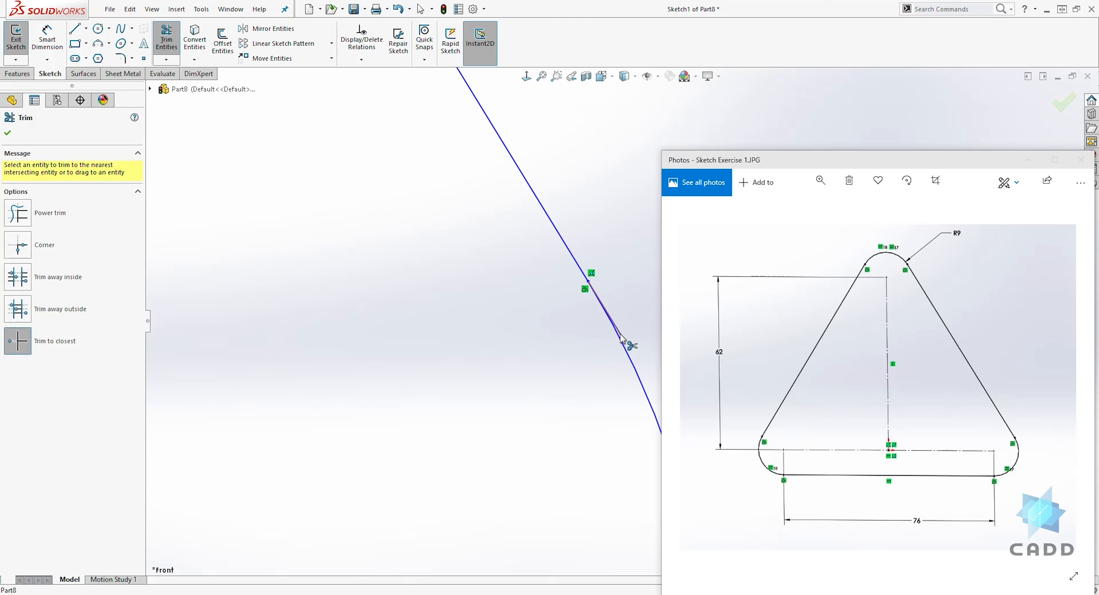
scroll(613, 347, up, 10)
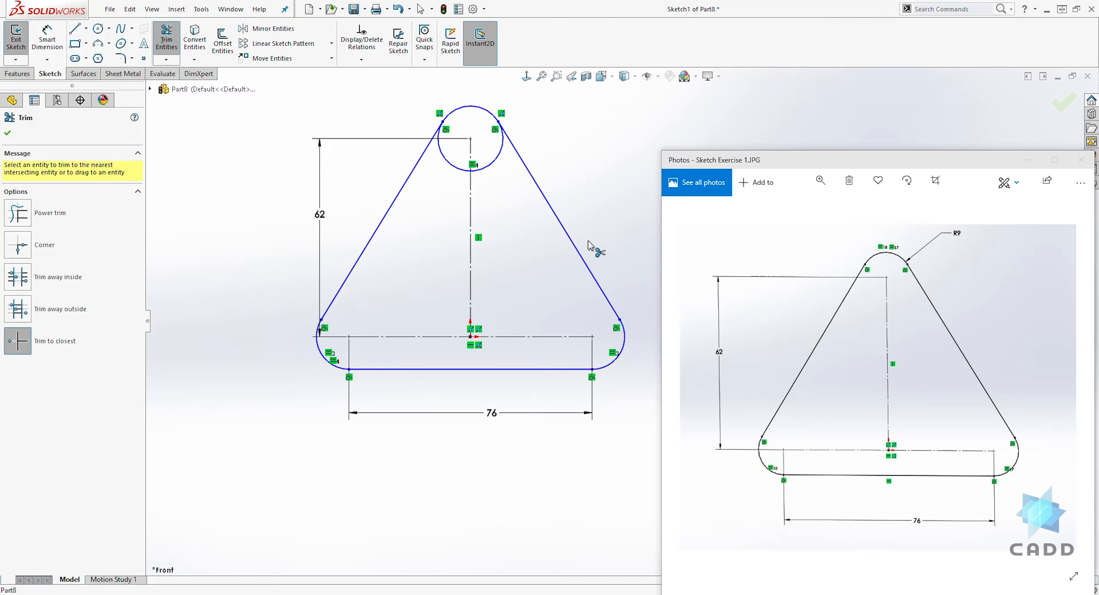
Trim the inner part of the top circle, leaving only the outer arc between the slanted lines
scroll(517, 150, down, 2)
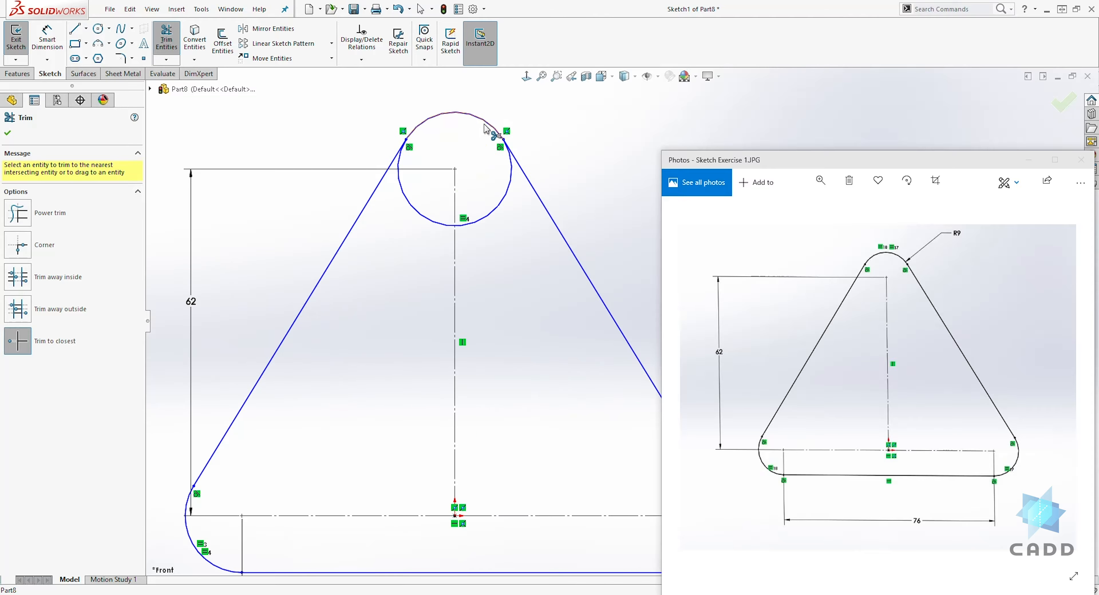
click(502, 203)
click(414, 208)
Dimension the top corner arc's radius as 9 mm and fit the sketch in view
scroll(537, 379, up, 2)
click(47, 39)
click(503, 193)
click(539, 145)
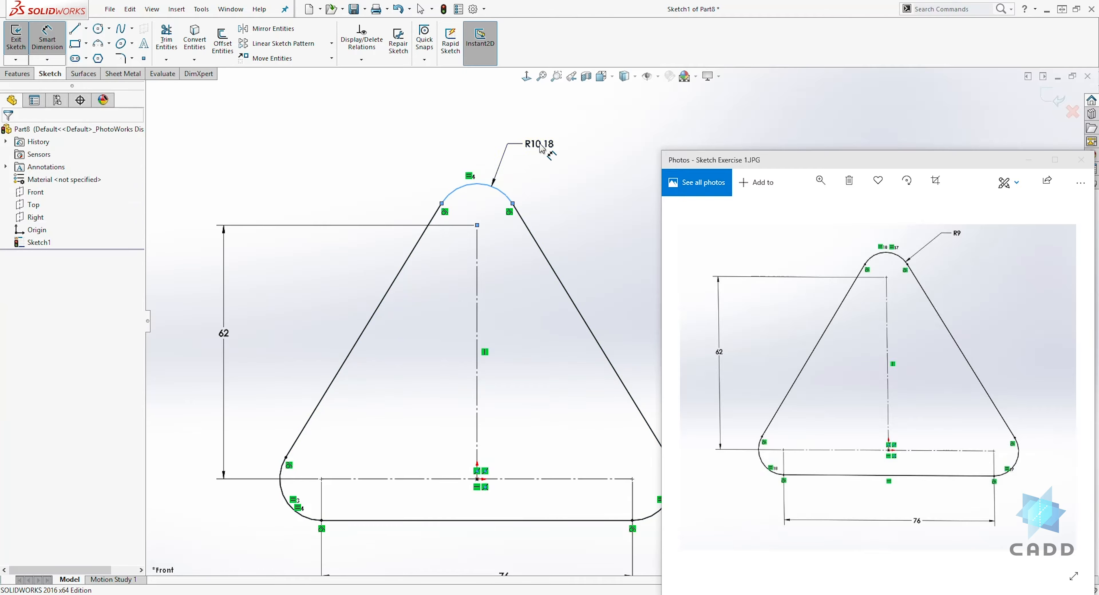
text(9)
key(Return)
key(Escape)
key(f)
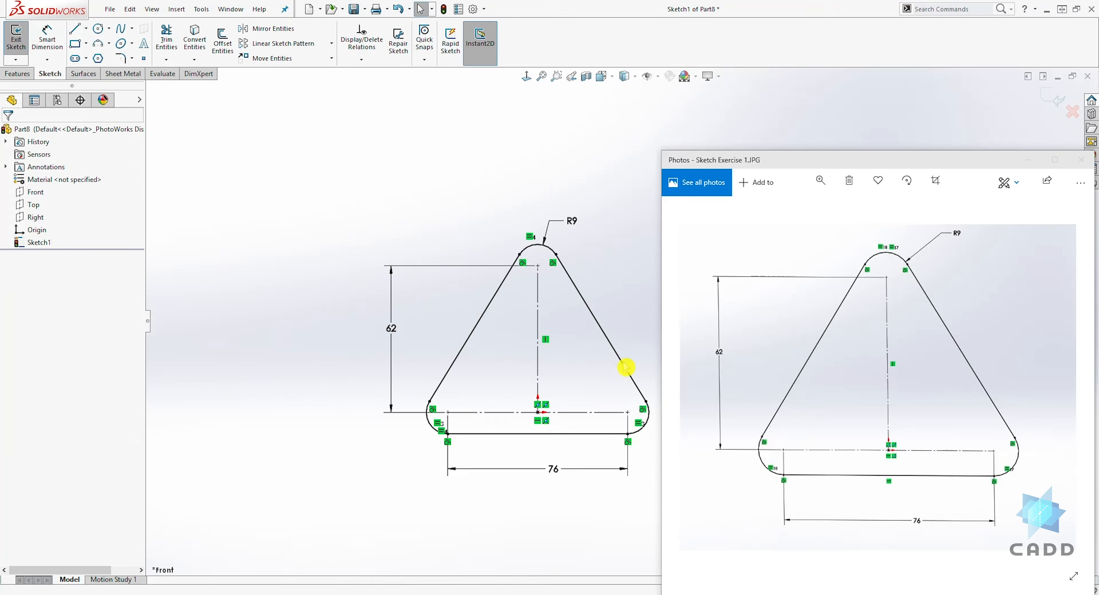
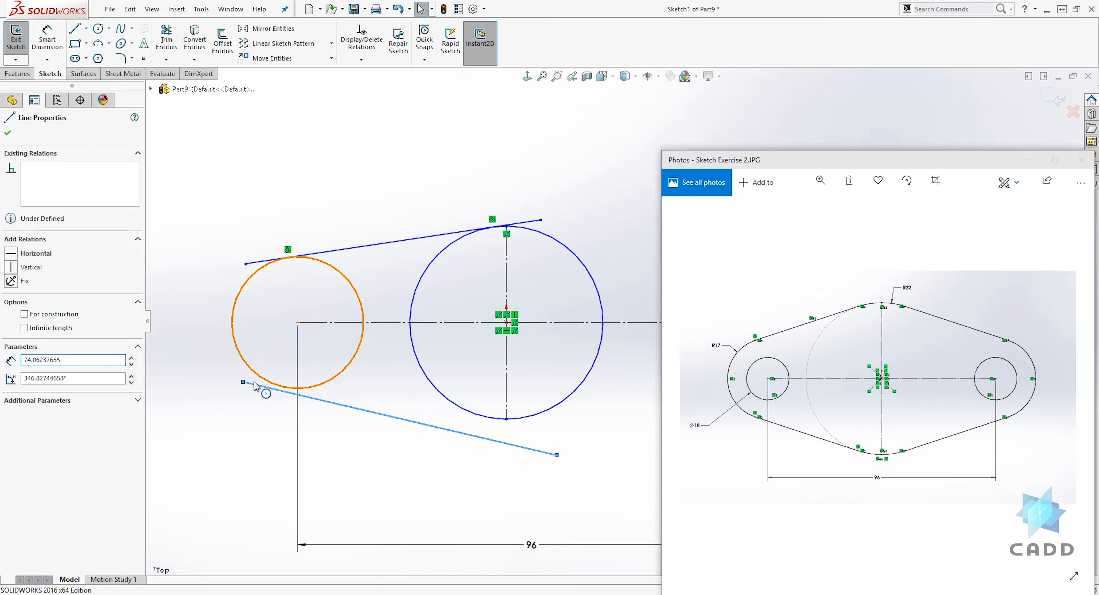
Make the lower slanted line of the Sketch Exercise 2 profile tangent to the smaller left circle
click(18, 318)
click(428, 393)
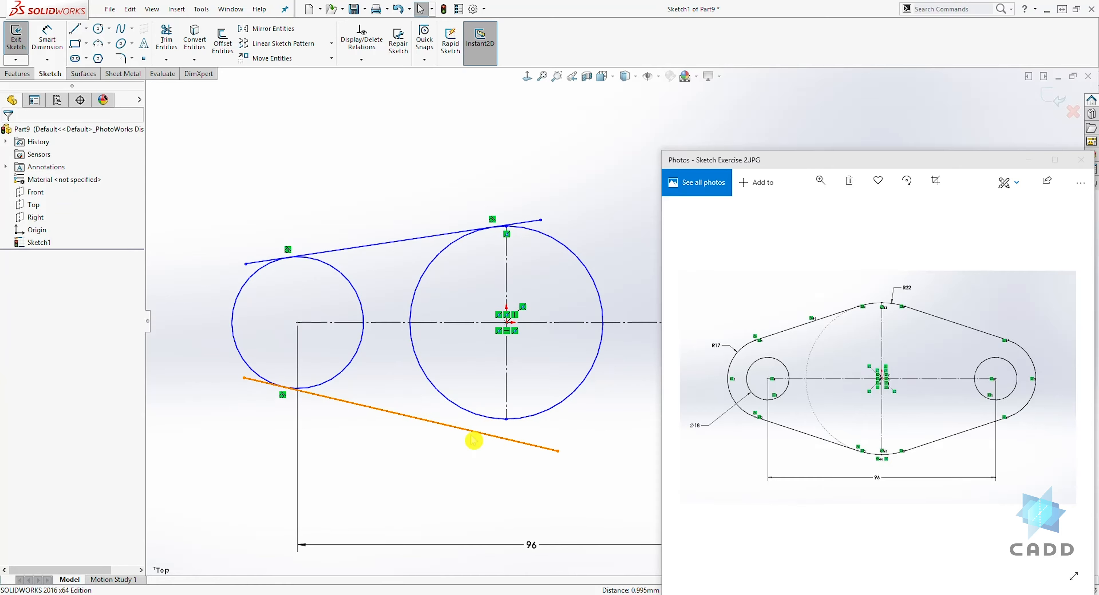
Make the lower slanted line tangent to the larger circle centred on the origin
click(478, 433)
ctrl+click(484, 420)
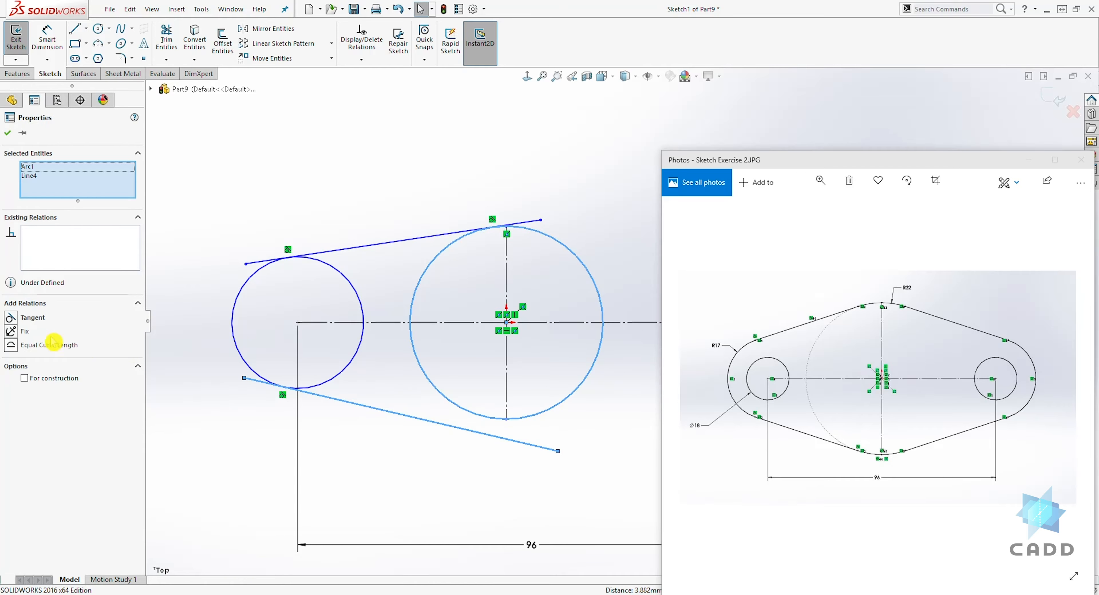
click(13, 318)
click(371, 353)
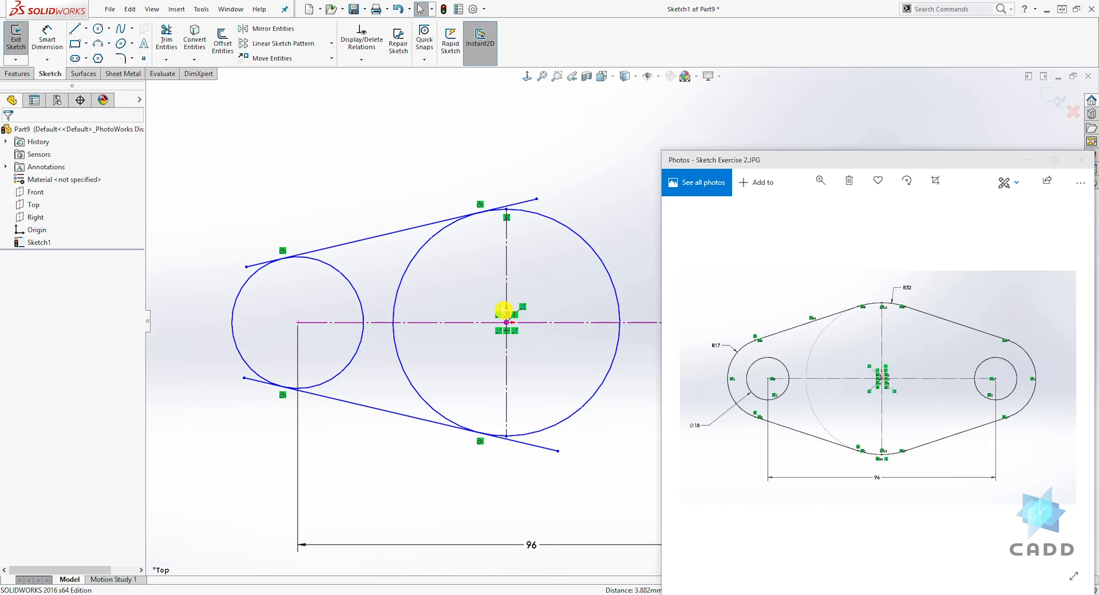
Trim both slanted lines' overhangs at the smaller circle and remove that circle's inner part, leaving only its outer left arc
click(167, 41)
click(253, 265)
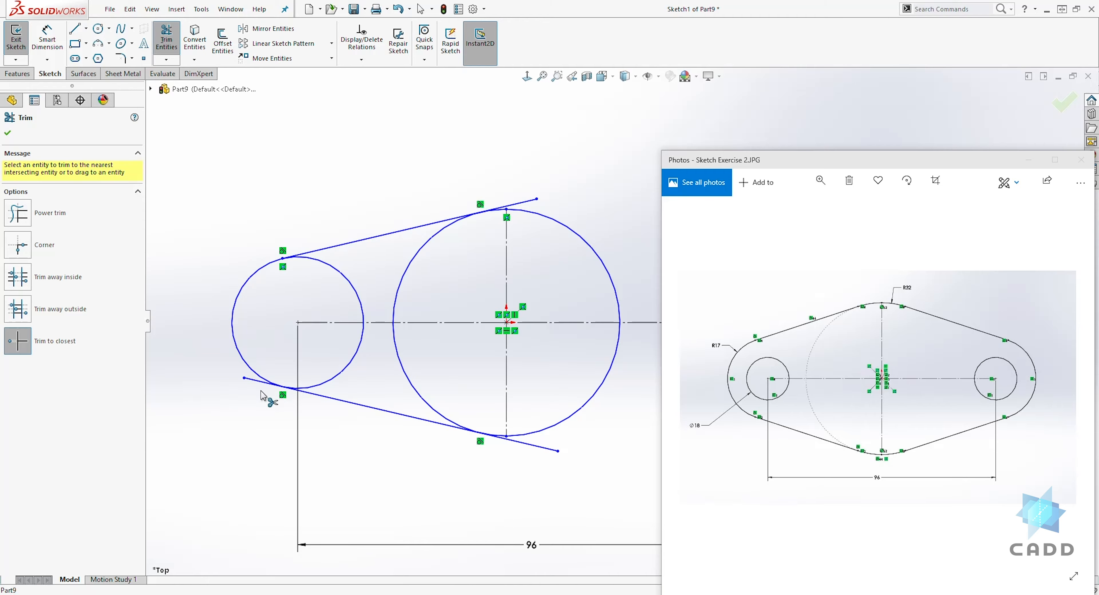
click(250, 385)
click(359, 303)
click(354, 345)
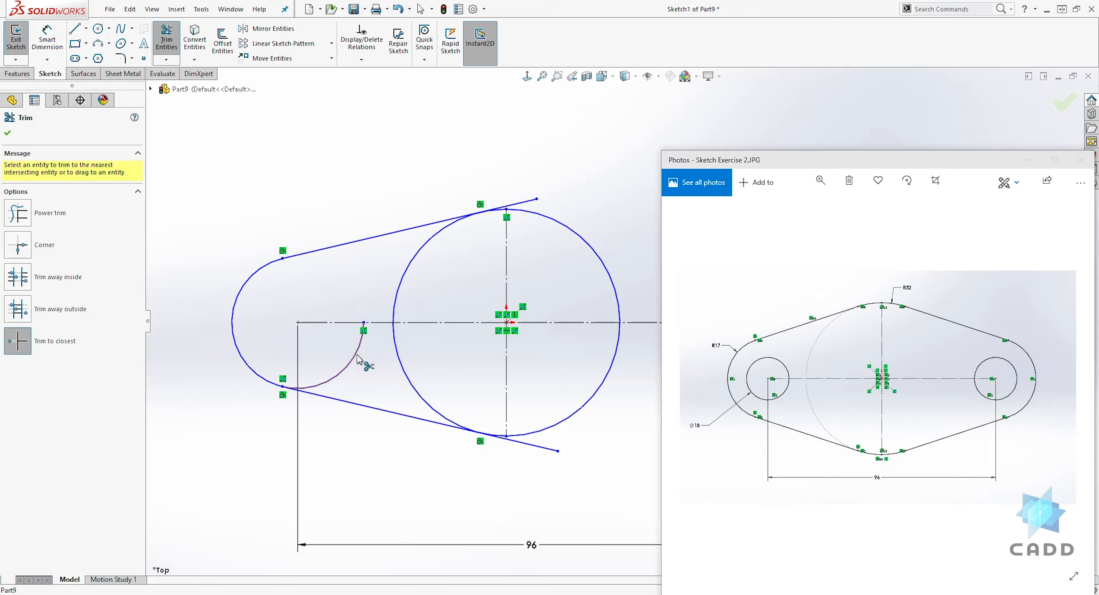
Trim the slanted lines' overhangs at the larger circle and reduce it to short arcs between the tangent points and the vertical centerline
click(534, 200)
click(443, 238)
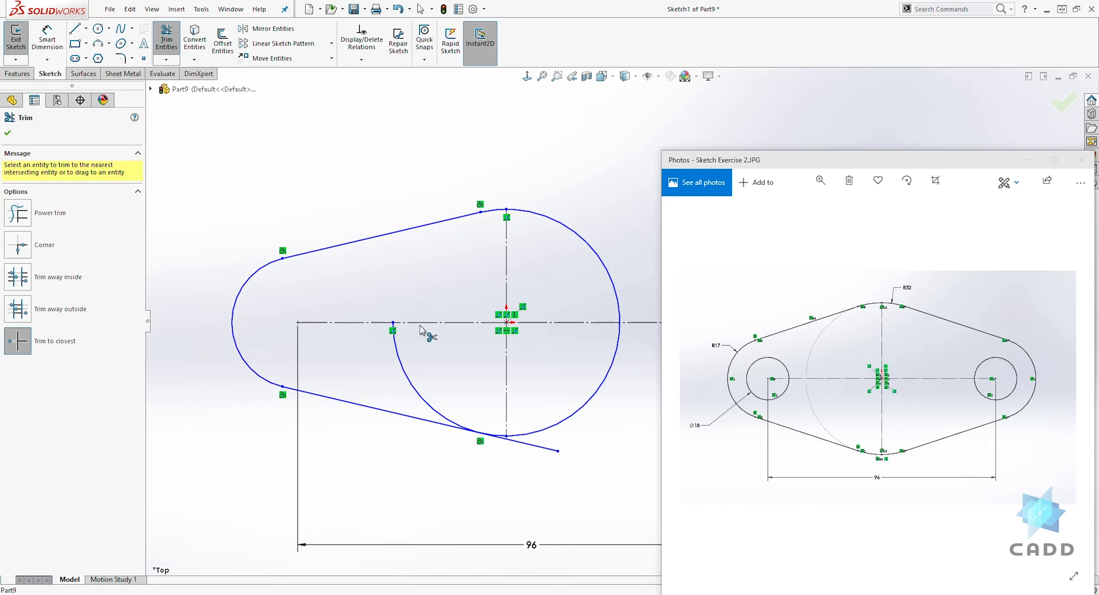
click(400, 359)
click(539, 452)
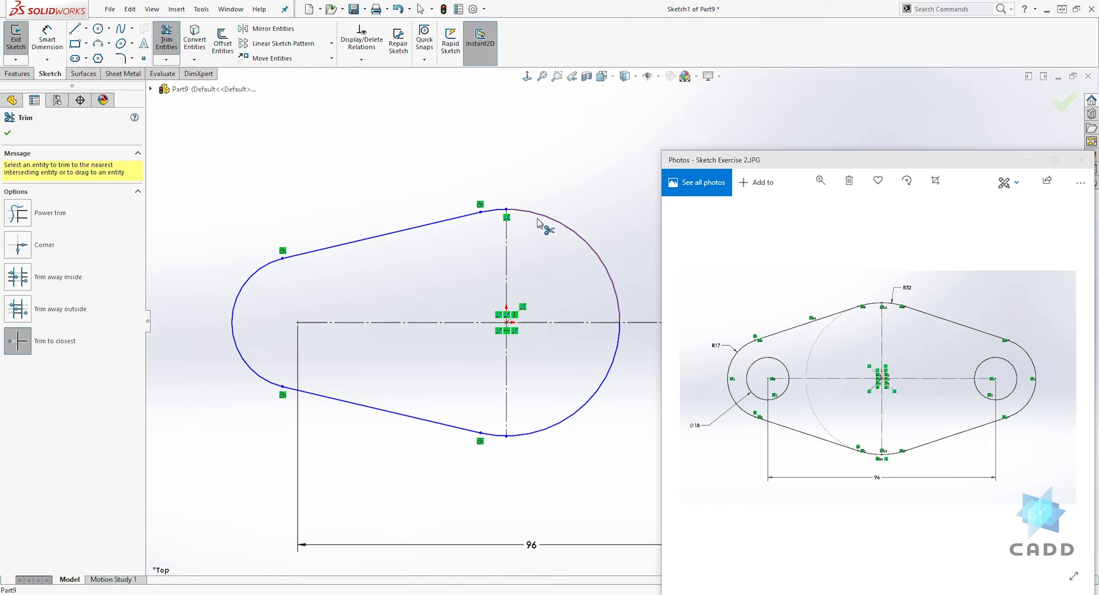
click(548, 221)
click(616, 368)
key(Escape)
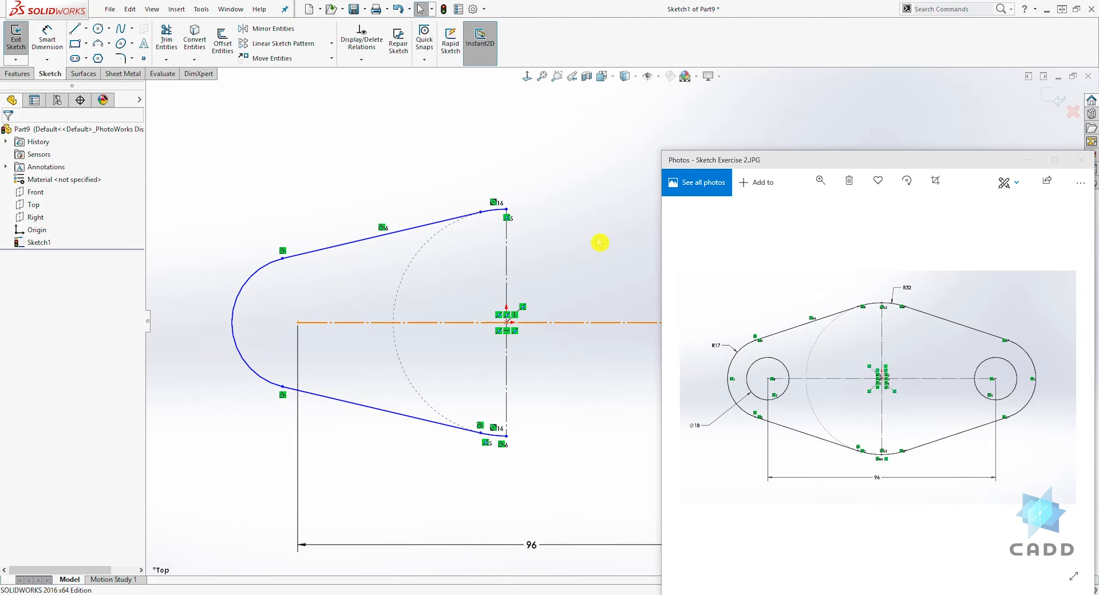
Dimension the radius of the short upper arc at the vertical centerline as 32 mm
scroll(597, 235, down, 2)
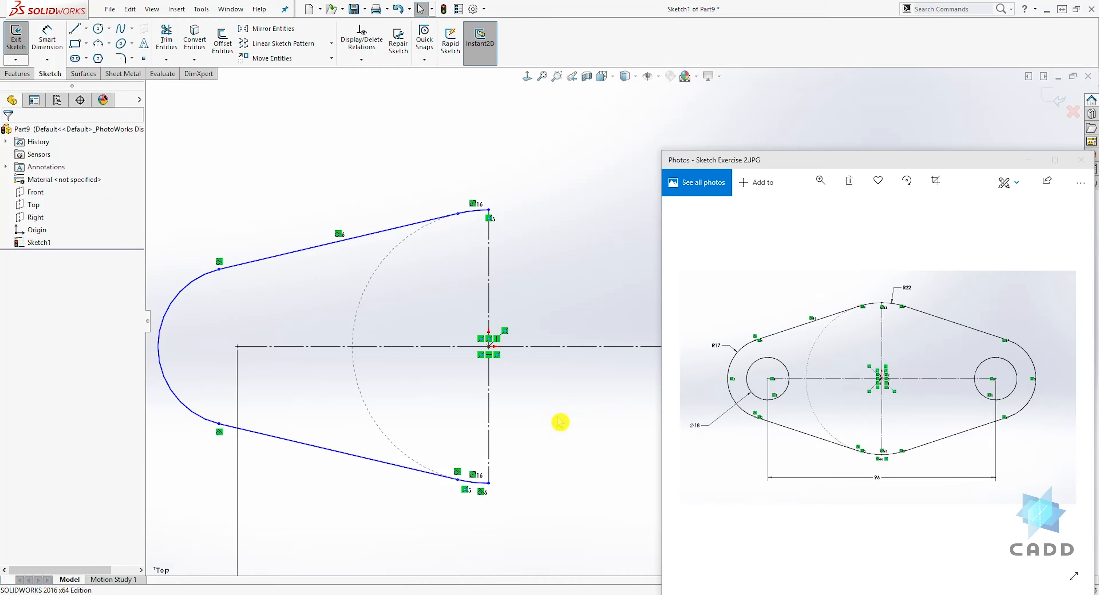
click(47, 37)
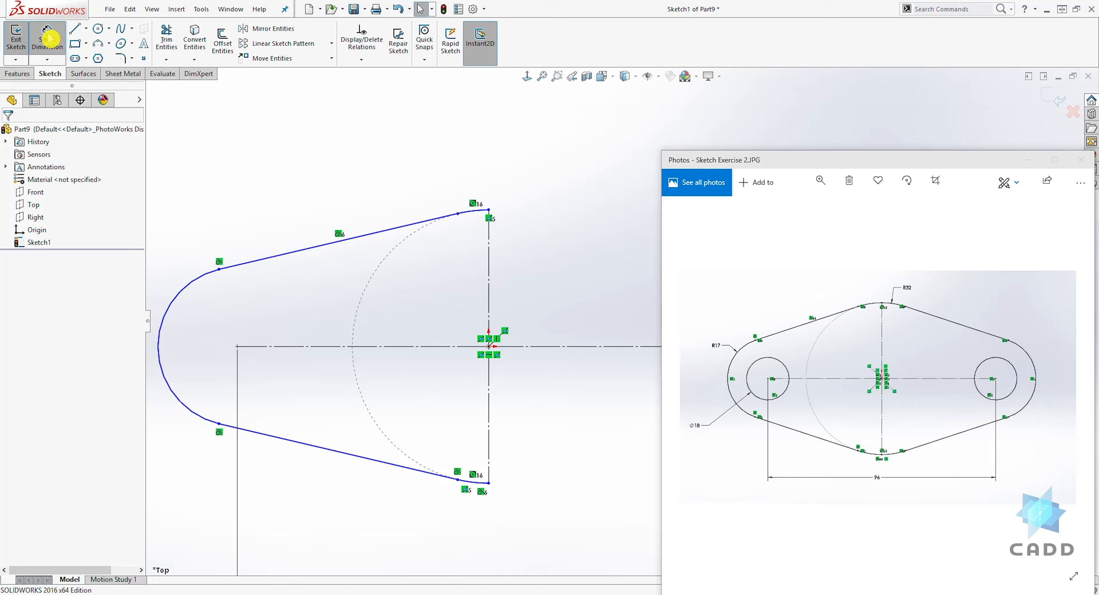
click(478, 219)
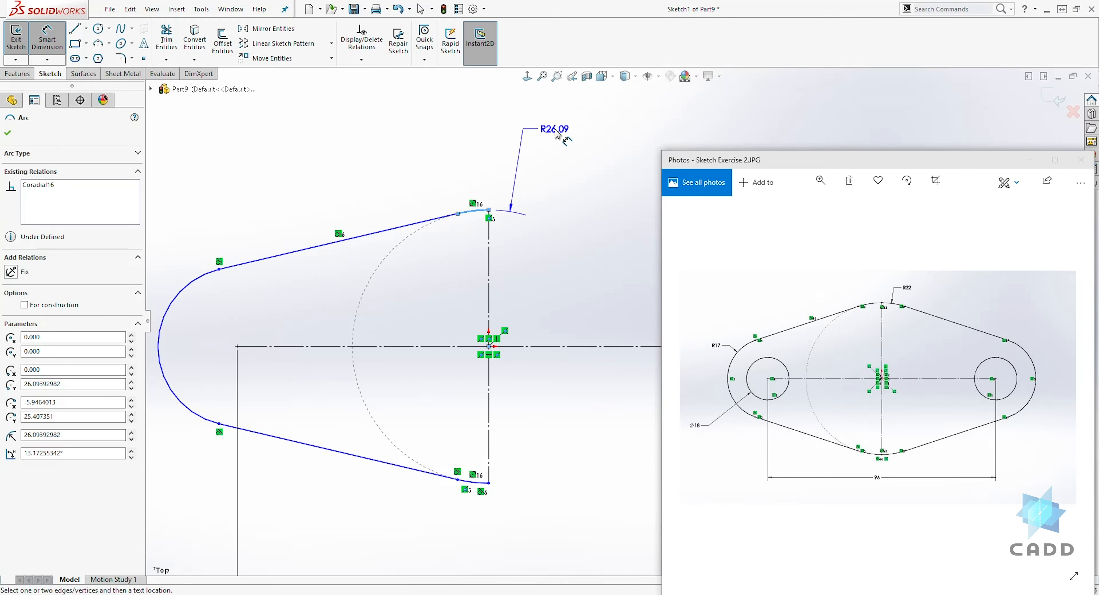
click(557, 139)
text(32)
key(Return)
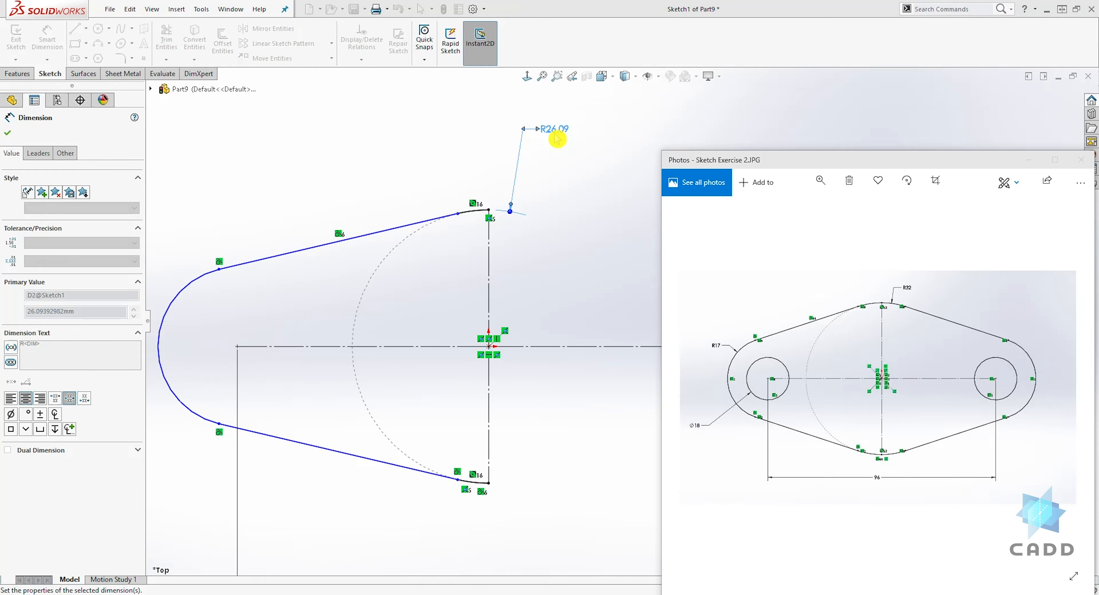
Dimension the radius of the profile's left end arc as 17 mm
scroll(497, 303, down, 2)
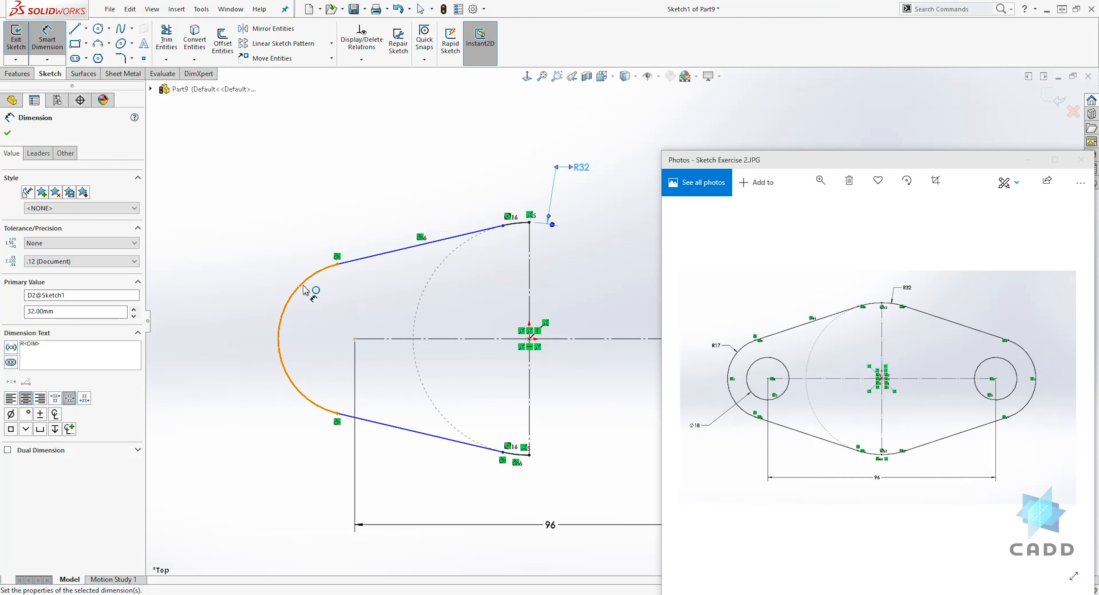
click(299, 297)
click(241, 239)
text(17)
key(Return)
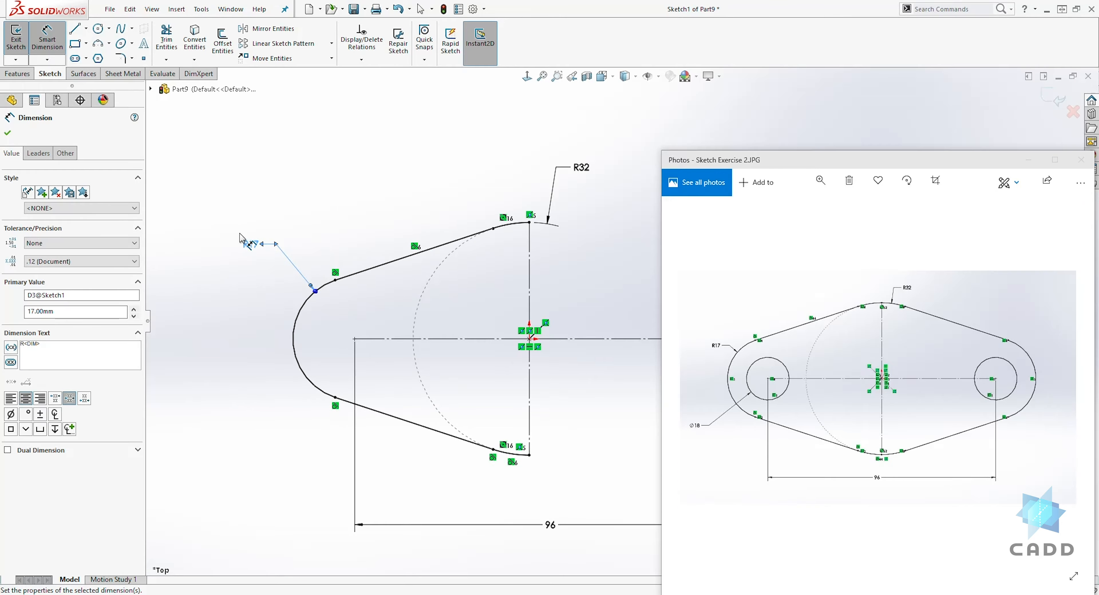
key(Escape)
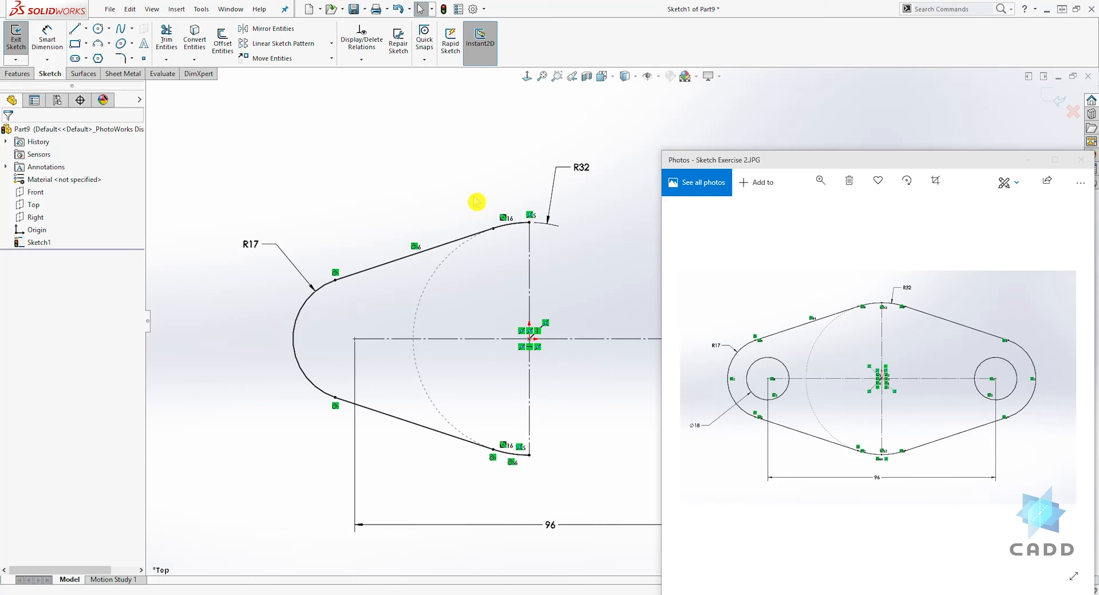
Sketch a circle about 21 mm in diameter centred on the left end of the horizontal centerline
click(98, 29)
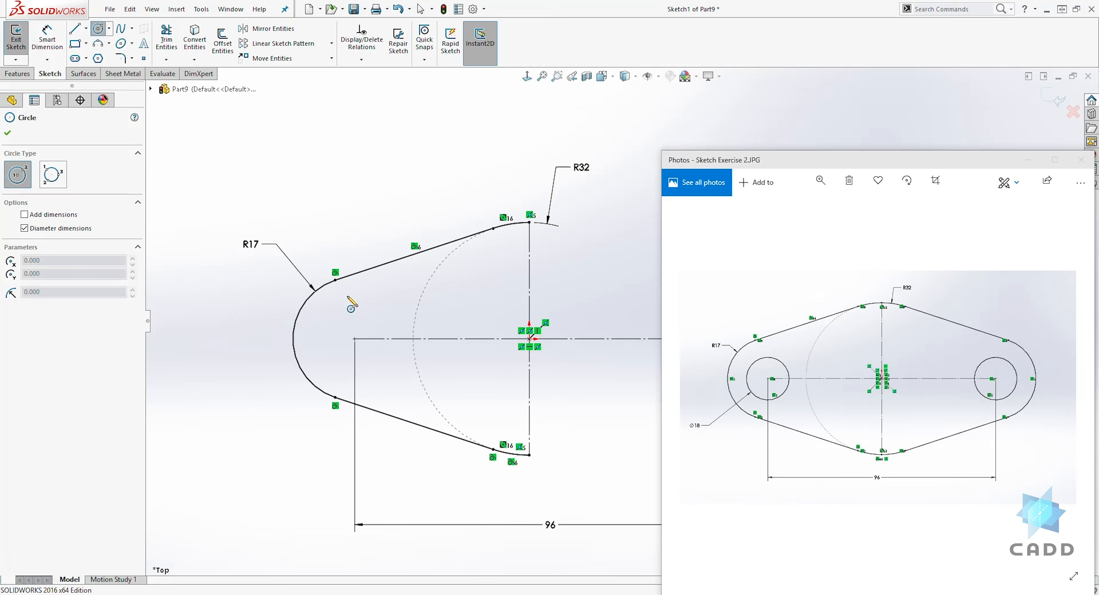
click(354, 339)
click(385, 318)
key(Escape)
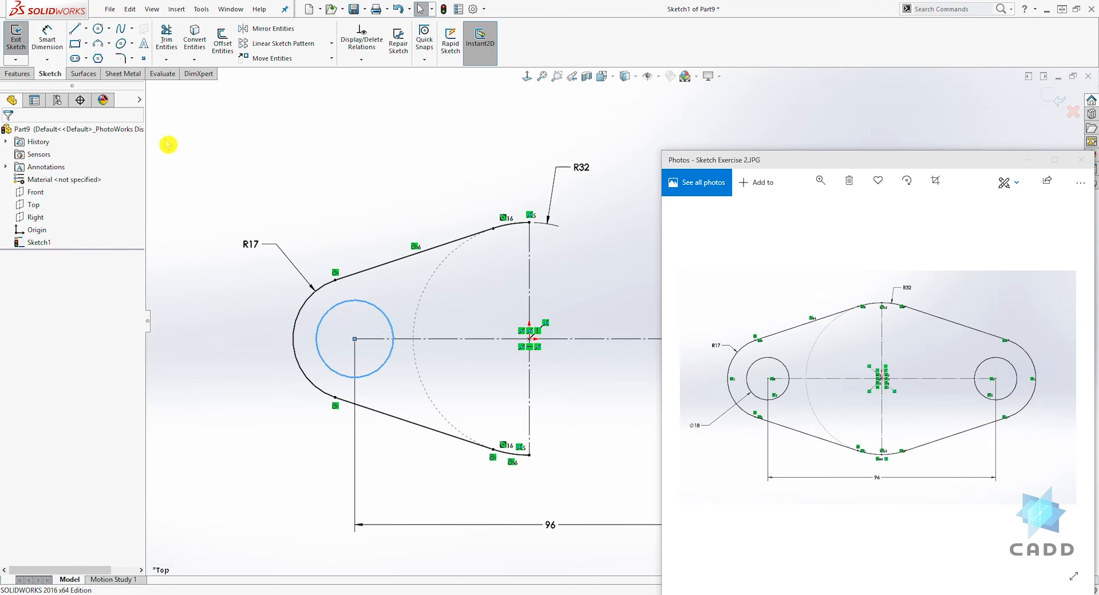
Dimension the hole circle inside the left end arc to a diameter of 18 mm
click(47, 38)
click(332, 308)
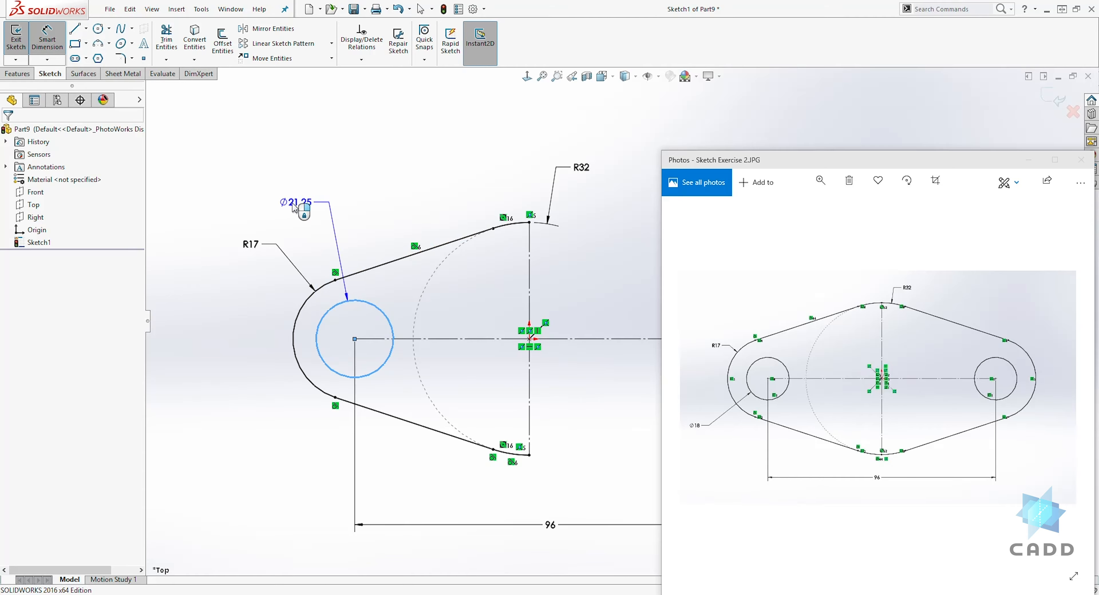
click(232, 465)
text(18)
key(Return)
key(Escape)
Mirror the slanted lines, the arcs and the Ø18 circle about the vertical centerline, keeping the originals
scroll(633, 331, up, 5)
scroll(640, 333, down, 5)
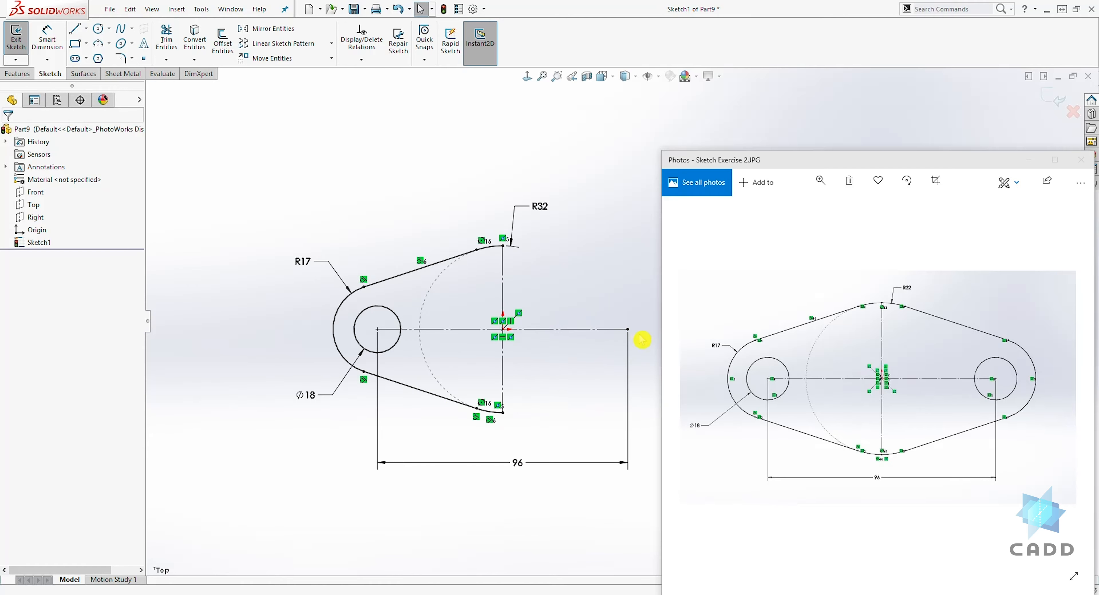
scroll(643, 329, down, 3)
scroll(635, 339, up, 2)
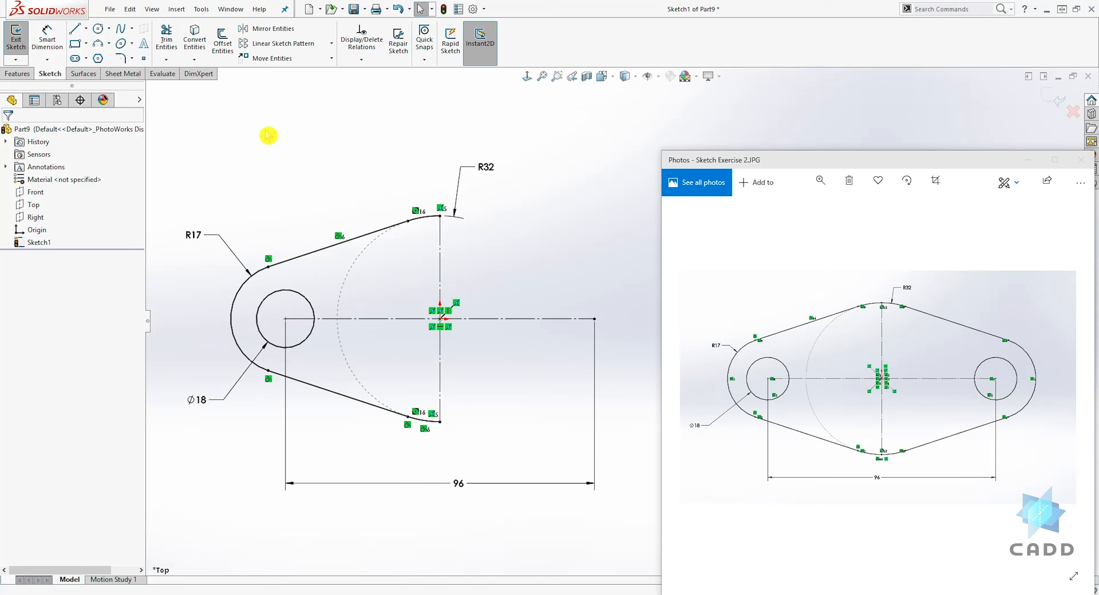
click(261, 29)
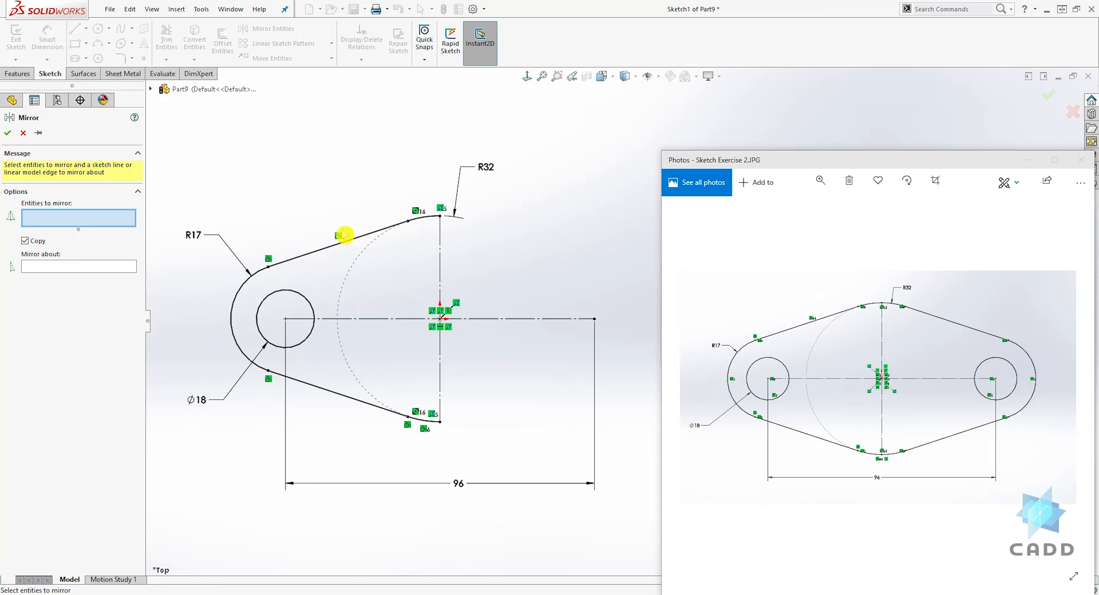
click(319, 255)
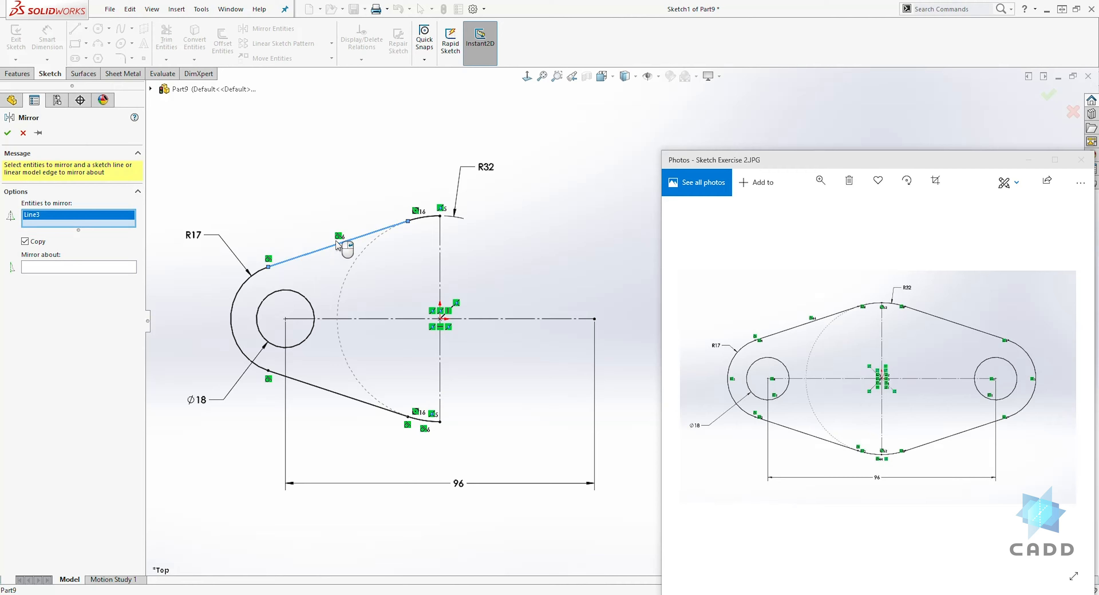
click(426, 218)
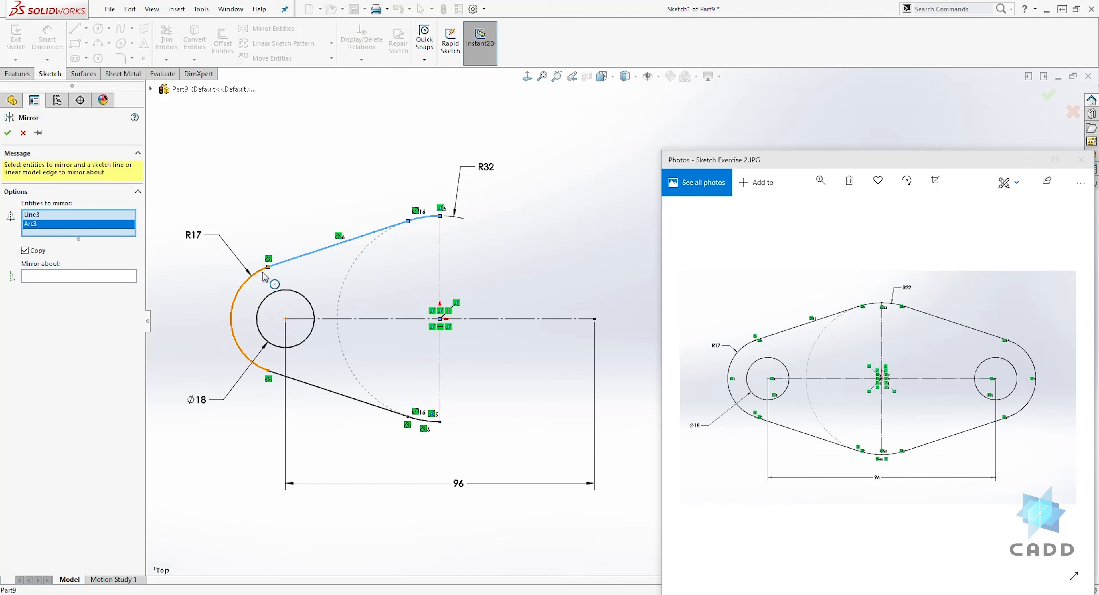
click(244, 285)
click(283, 381)
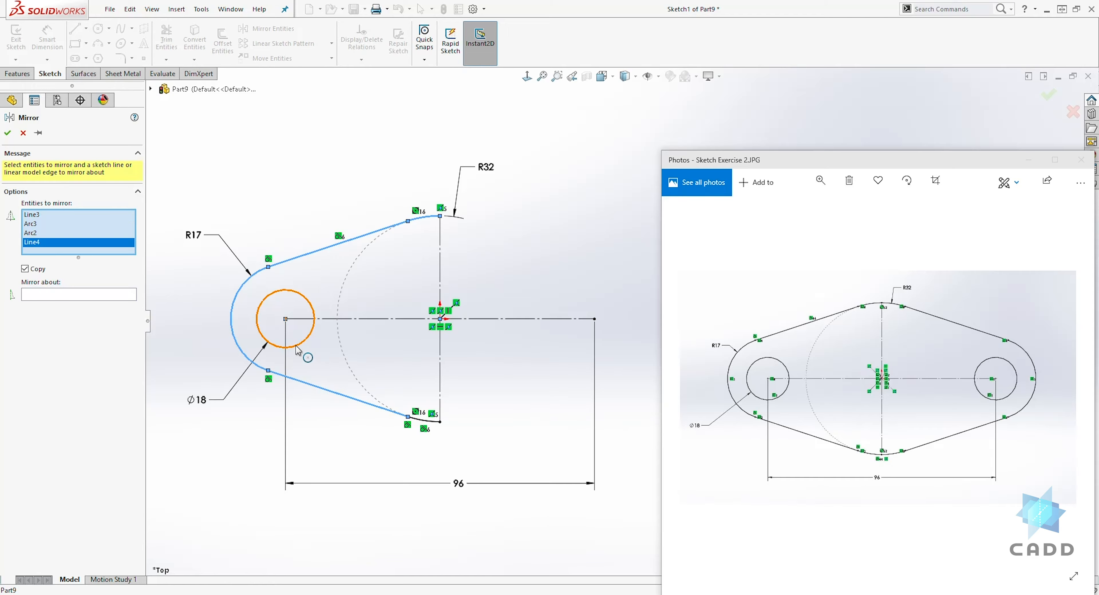
click(303, 344)
click(421, 424)
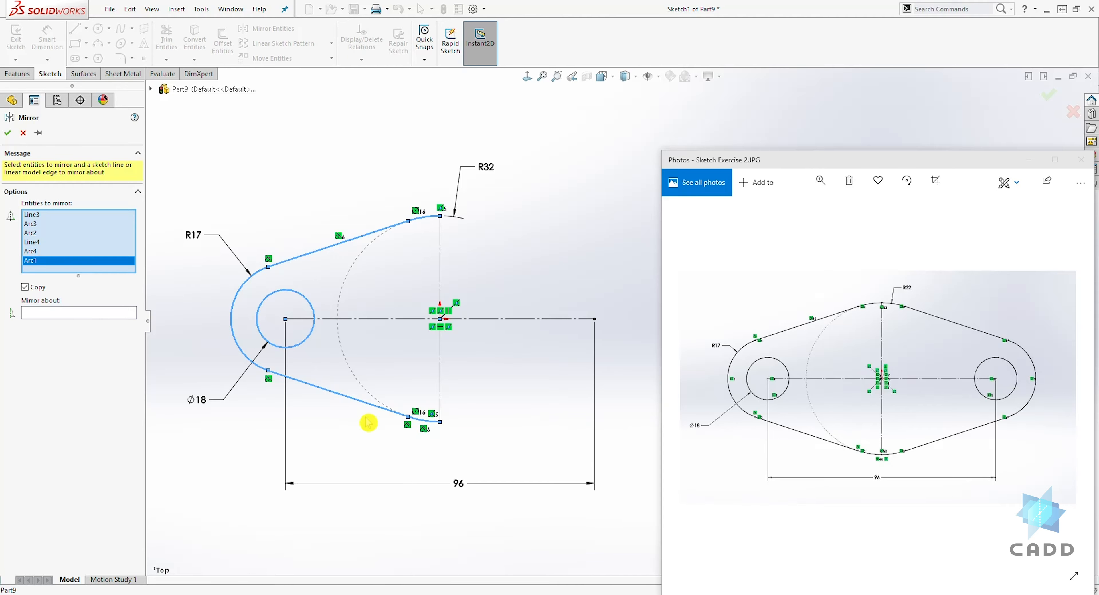
click(100, 312)
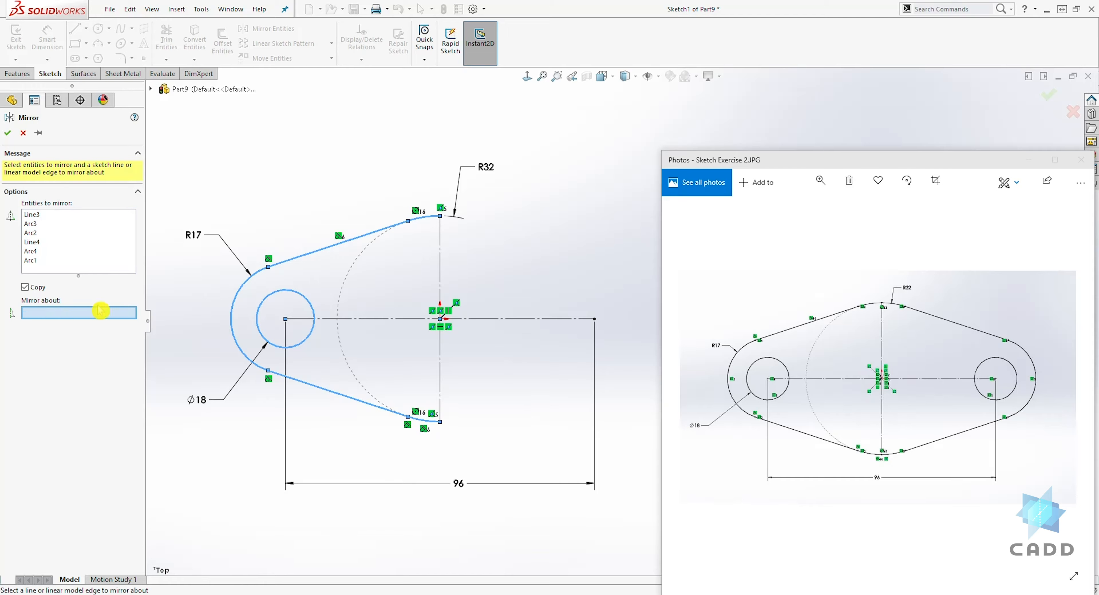
click(440, 268)
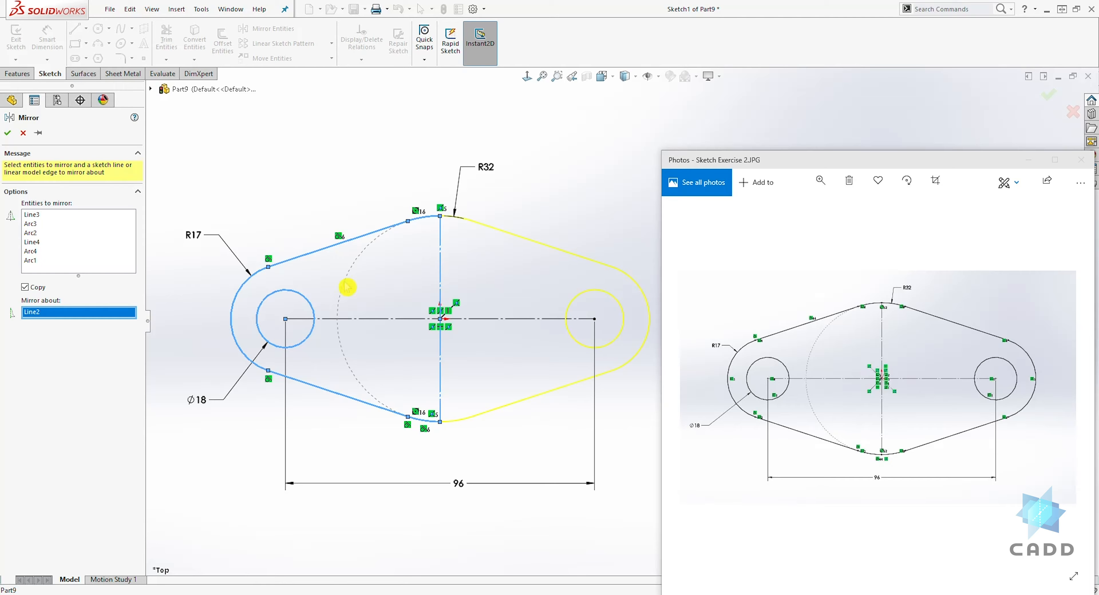
click(8, 133)
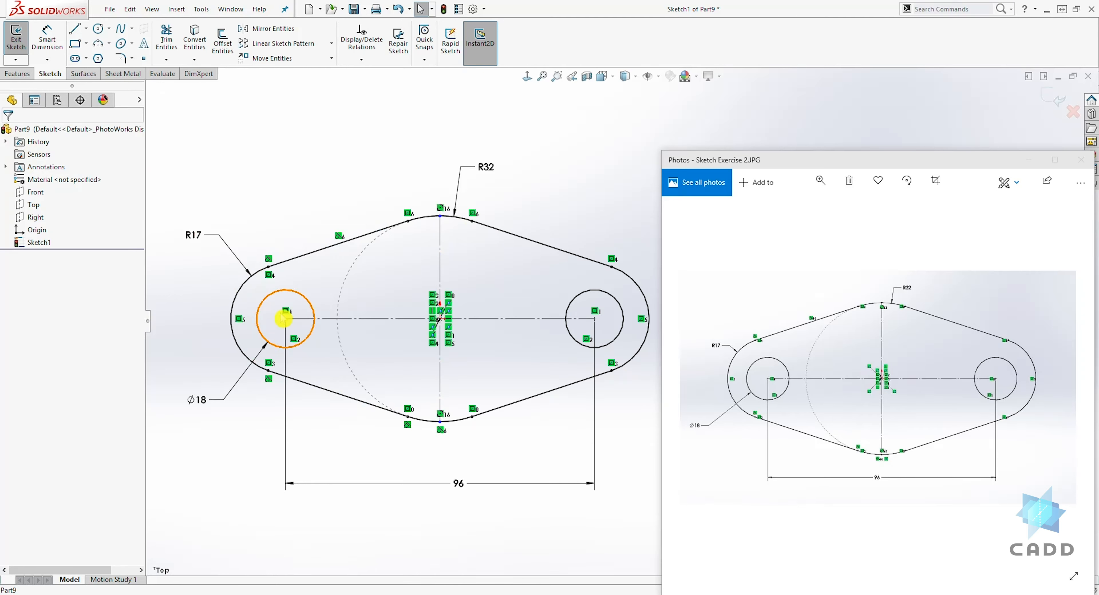
Examine the relation at the midpoint of the R32 top arc and compare the whole mirrored profile with the reference drawing
scroll(457, 224, down, 2)
scroll(457, 226, down, 2)
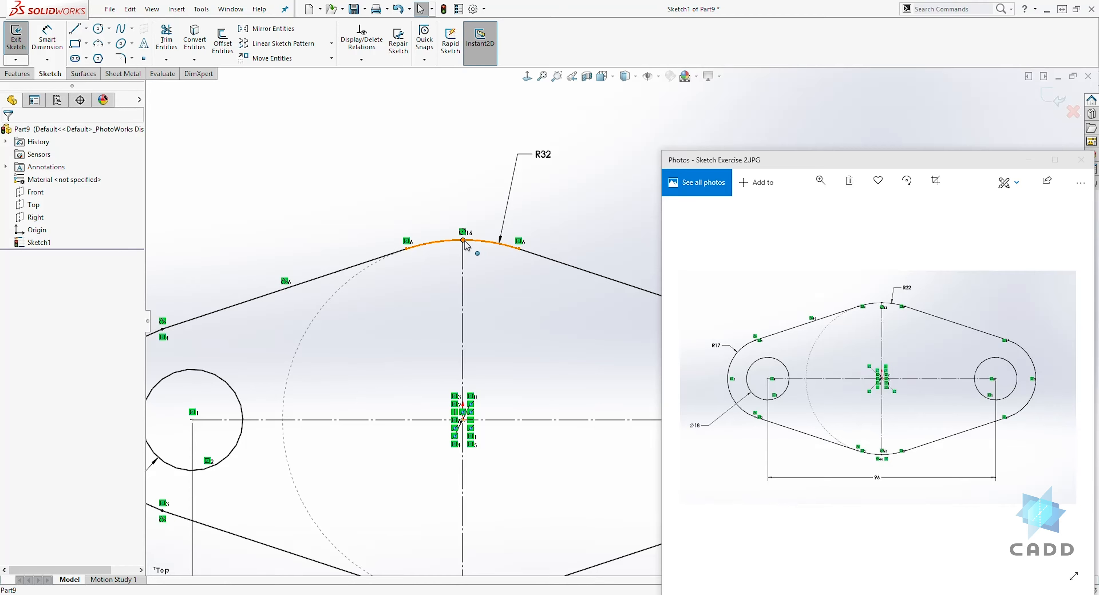
click(464, 243)
drag(477, 256, 478, 246)
scroll(491, 307, up, 6)
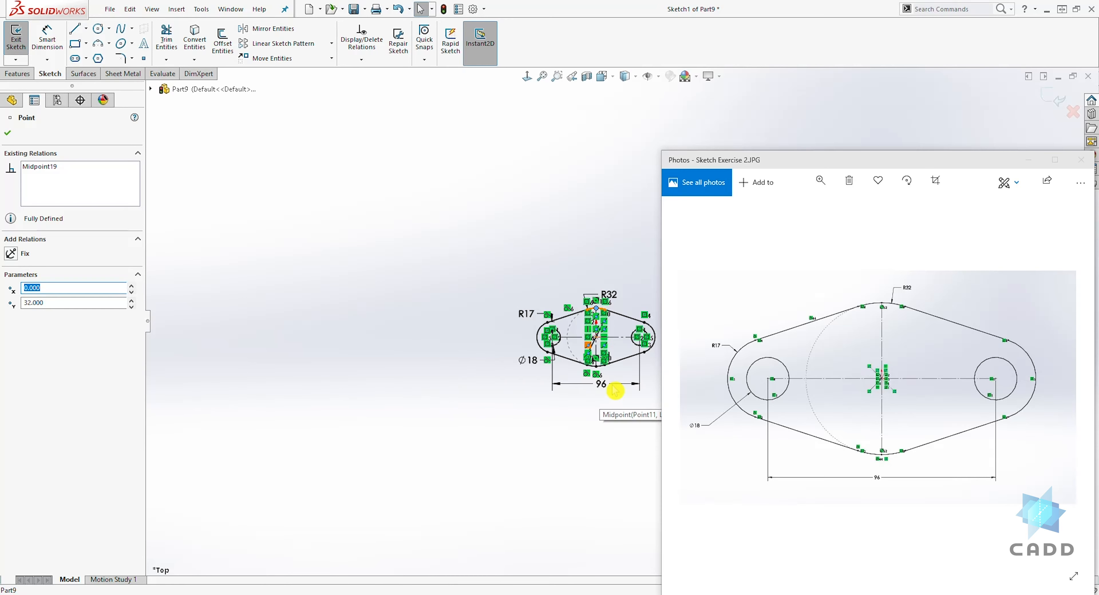
scroll(646, 335, down, 5)
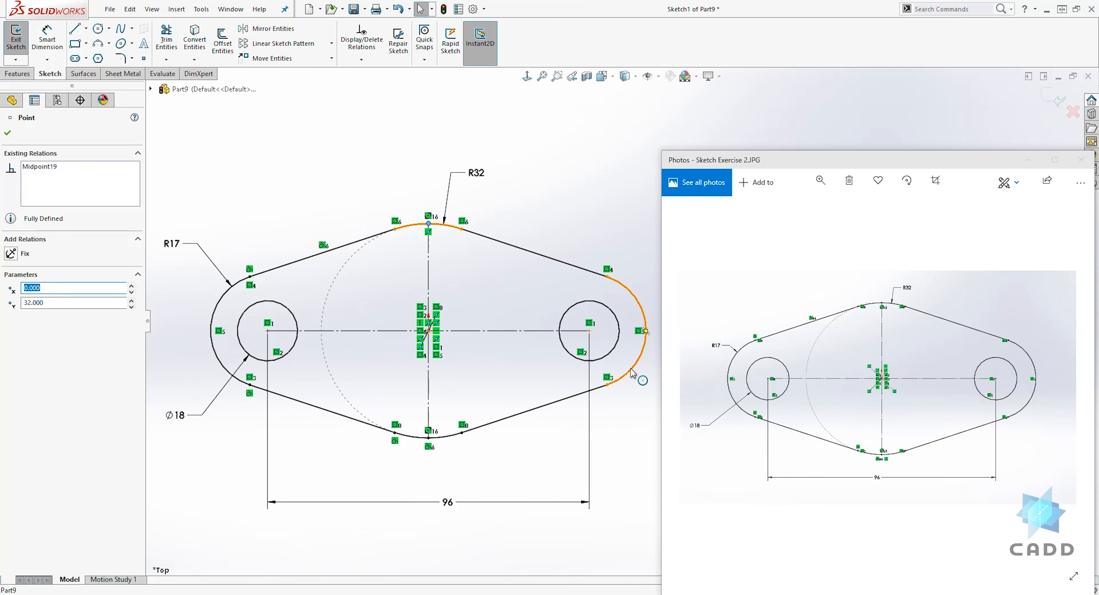
key(Escape)
scroll(643, 379, down, 1)
scroll(643, 379, up, 1)
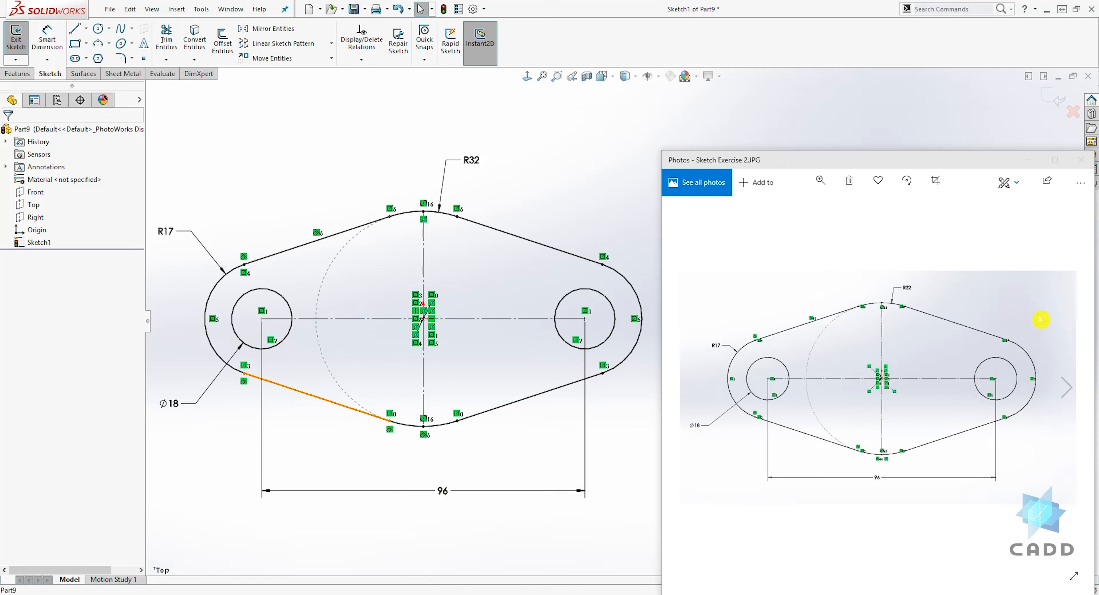
Bring up the Sketch Exercise 3 reference image in Photos, and start a sketch on the Front plane of a new SOLIDWORKS part
click(1071, 392)
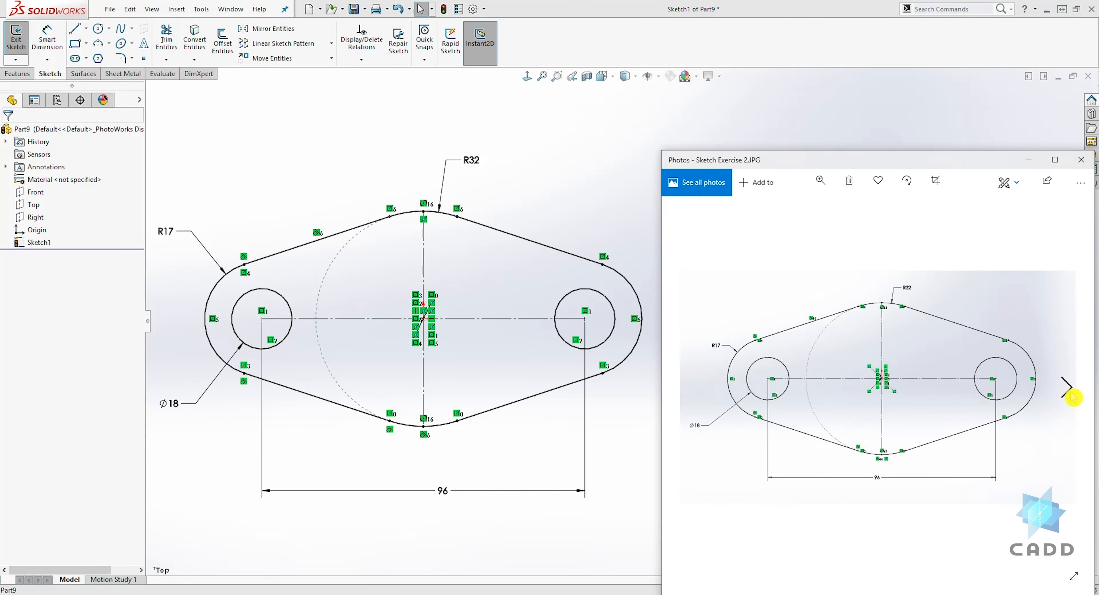
click(1072, 391)
click(316, 10)
click(539, 401)
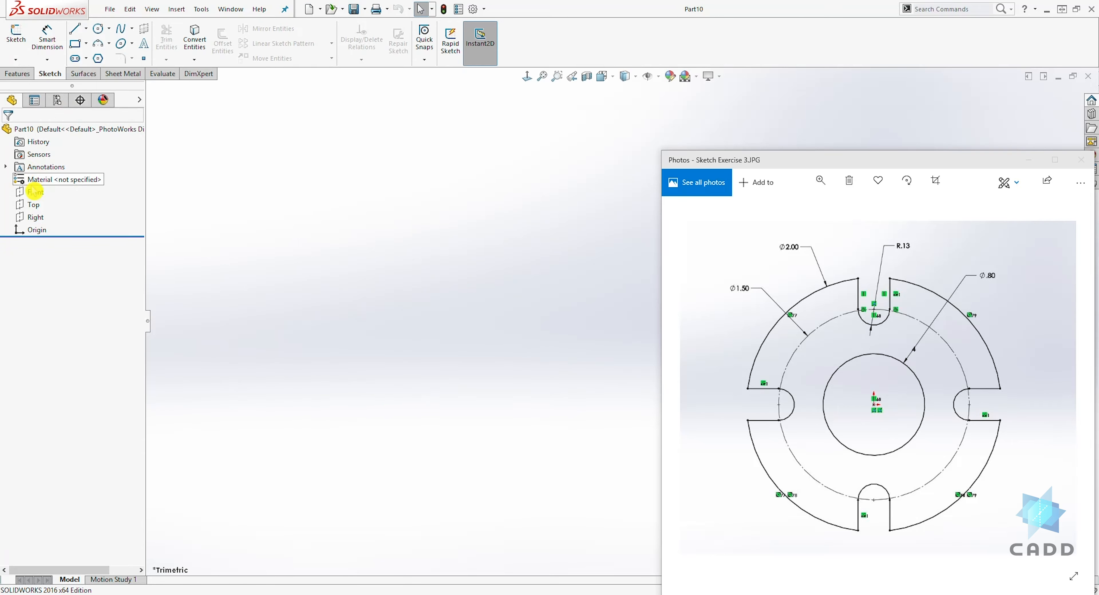
click(34, 191)
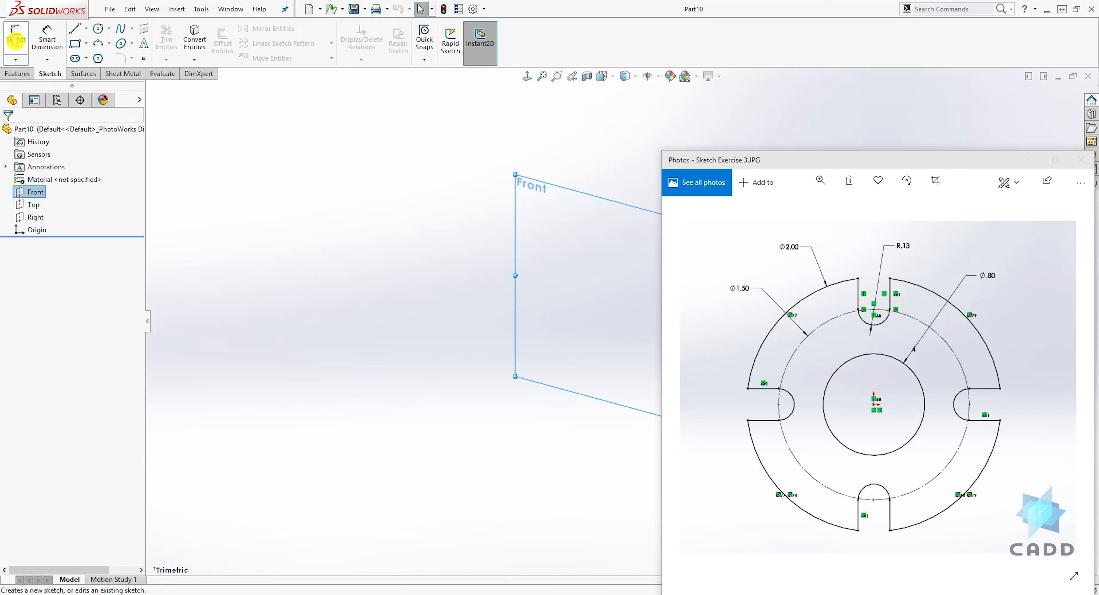
click(16, 41)
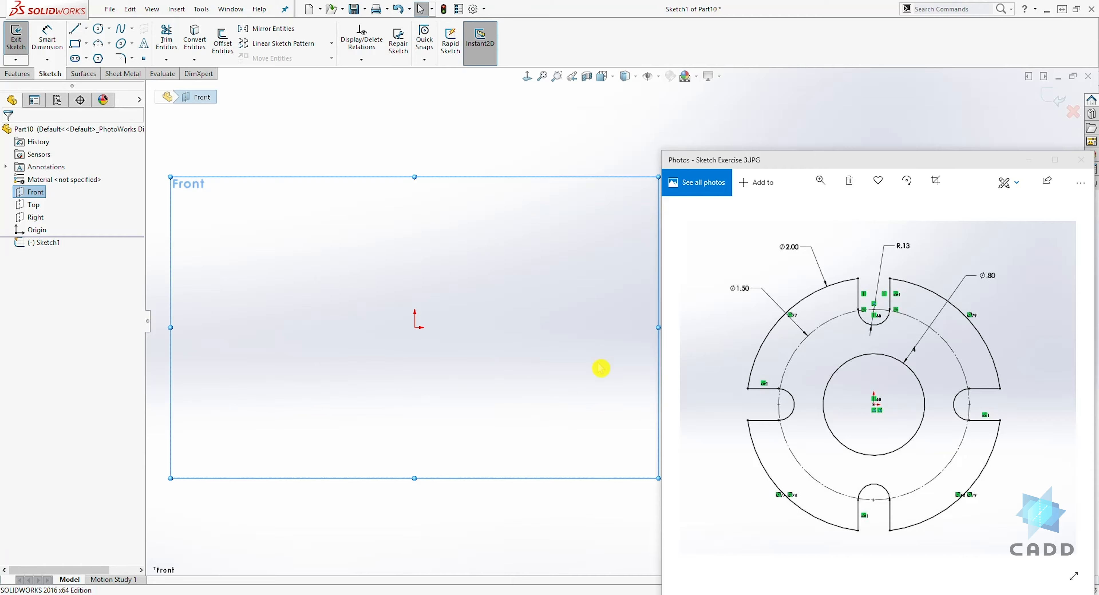
Sketch three concentric circles centred on the origin, the outermost about 5.19 in in diameter
scroll(509, 331, up, 1)
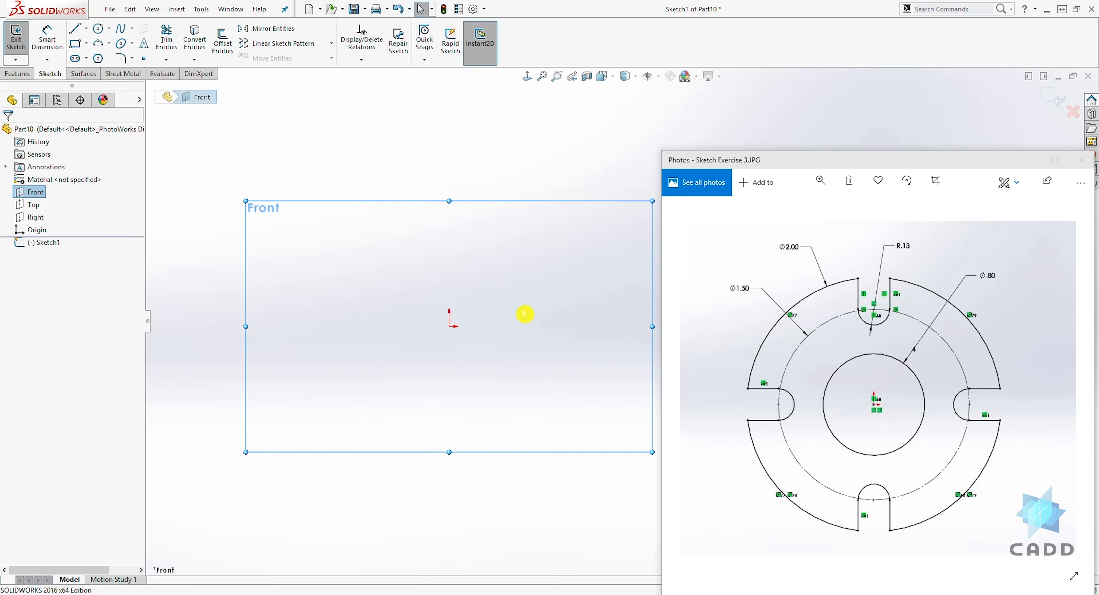
scroll(560, 331, down, 1)
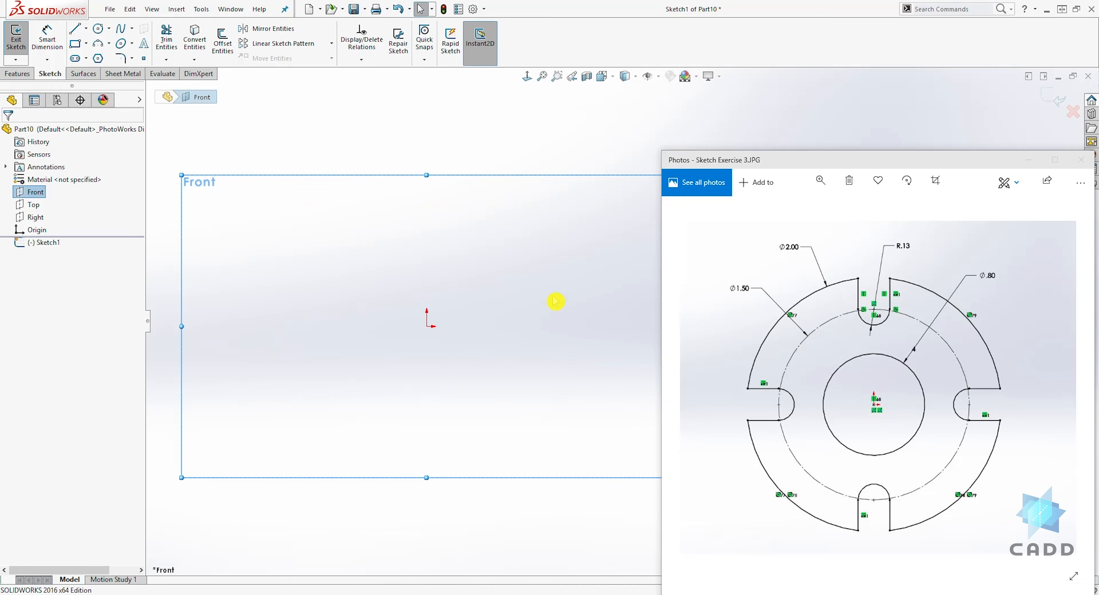
click(98, 29)
click(427, 326)
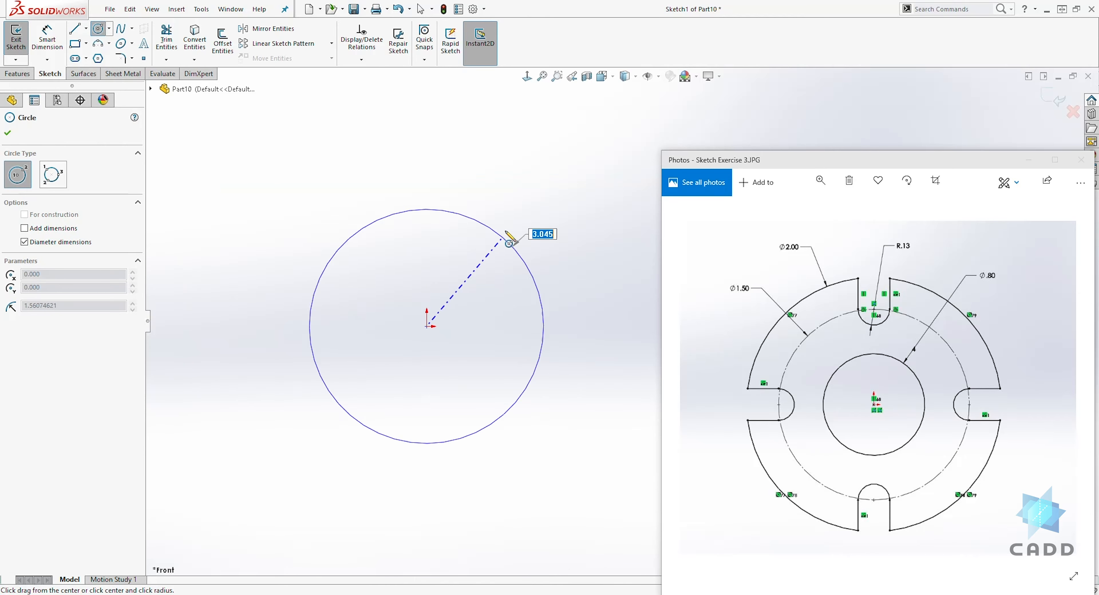
click(531, 188)
click(427, 326)
click(508, 217)
click(426, 327)
key(Escape)
Dimension the outermost circle to a diameter of 2 in
scroll(625, 307, down, 1)
scroll(631, 294, up, 1)
scroll(634, 285, down, 1)
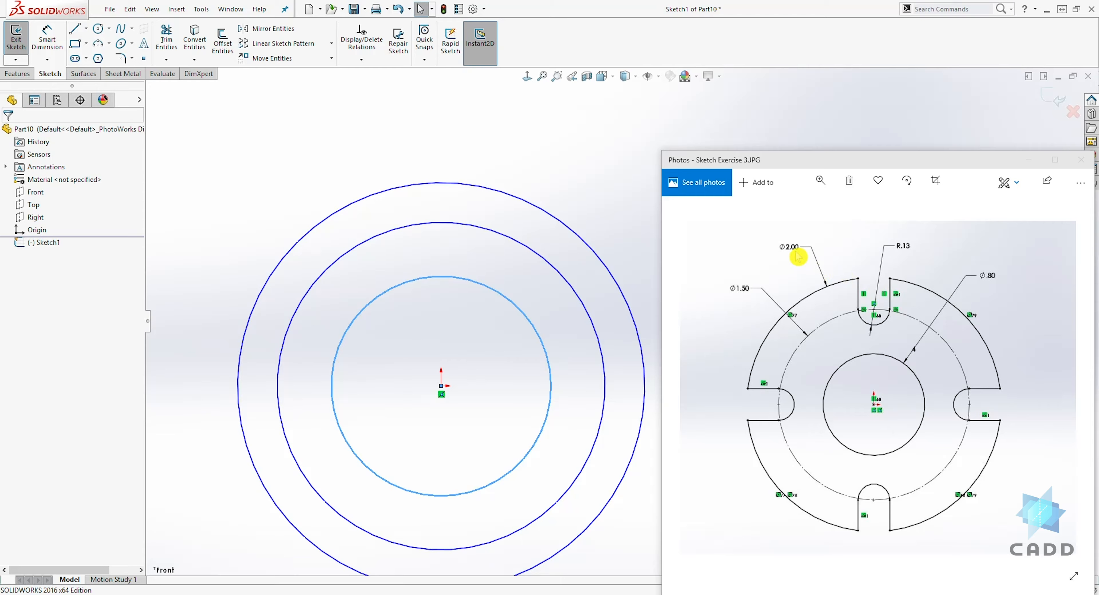
click(46, 35)
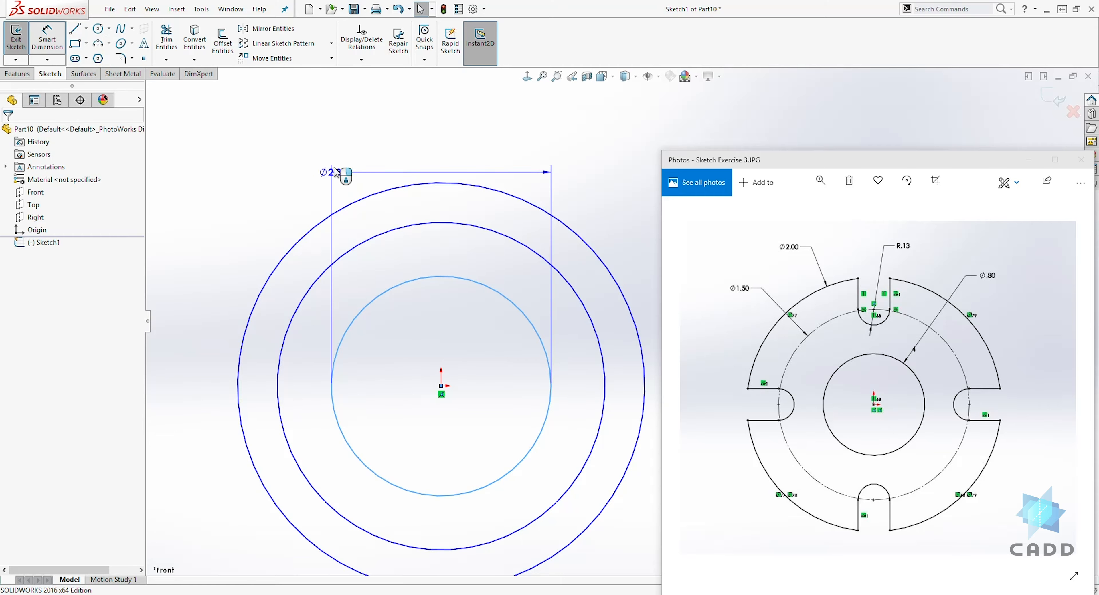
key(Escape)
click(55, 33)
click(323, 221)
click(235, 139)
text(2)
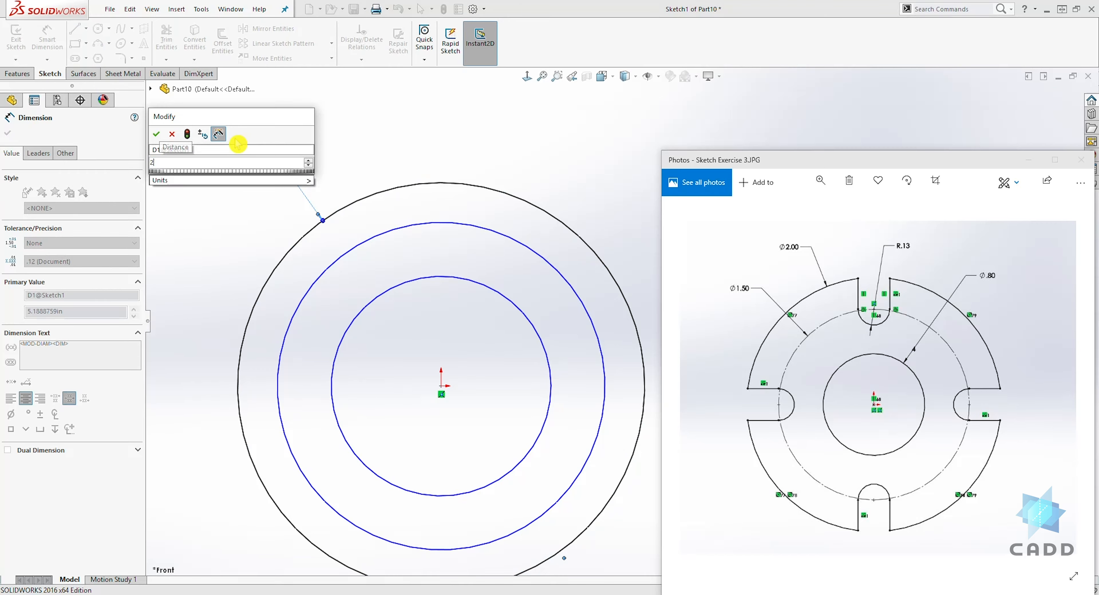
key(Return)
click(423, 246)
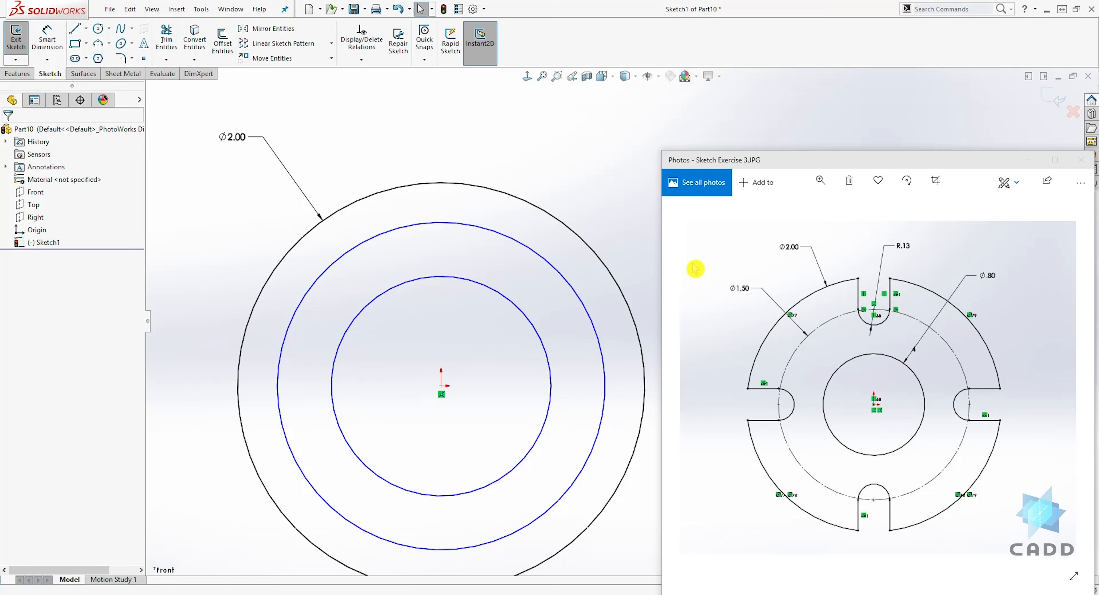
Dimension the middle circle to a diameter of 1.5 in
click(47, 40)
click(520, 243)
click(611, 143)
text(1.5)
key(Return)
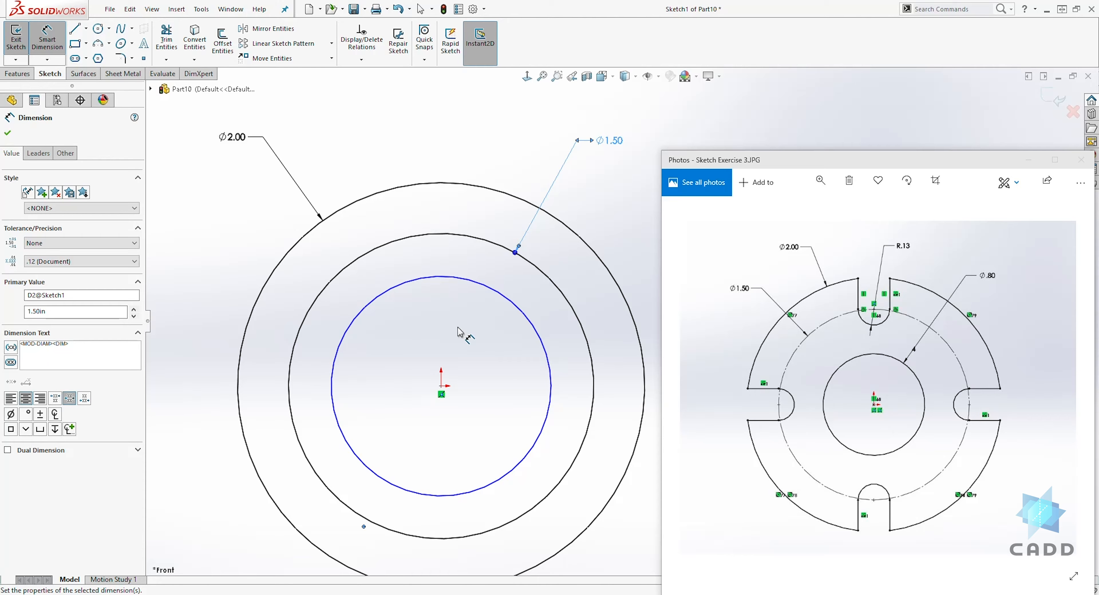
Dimension the innermost circle to a diameter of .8 in and end the dimensioning
click(444, 288)
click(199, 265)
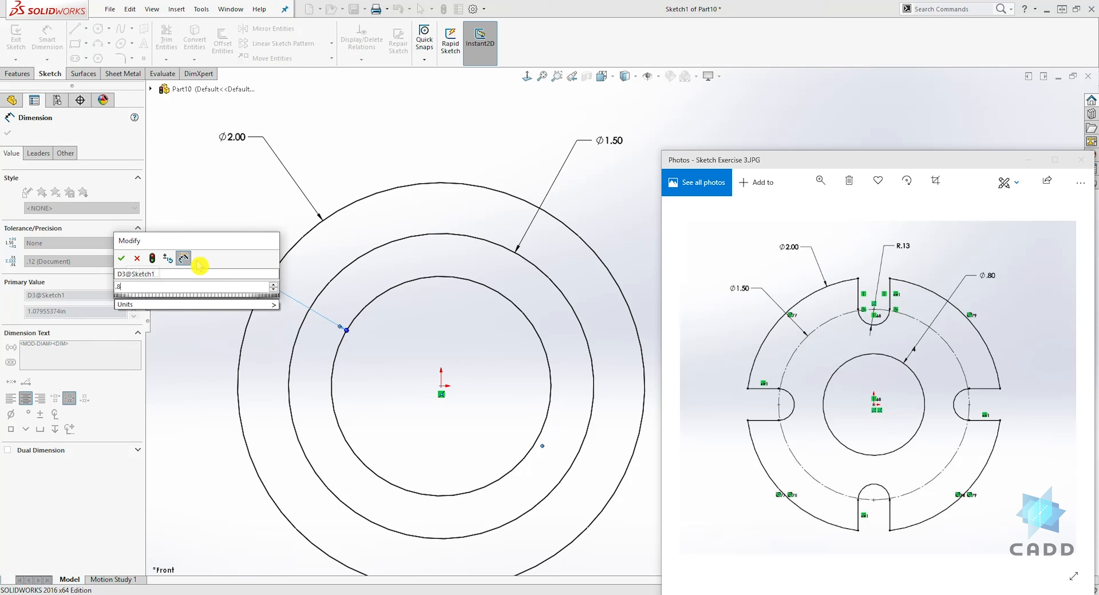
click(198, 264)
key(Escape)
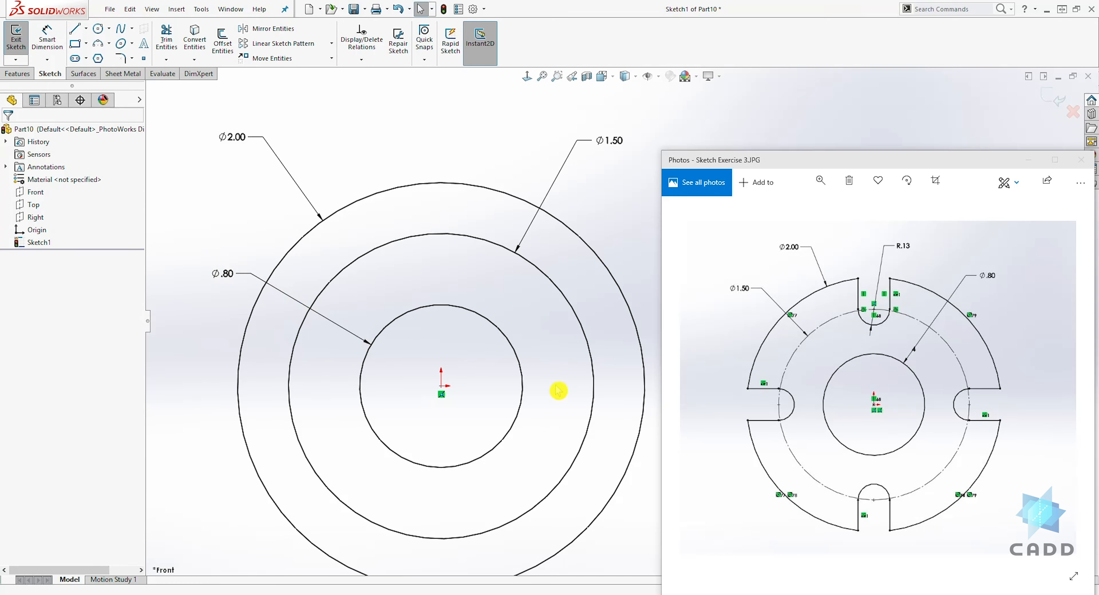
Convert the Ø1.50 middle circle to construction geometry
click(461, 242)
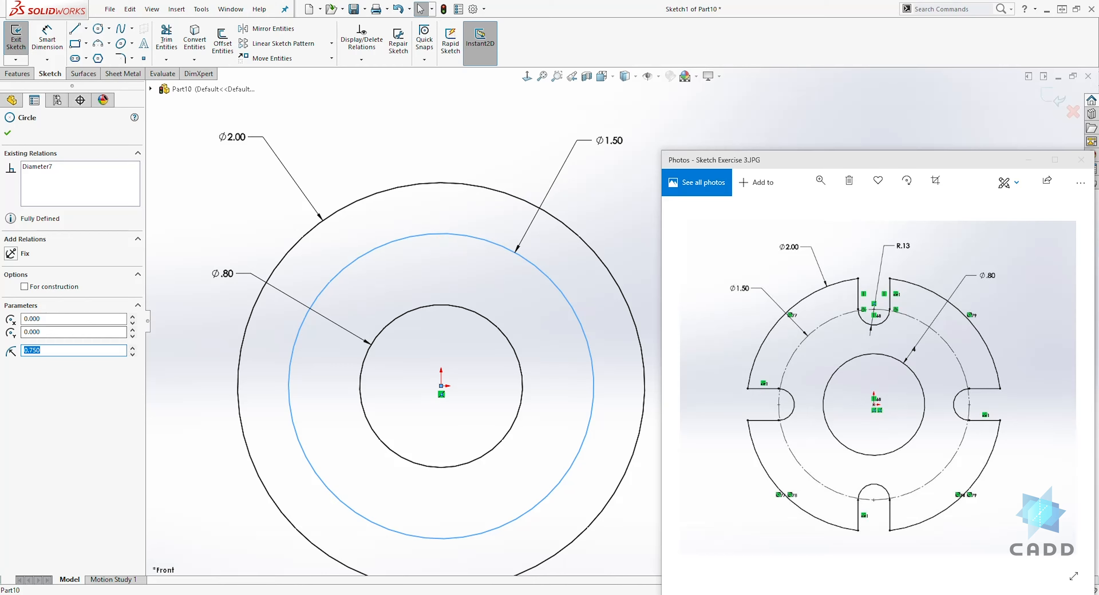
click(25, 286)
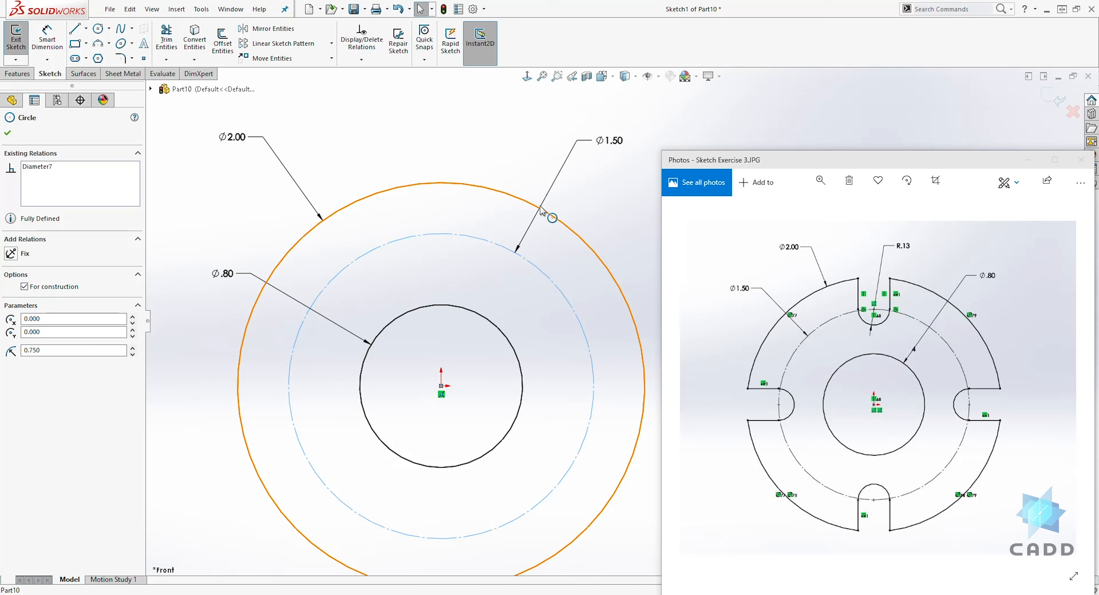
key(Escape)
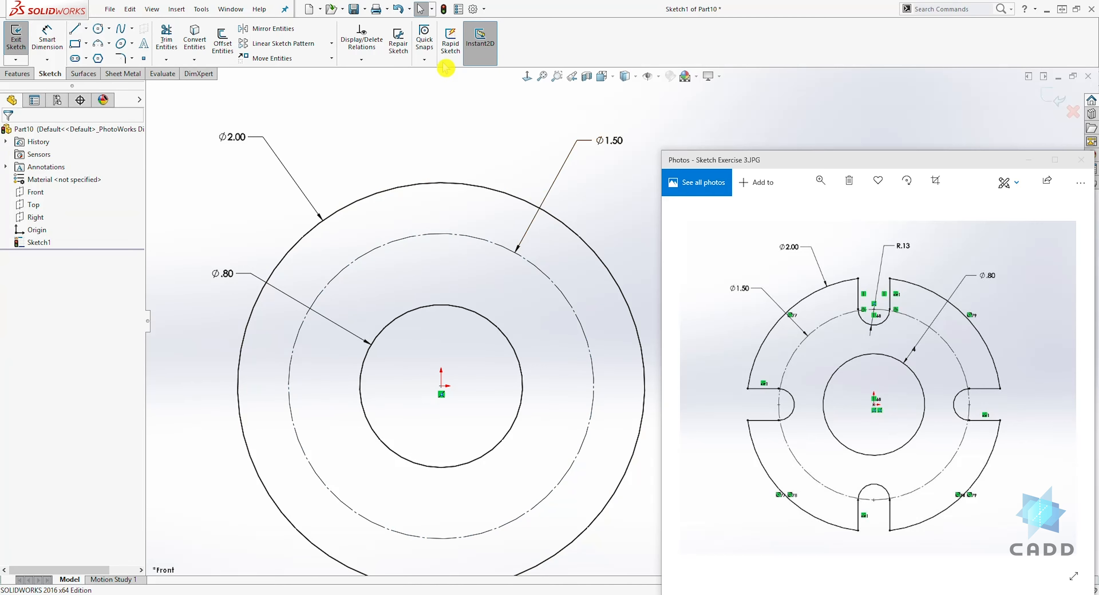
click(86, 60)
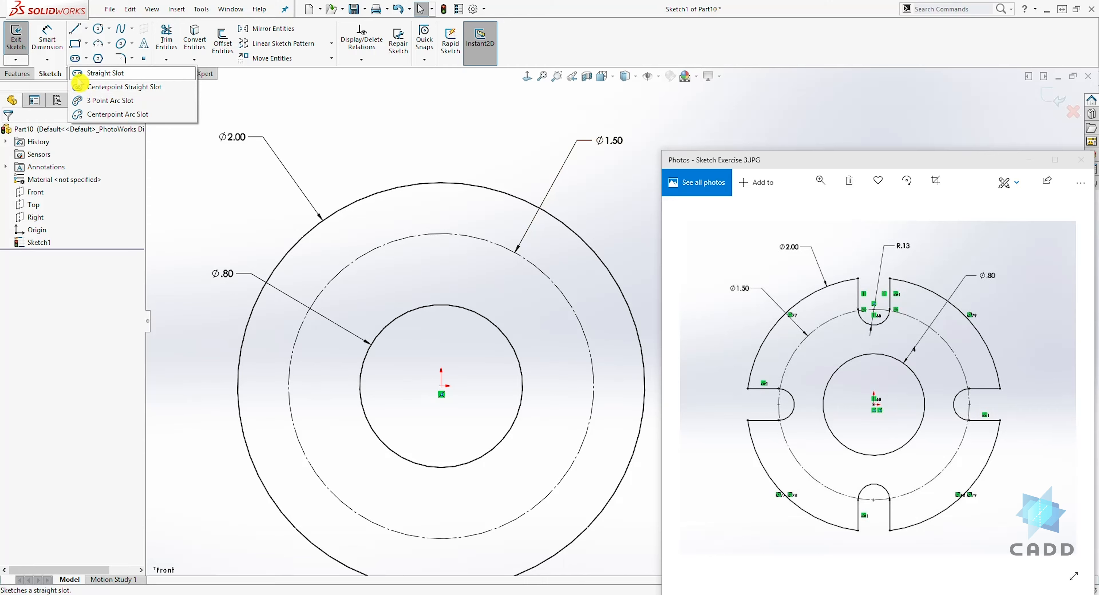
click(79, 73)
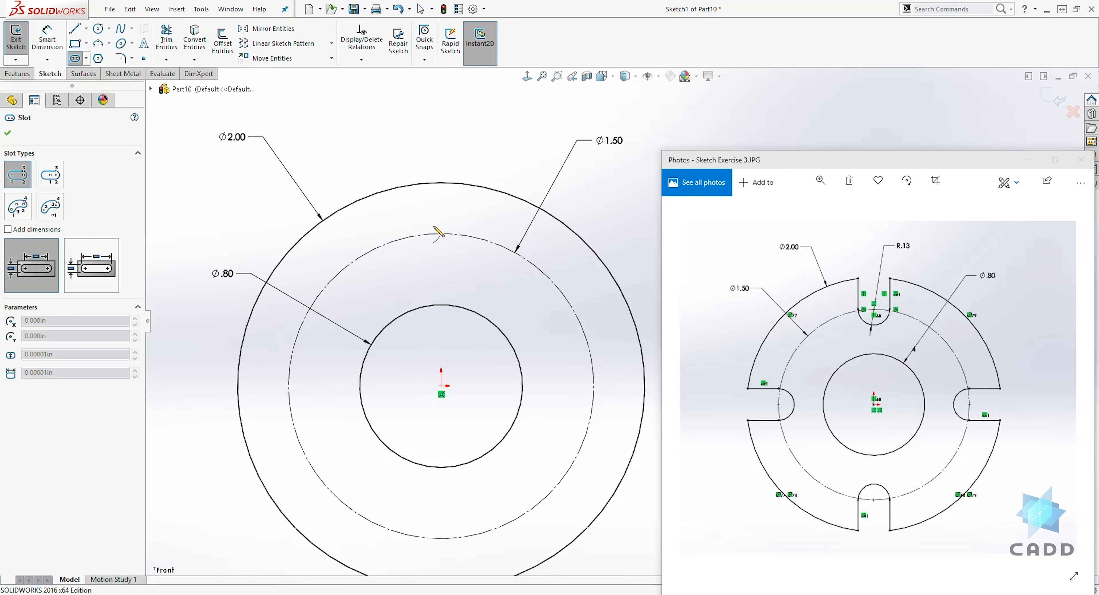
click(86, 58)
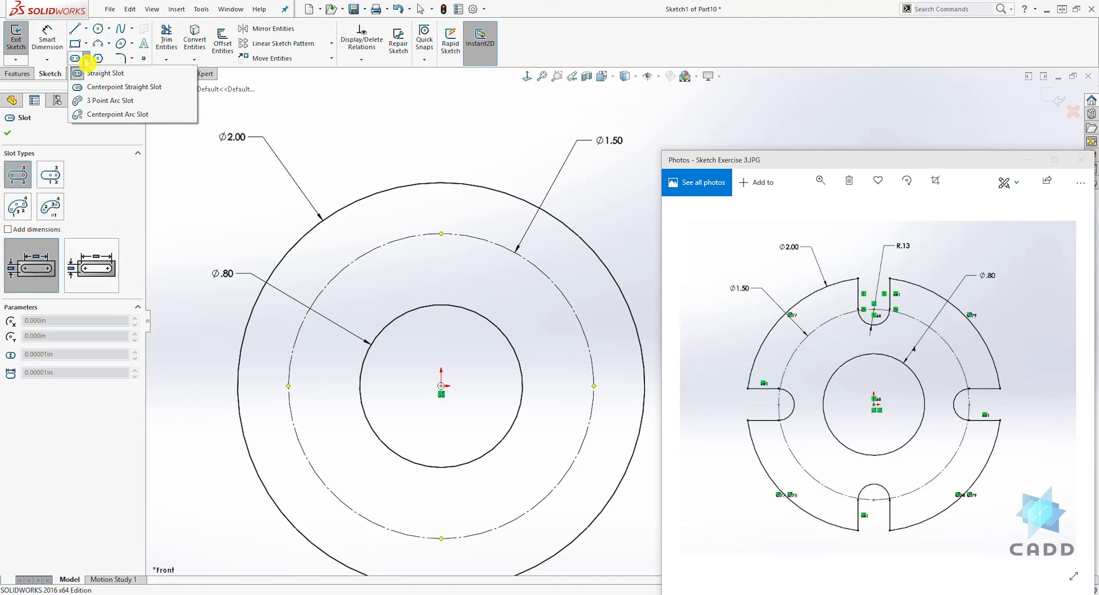
click(95, 73)
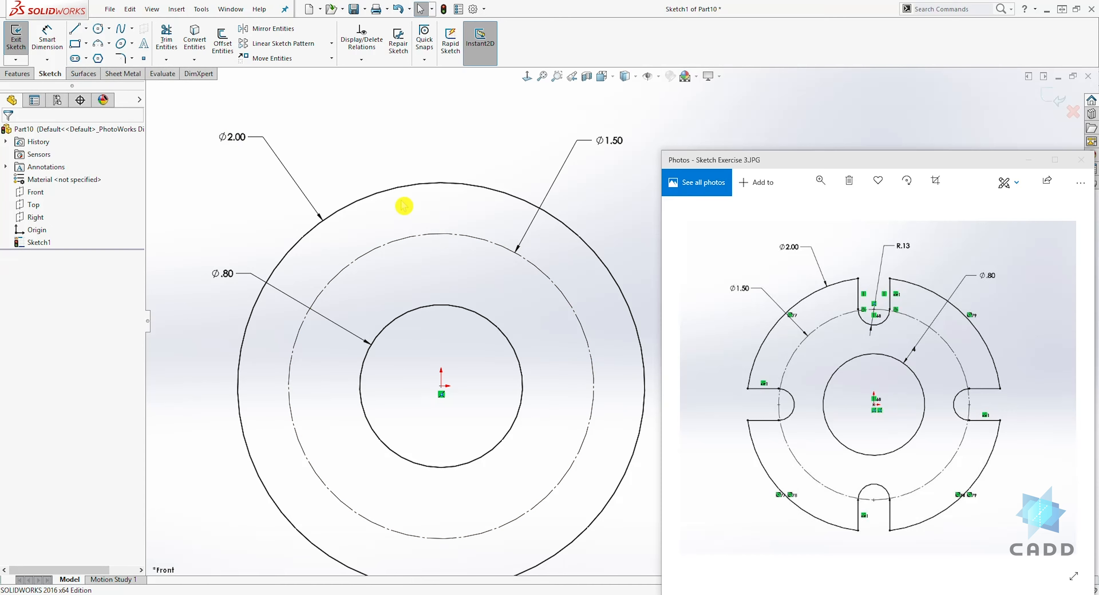
Sketch a vertical straight slot about 0.34 in wide from the top quadrant of the Ø1.50 construction circle up past the outer circle
click(76, 59)
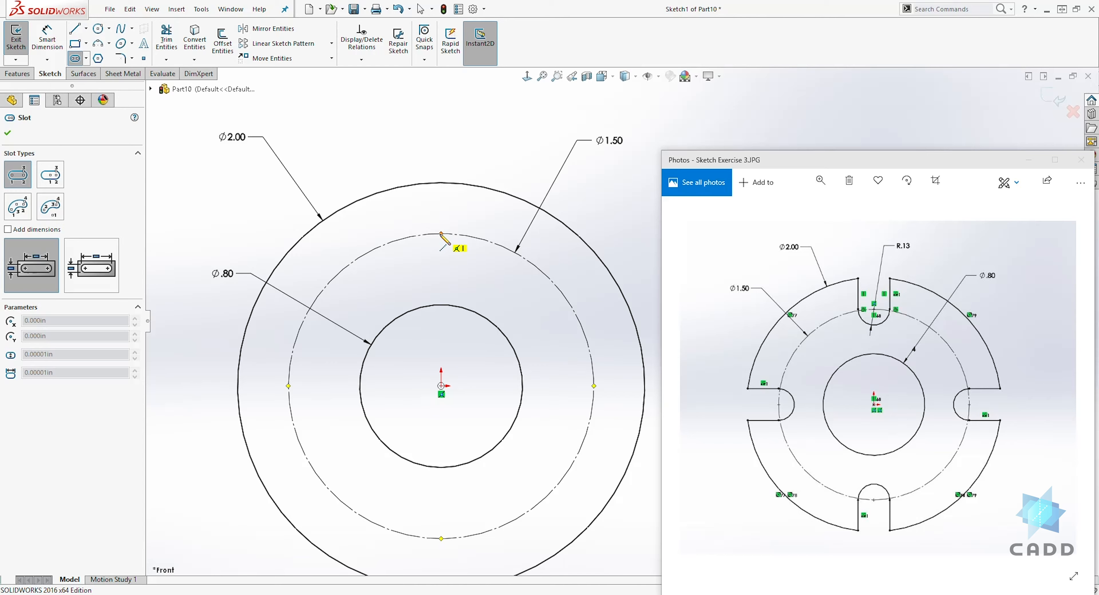
click(442, 233)
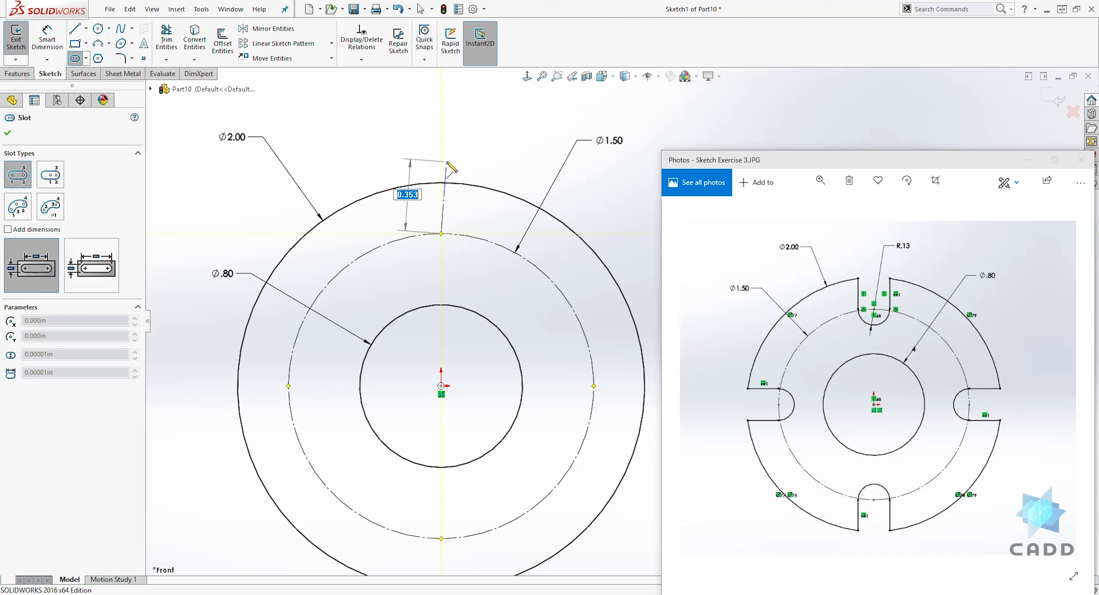
click(441, 139)
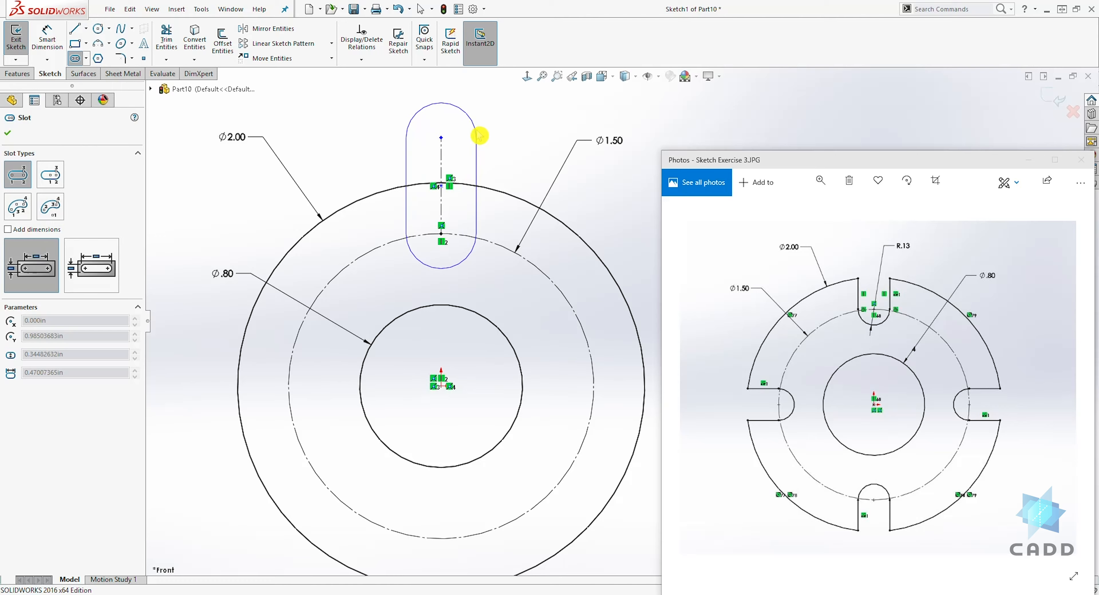
click(456, 267)
key(Escape)
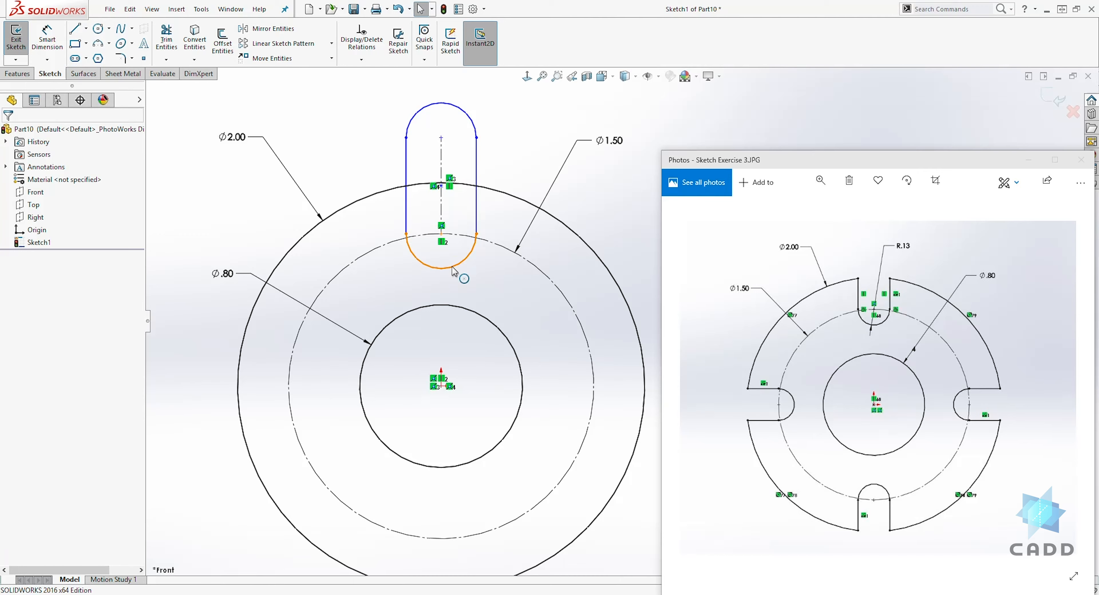
Dimension the slot's lower end arc to a radius of .13 in
click(47, 39)
click(464, 258)
click(504, 288)
text(.13)
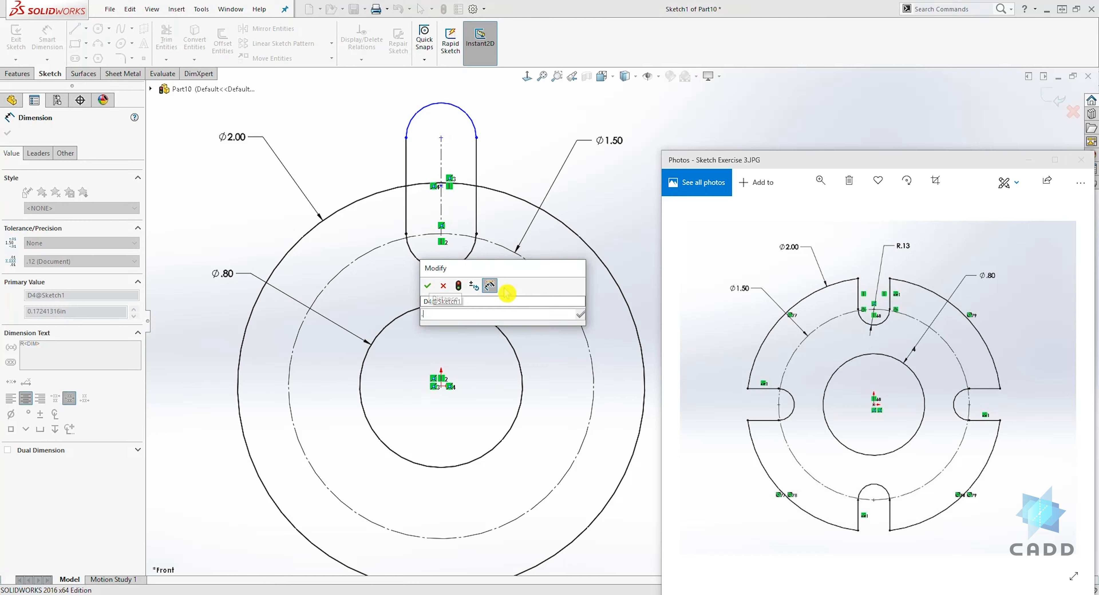
key(Return)
key(Escape)
Trim away the part of the slot that extends above the Ø2.00 circle, accepting the loss of the slot entity
scroll(440, 215, down, 1)
scroll(448, 199, down, 1)
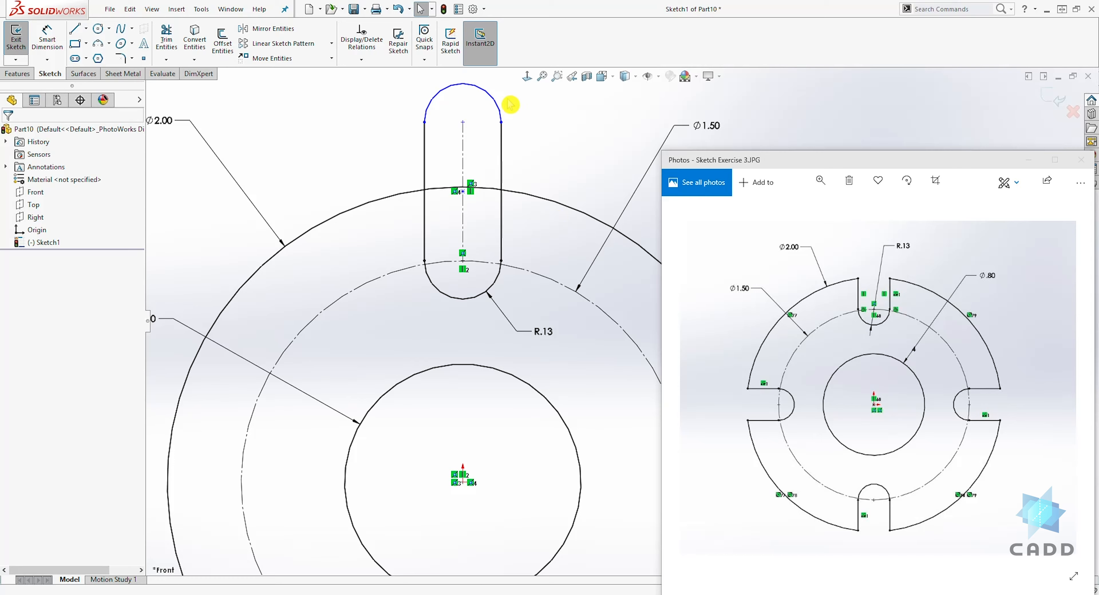
click(166, 42)
click(502, 158)
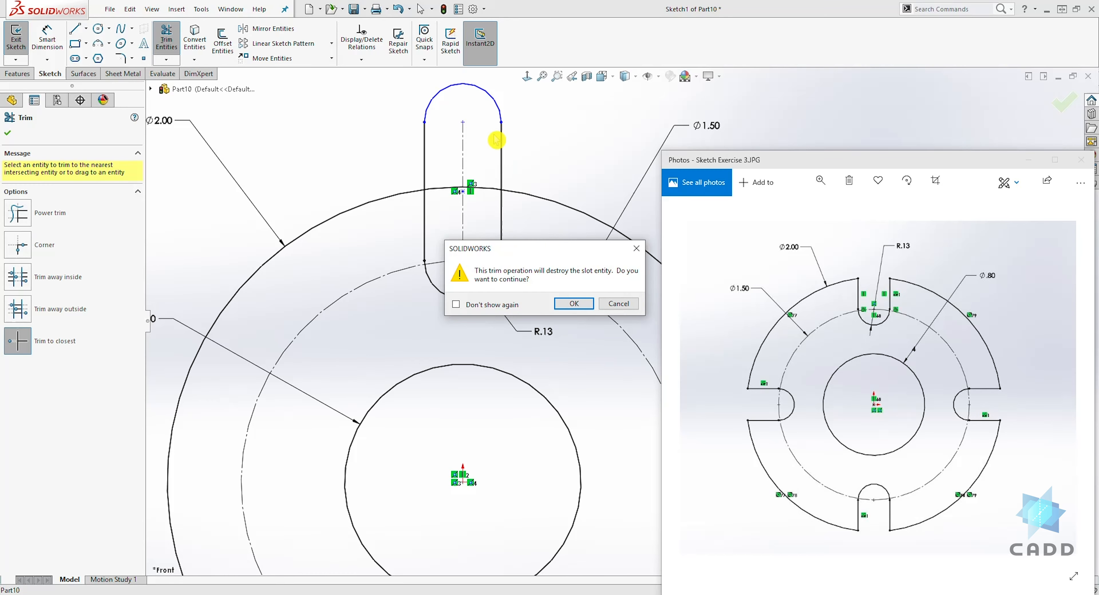
click(572, 301)
click(425, 153)
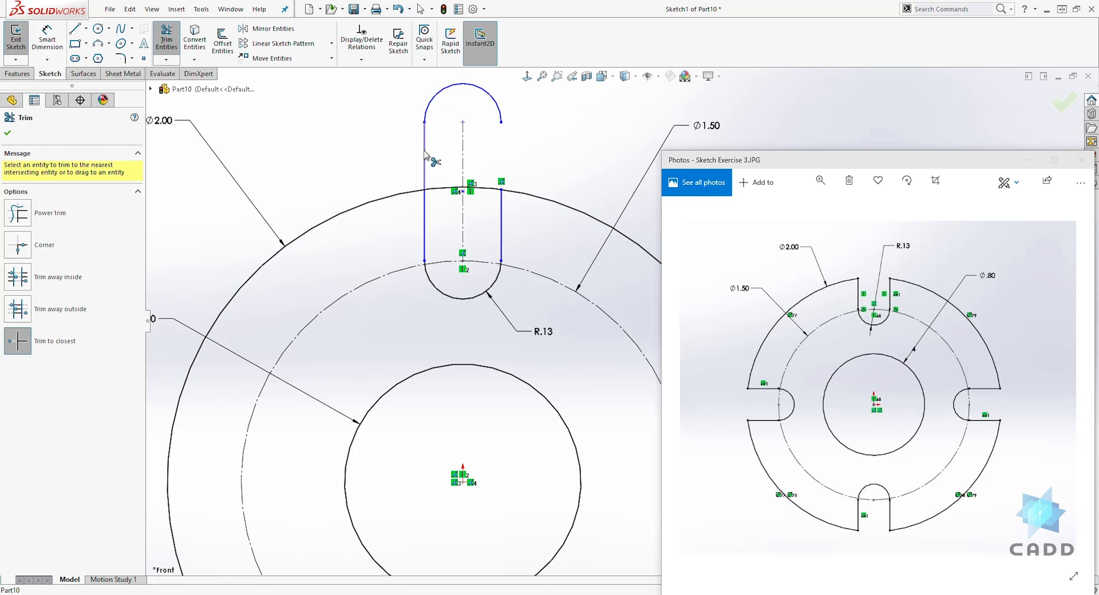
click(508, 116)
key(Escape)
Delete the stray point left above the trimmed slot
scroll(448, 166, down, 1)
drag(486, 167, 445, 123)
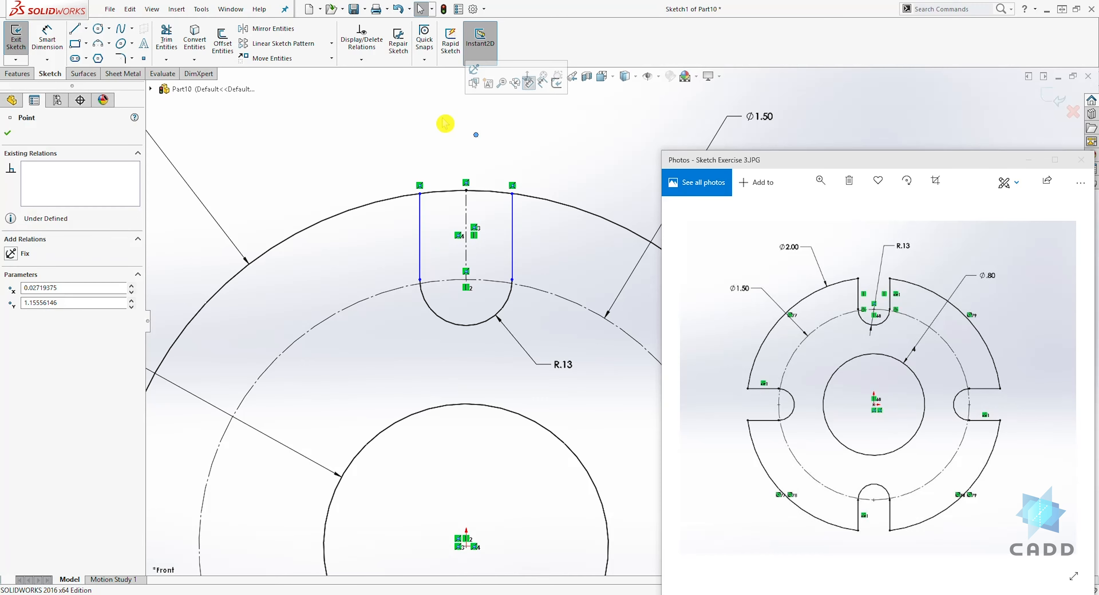
click(442, 117)
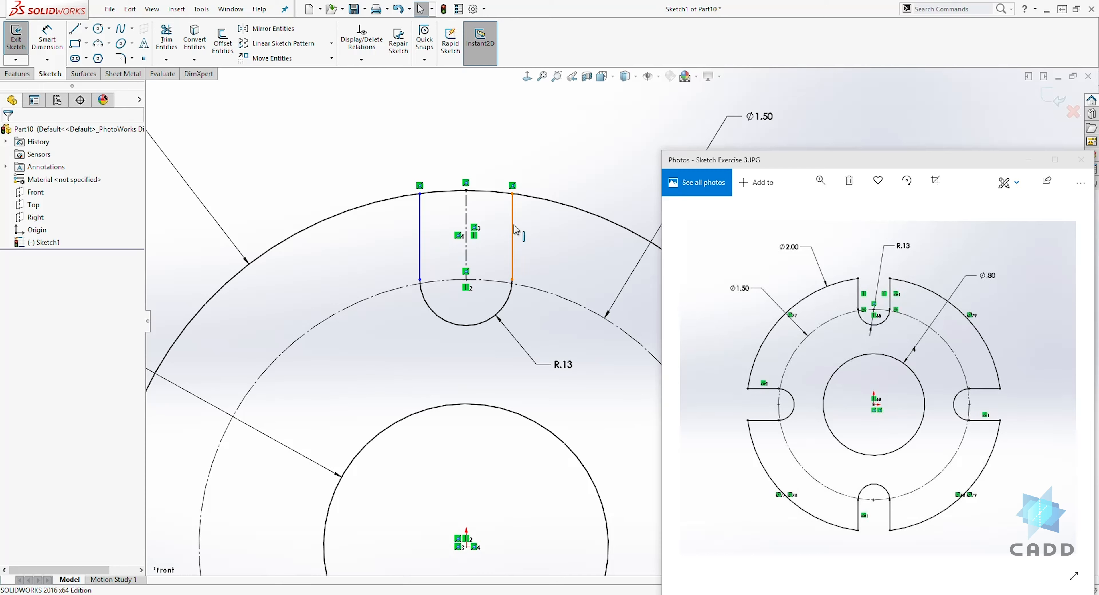
Test how the slot's right side line moves relative to the R.13 arc and check the arc's relations
mouse_move(507, 234)
mouse_down()
mouse_move(498, 226)
mouse_move(519, 230)
mouse_move(507, 215)
mouse_move(512, 250)
mouse_up()
click(507, 231)
click(511, 277)
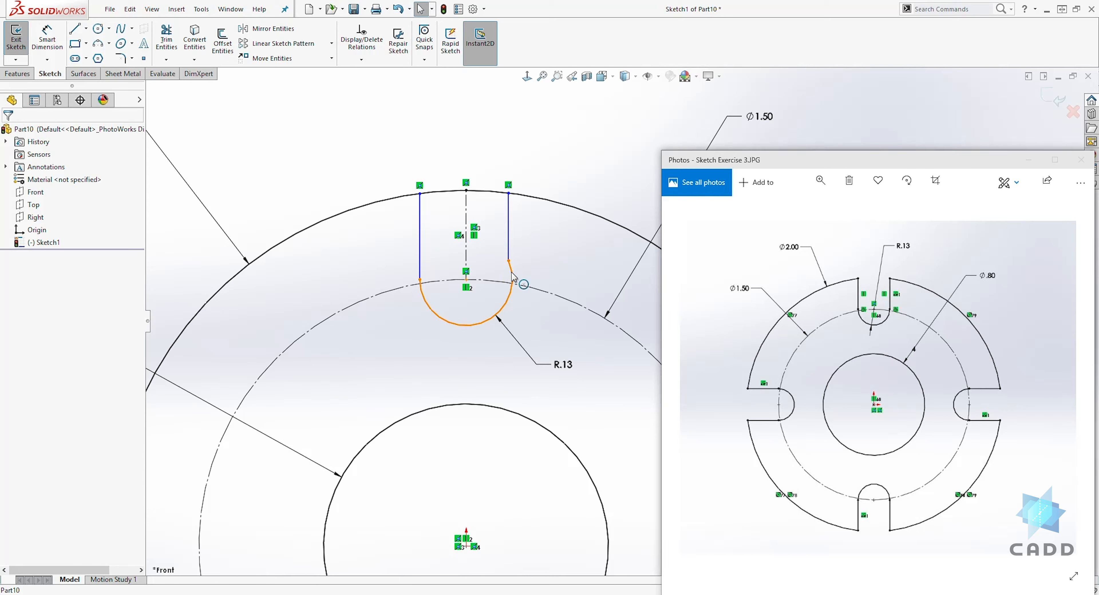
click(512, 271)
mouse_move(512, 256)
mouse_down()
mouse_move(511, 241)
mouse_move(512, 251)
mouse_up()
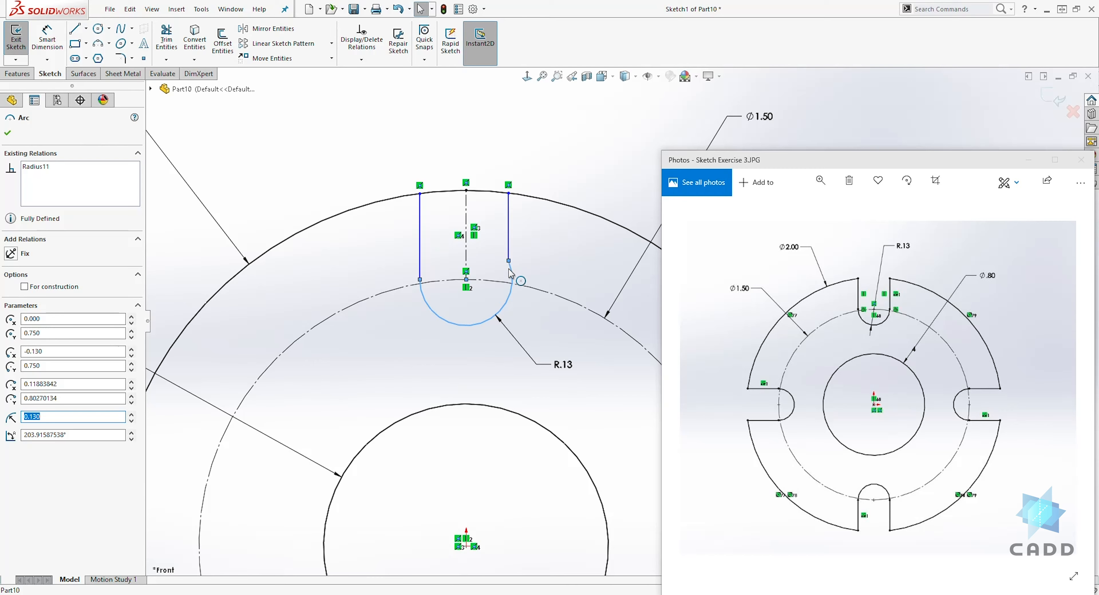
click(522, 255)
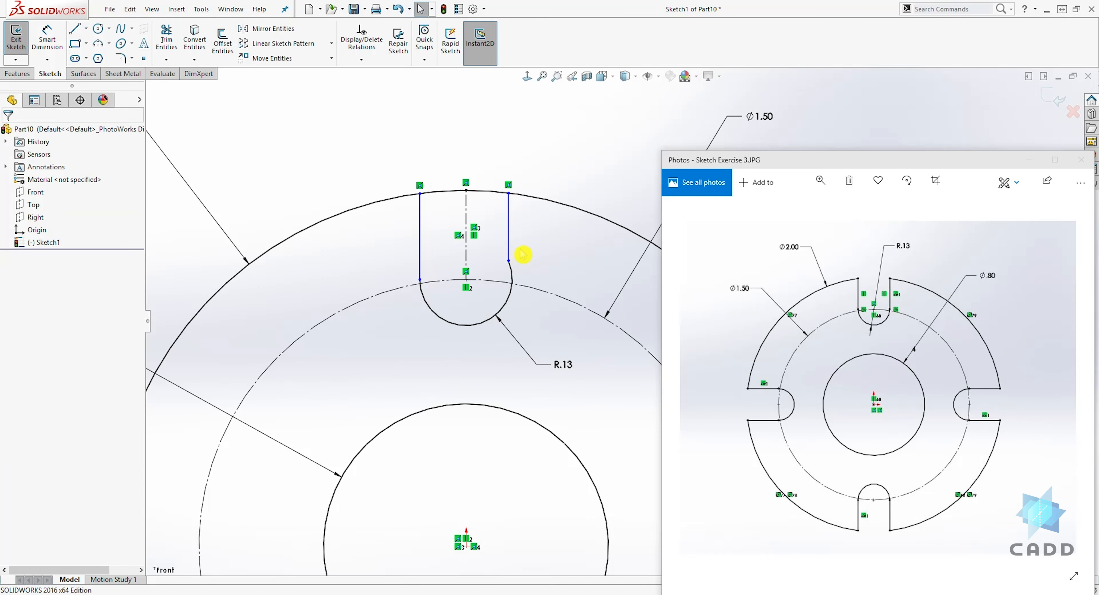
Add tangent relations between the R.13 arc and both the right and left side lines of the slot
click(508, 237)
ctrl+click(512, 284)
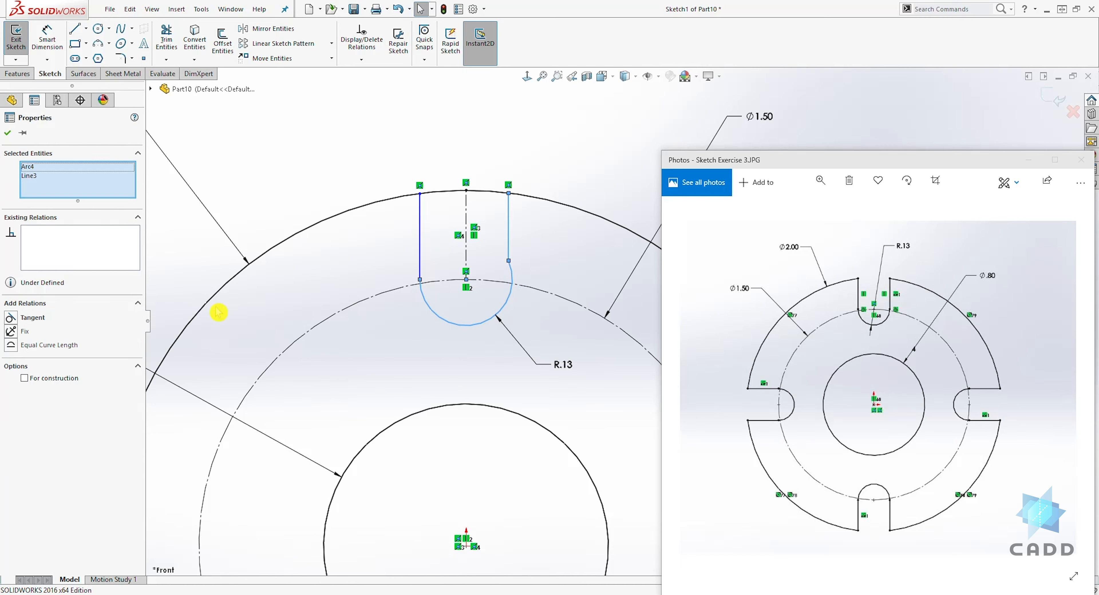
click(11, 317)
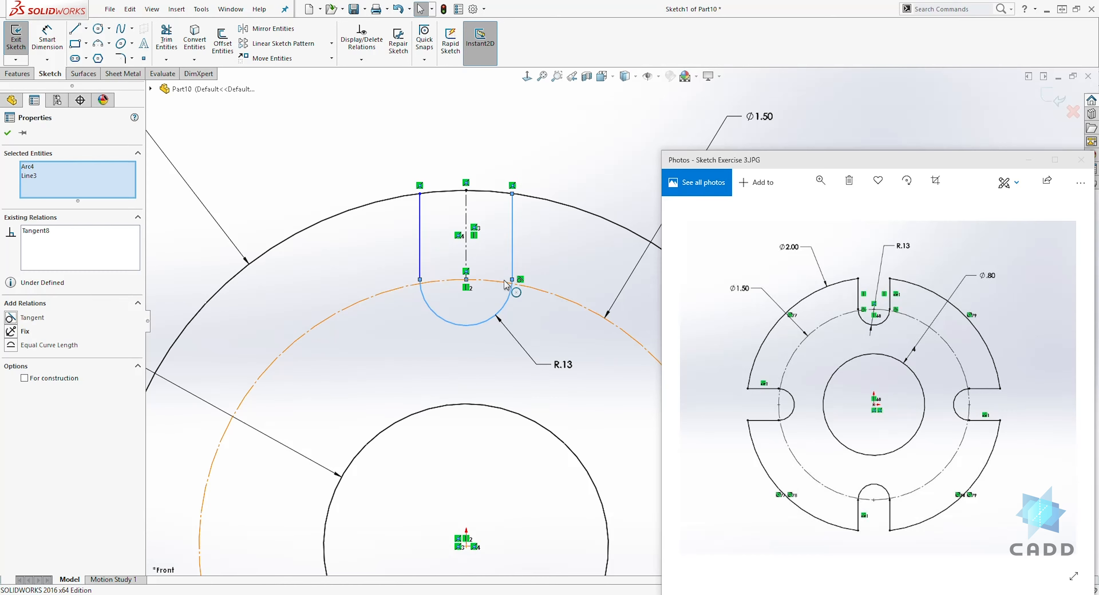
click(445, 285)
click(420, 250)
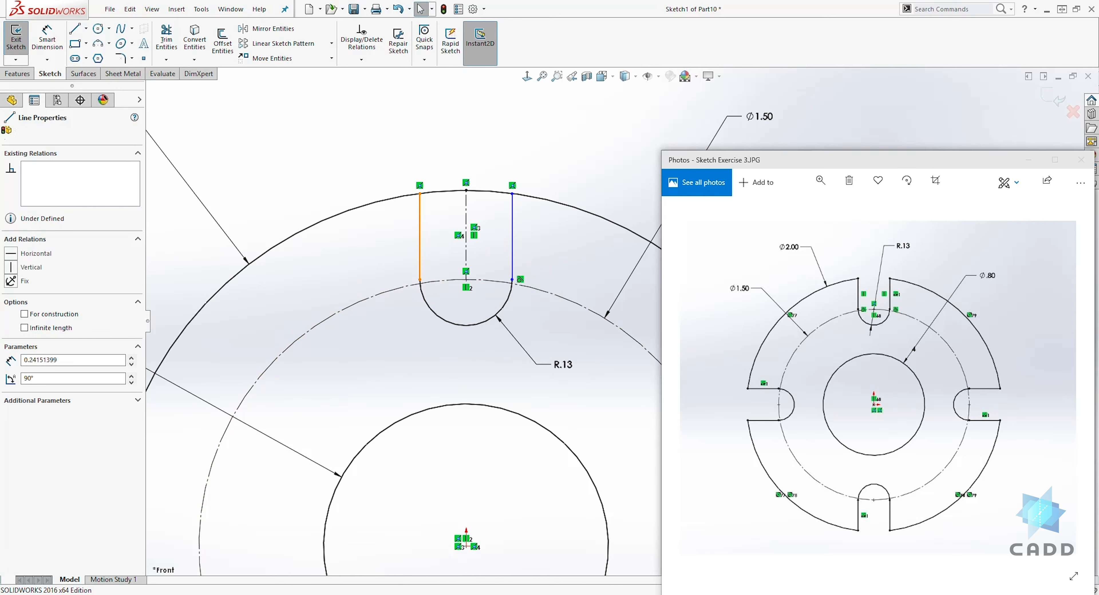
ctrl+click(421, 304)
click(11, 318)
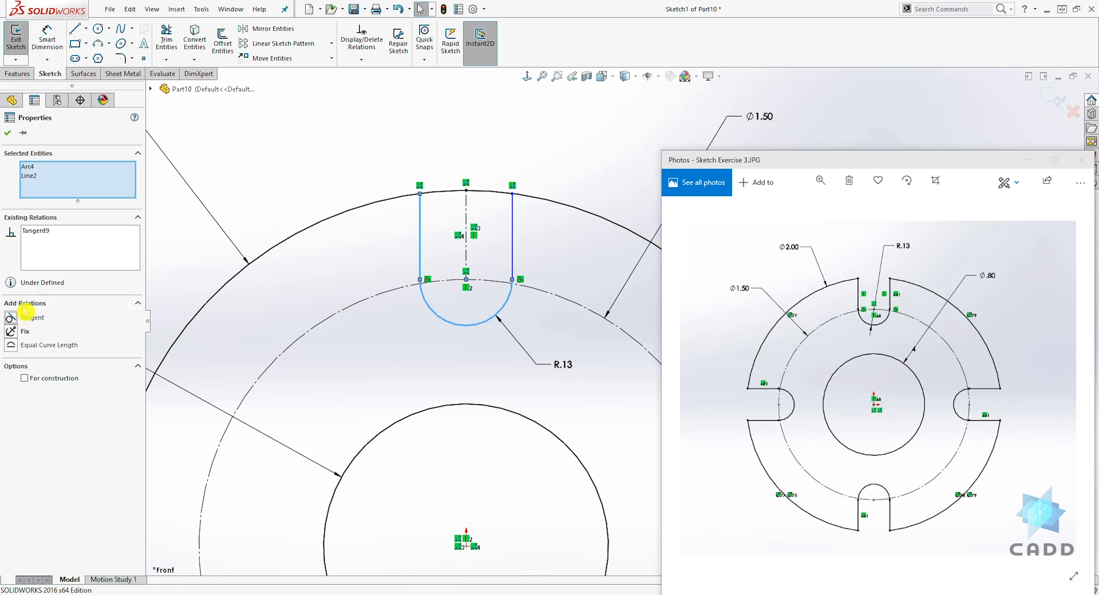
click(466, 265)
Test how the top endpoint of the slot's right side line moves, and make both slot side lines vertical
mouse_move(512, 194)
mouse_down()
mouse_move(499, 193)
mouse_move(510, 184)
mouse_move(506, 156)
mouse_move(528, 156)
mouse_move(504, 140)
mouse_move(513, 140)
mouse_move(519, 213)
mouse_up()
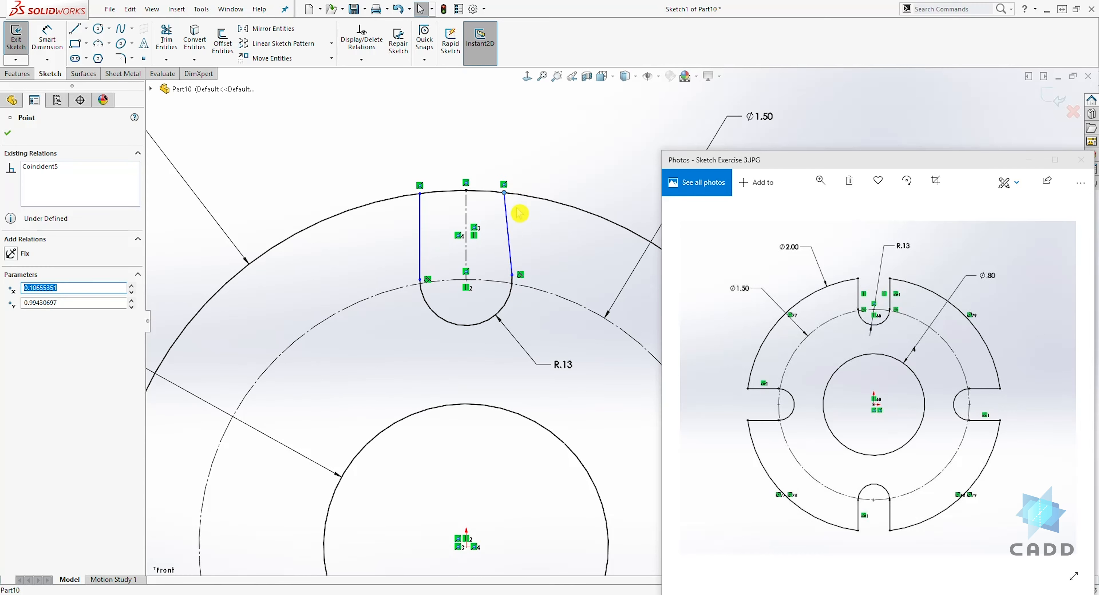
click(508, 228)
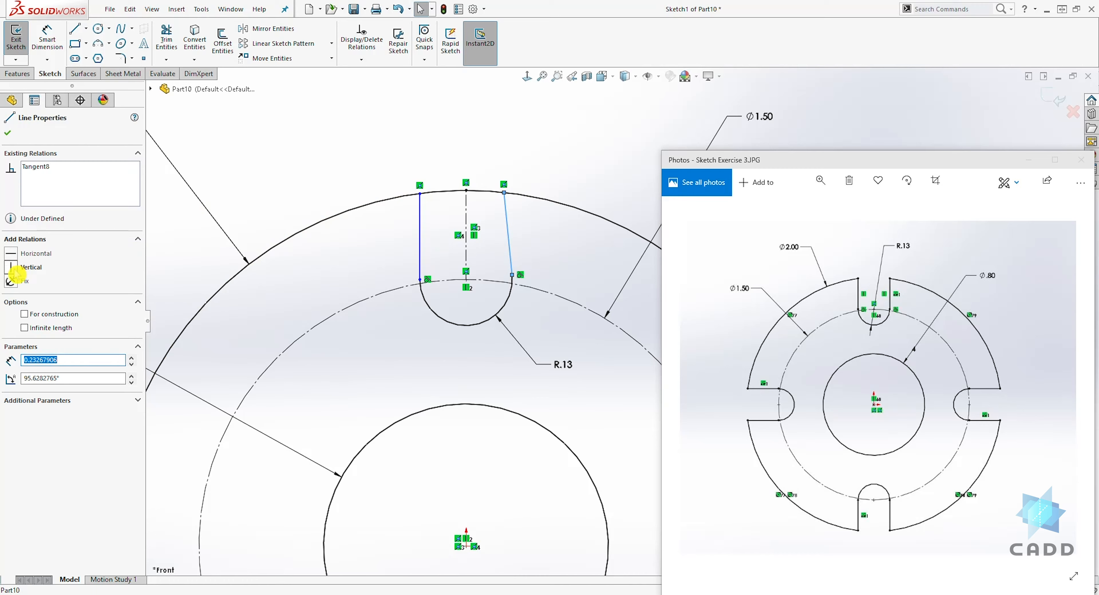
click(30, 267)
key(Escape)
scroll(599, 363, up, 6)
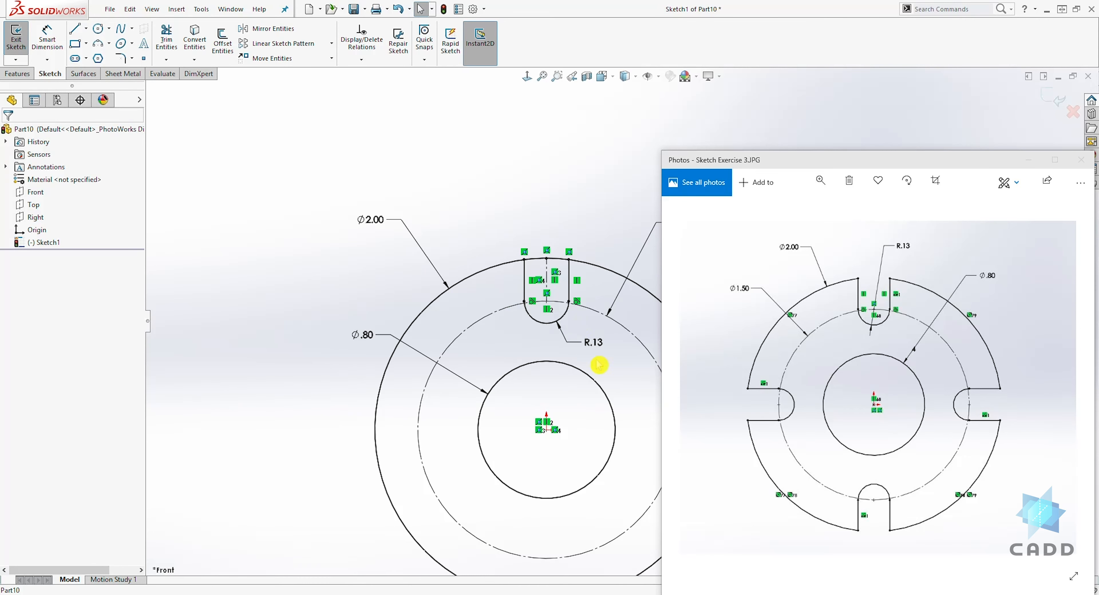
scroll(653, 354, down, 5)
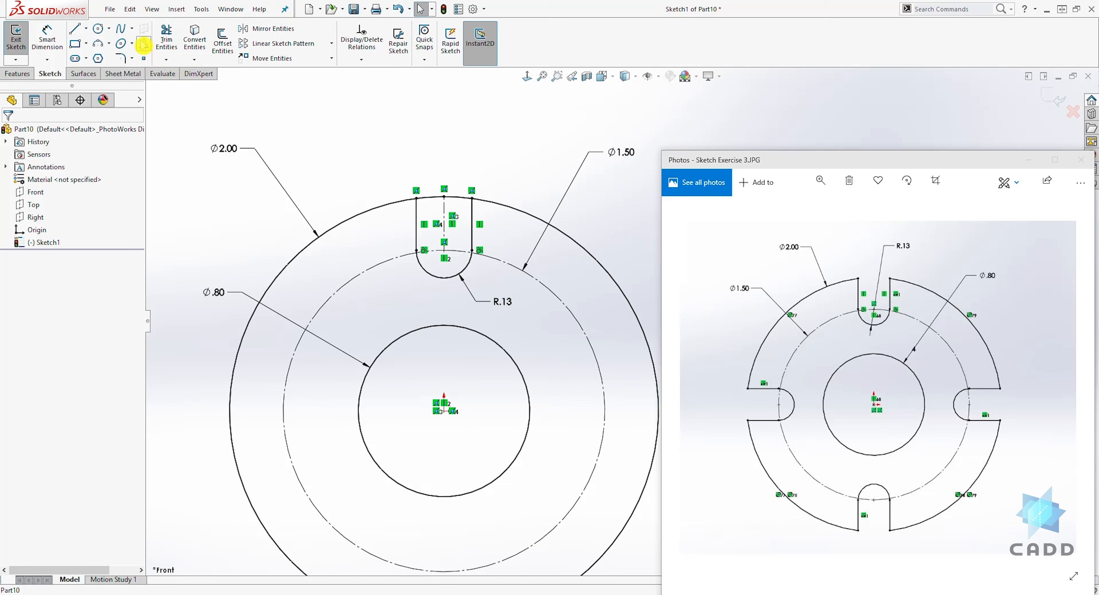
Trim away the Ø2.00 circle segment across the slot opening and the vertical centerline inside the slot
click(161, 43)
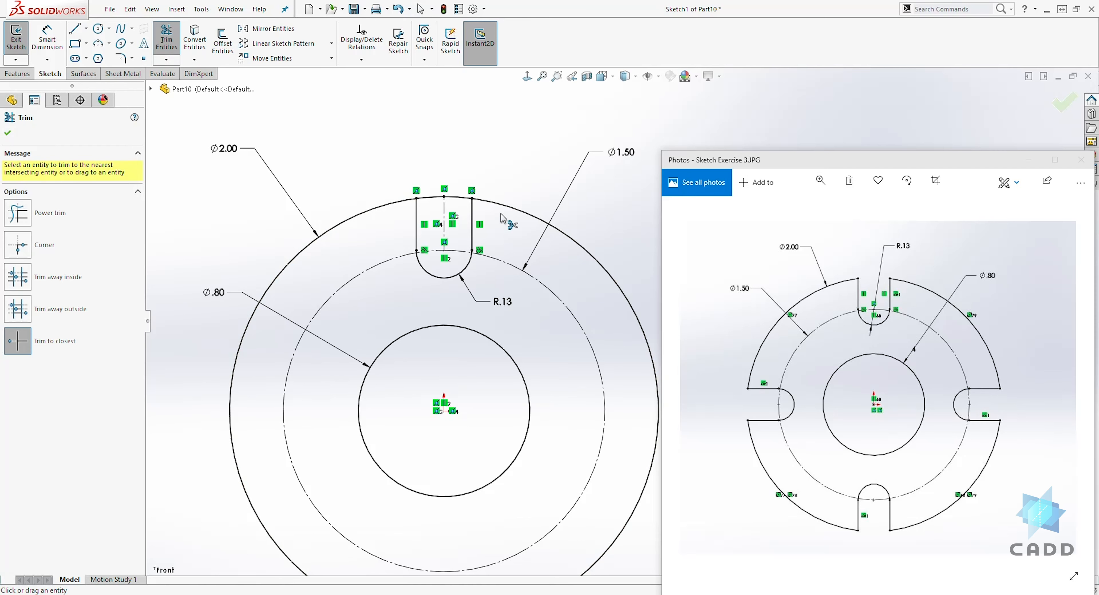
click(436, 198)
click(445, 213)
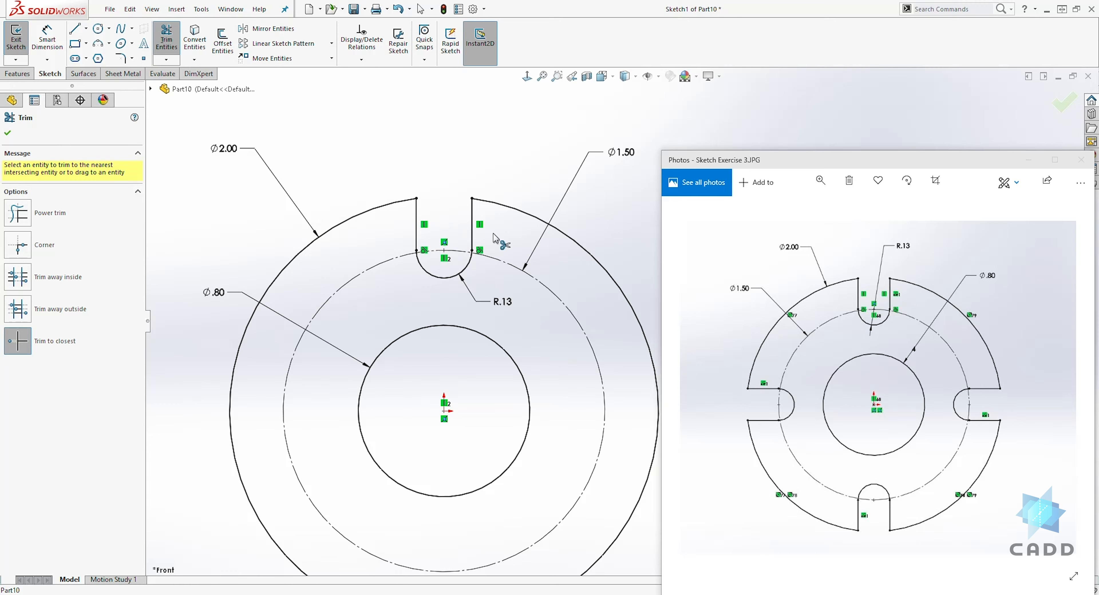
key(Escape)
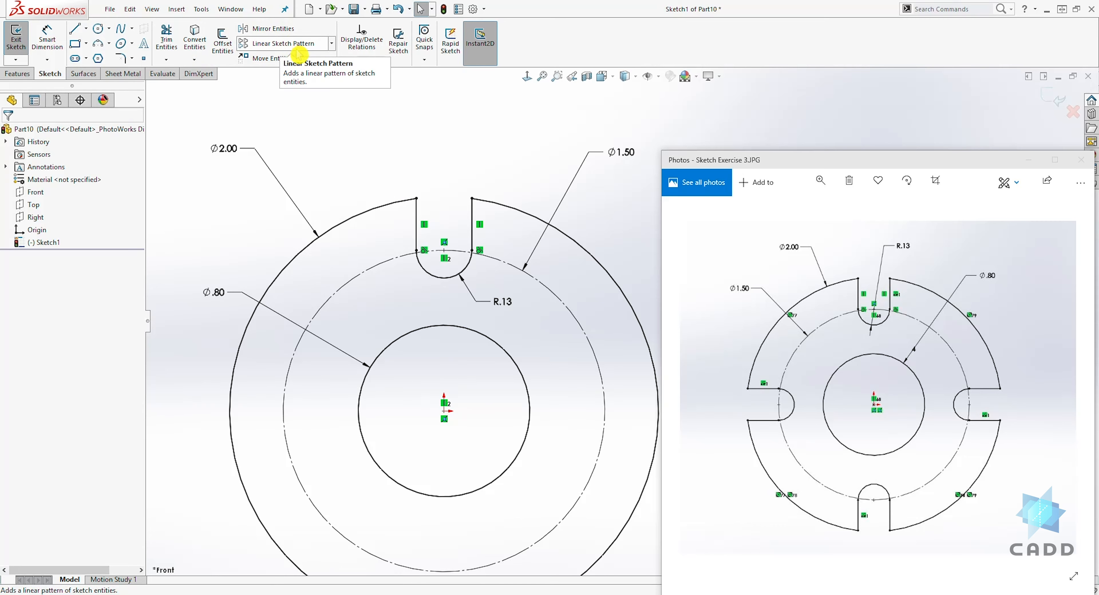
Circular-pattern the slot's two side lines and R.13 arc around the origin with 4 equally spaced instances over 360 degrees
click(331, 46)
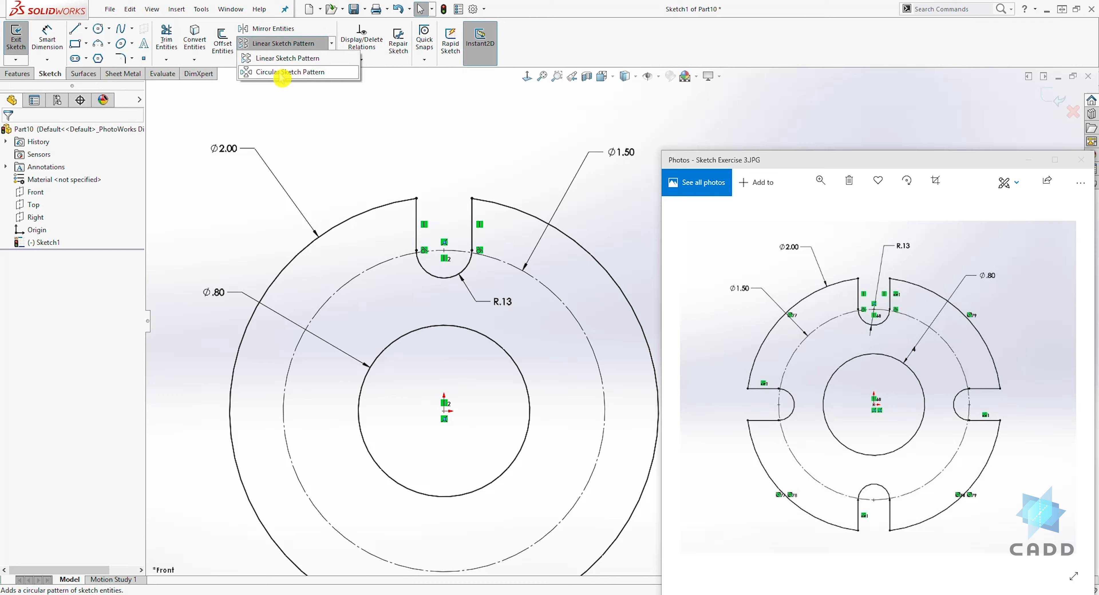
click(282, 73)
click(74, 167)
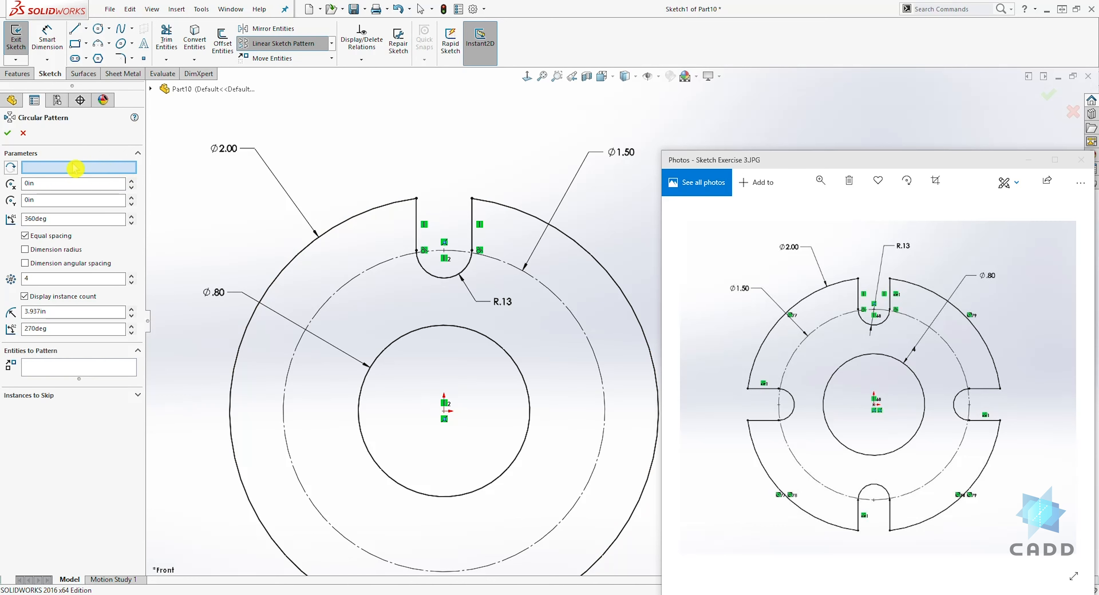
click(42, 173)
click(445, 412)
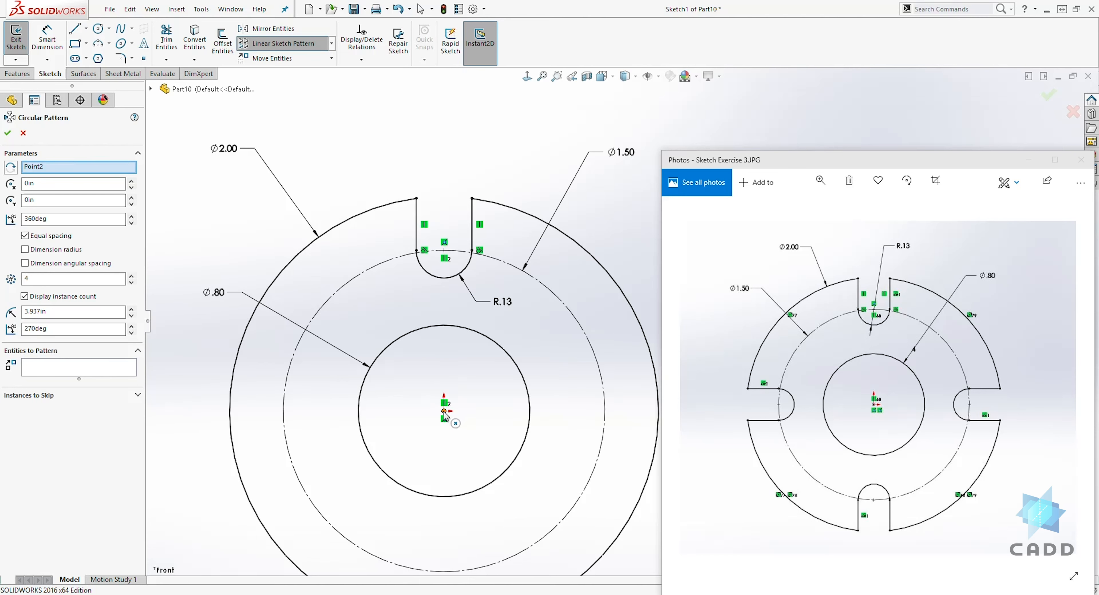
click(78, 371)
click(417, 224)
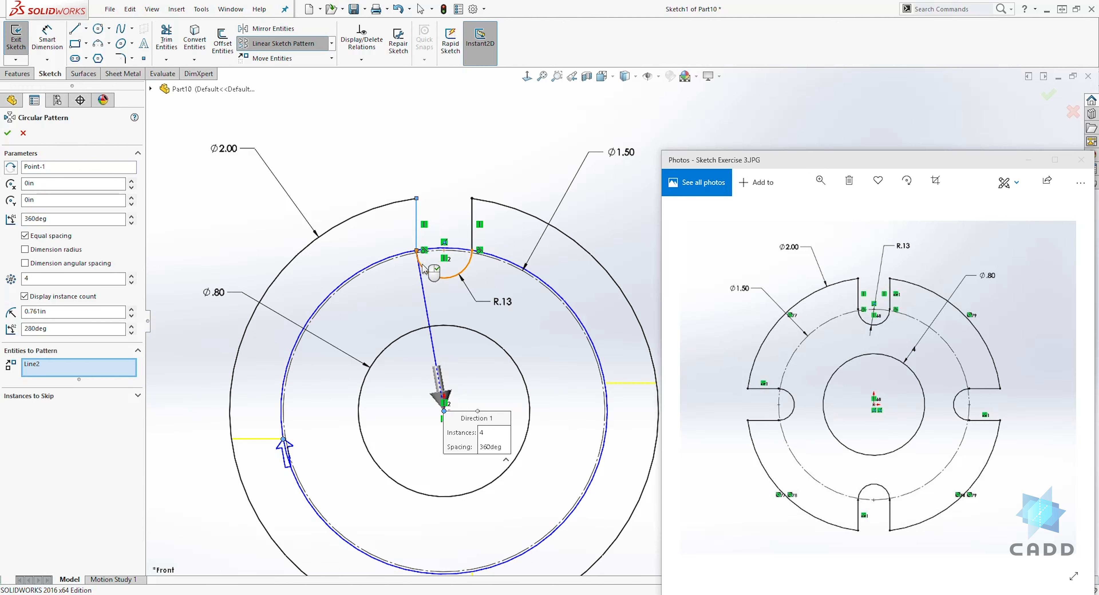
click(433, 275)
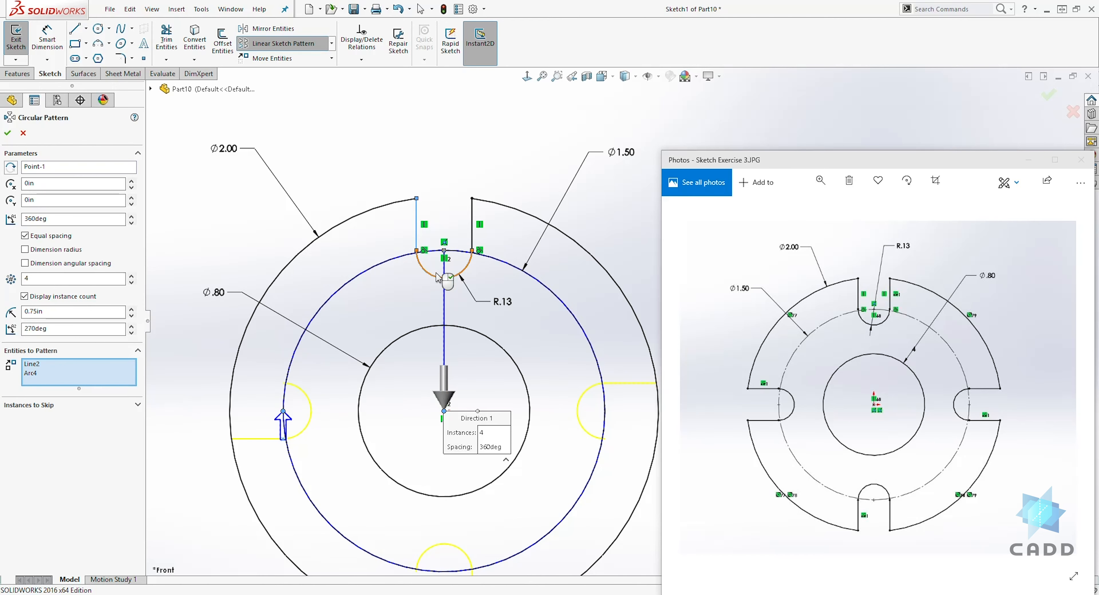
click(474, 234)
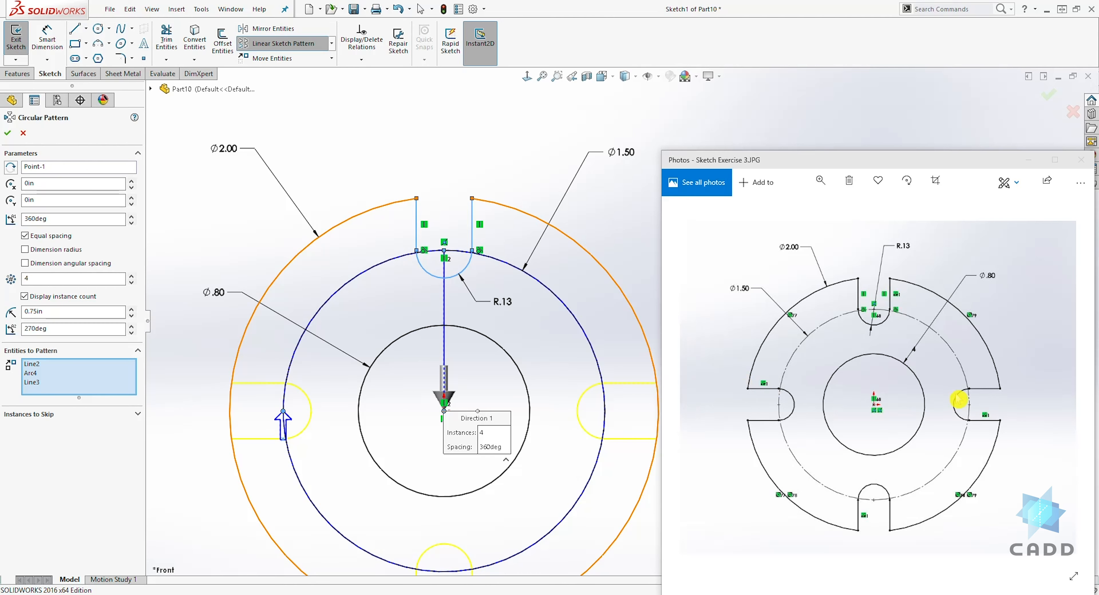
click(38, 281)
click(7, 133)
scroll(427, 298, up, 4)
scroll(405, 448, down, 3)
Trim away the Ø2.00 circle segments that close off the right, left and bottom patterned slots
click(571, 310)
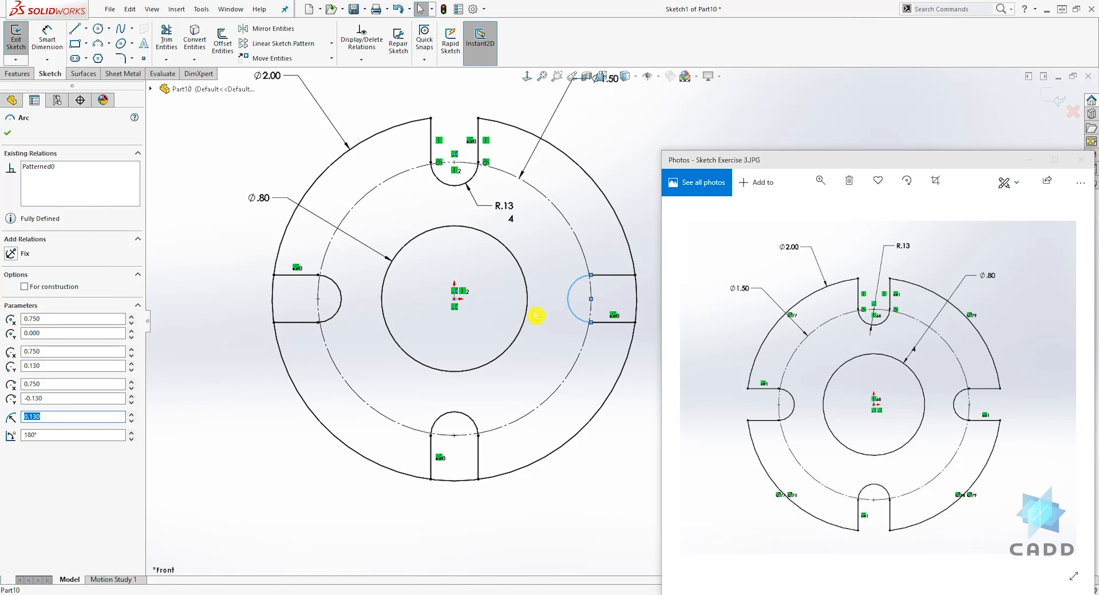
click(612, 295)
scroll(597, 371, up, 3)
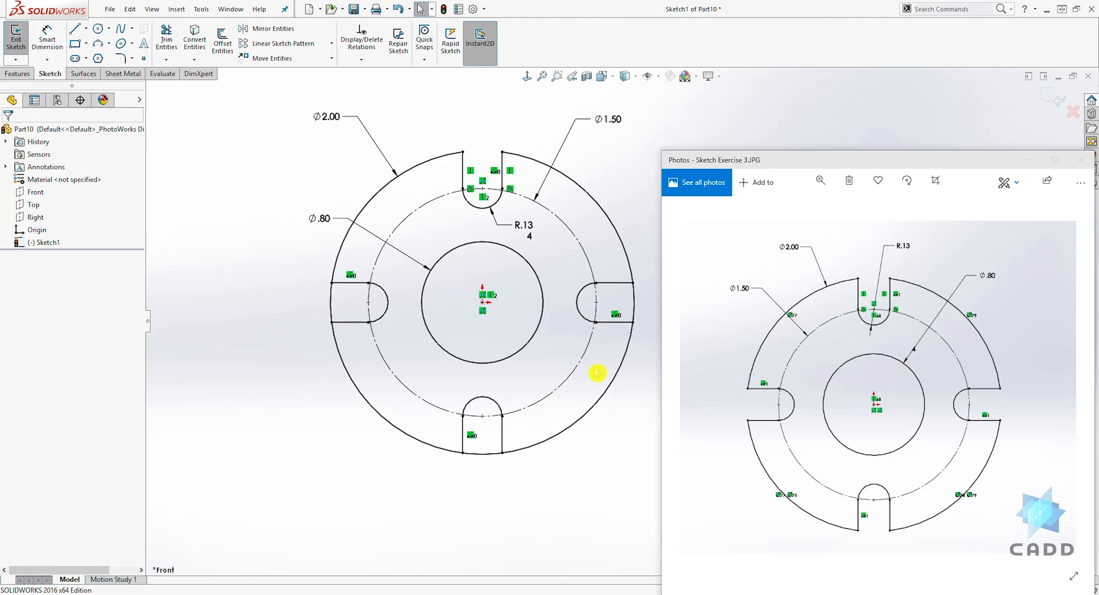
scroll(645, 218, down, 2)
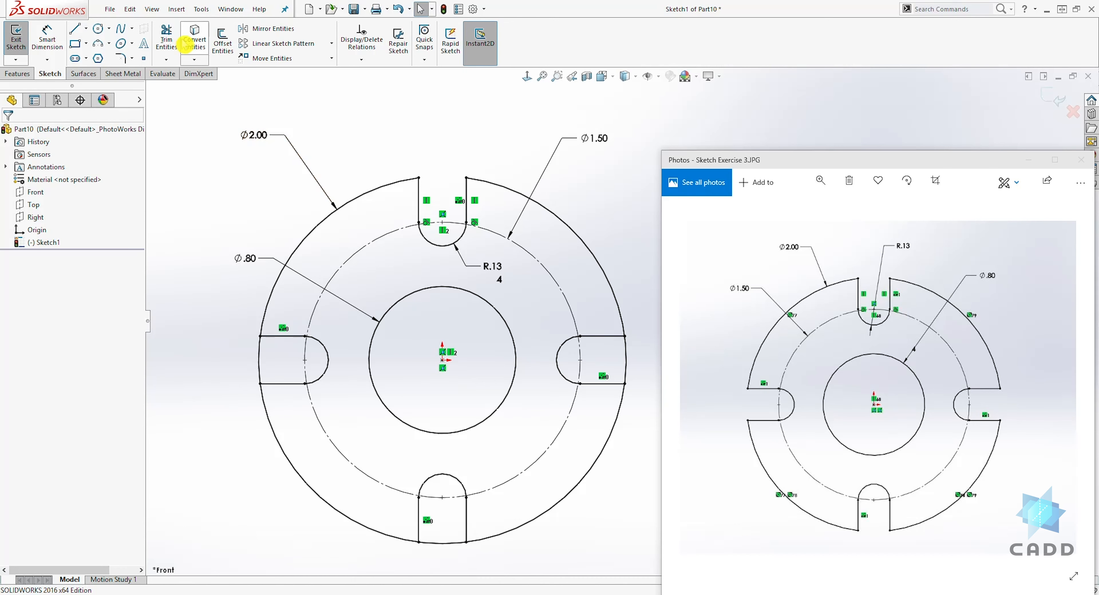
click(169, 42)
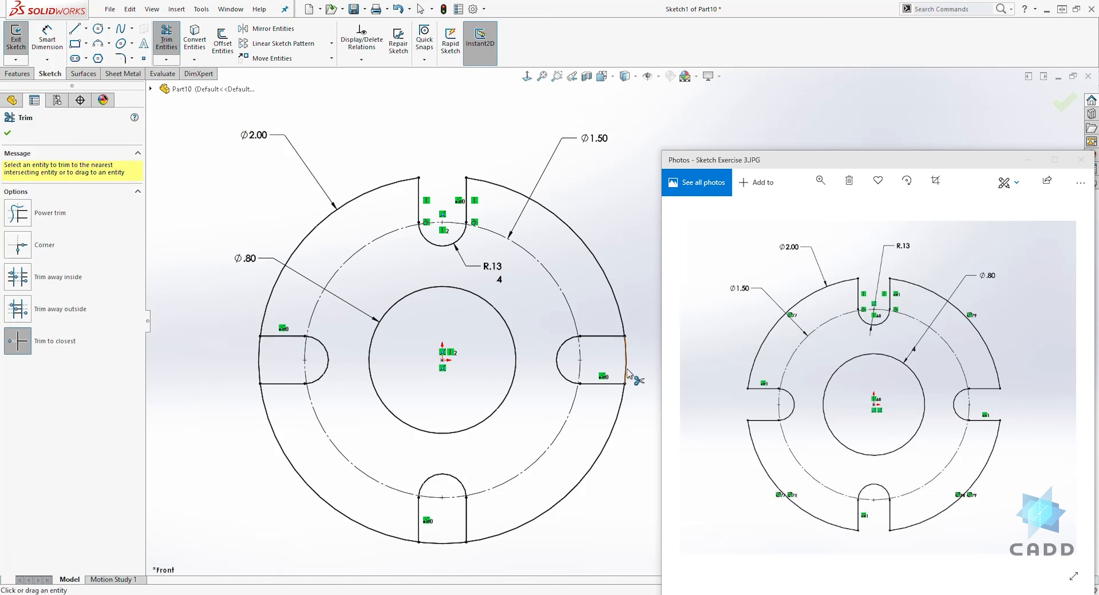
click(261, 356)
click(446, 546)
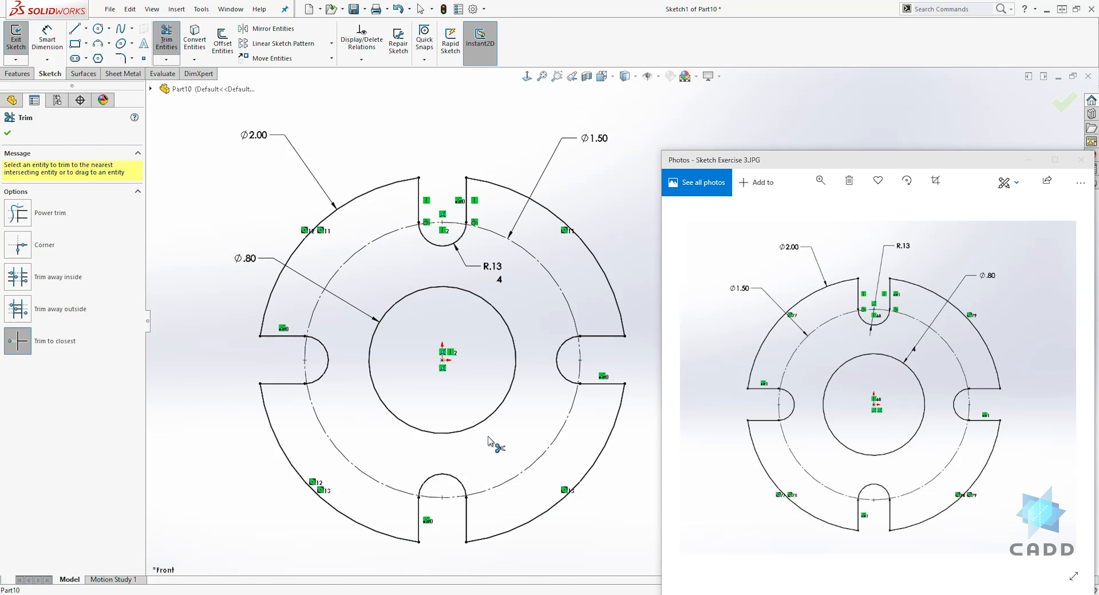
scroll(611, 358, up, 3)
scroll(627, 350, down, 2)
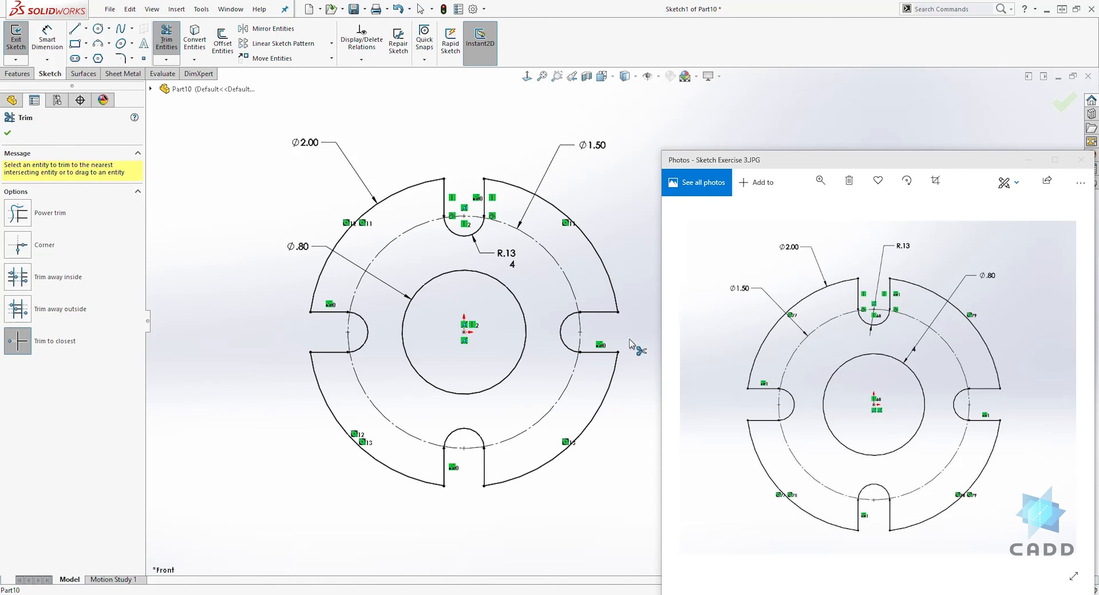
scroll(622, 308, up, 1)
scroll(621, 307, down, 1)
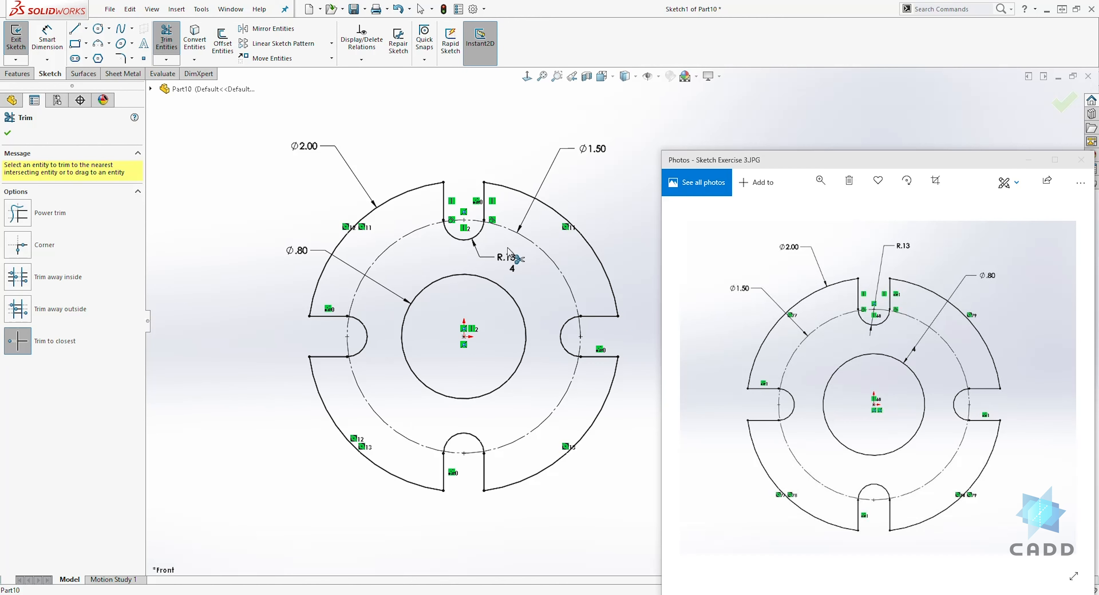
click(7, 132)
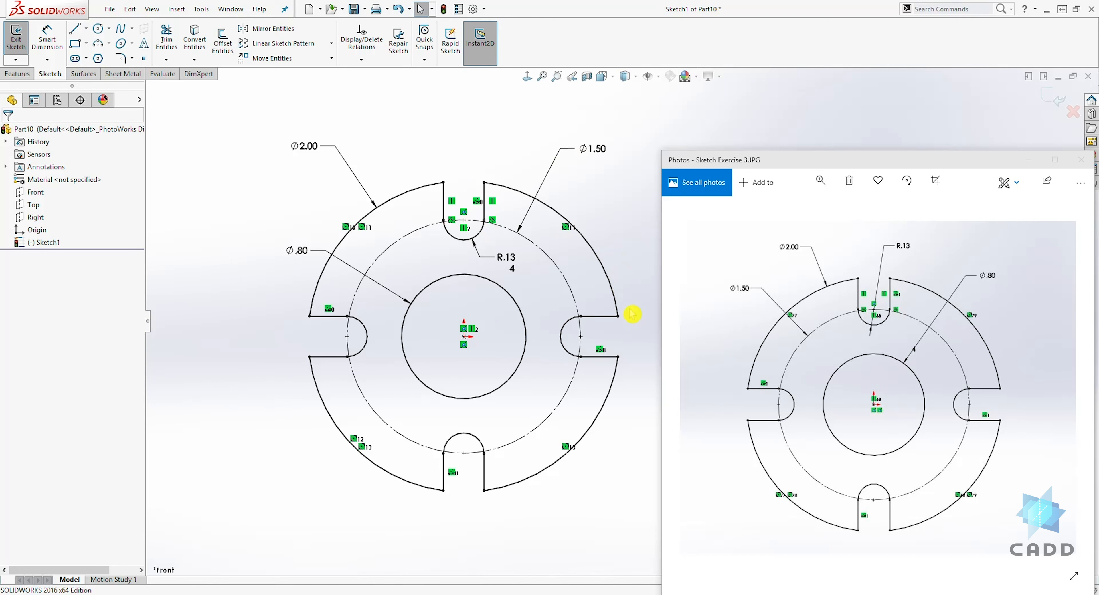
scroll(629, 277, down, 1)
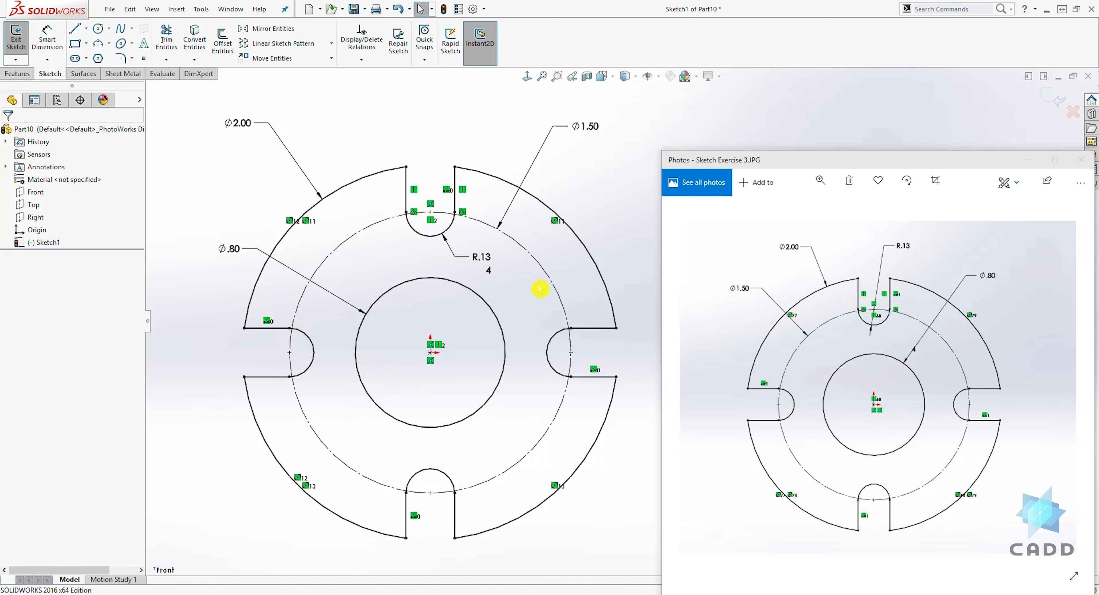
Bring up the Sketch Exercise 4 reference image and create a new part
click(1078, 373)
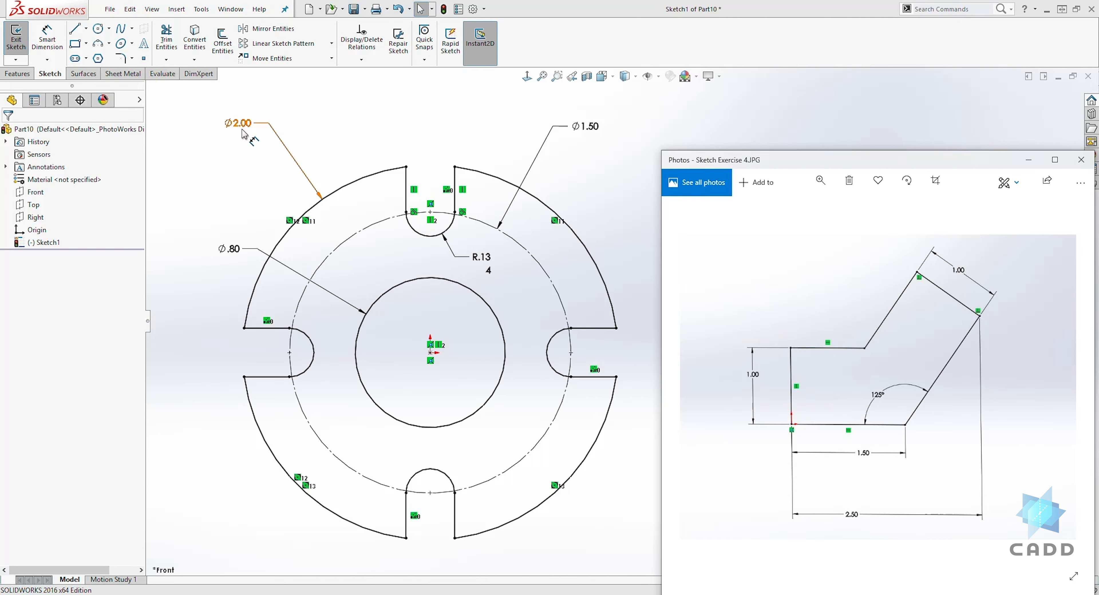
click(310, 10)
click(542, 403)
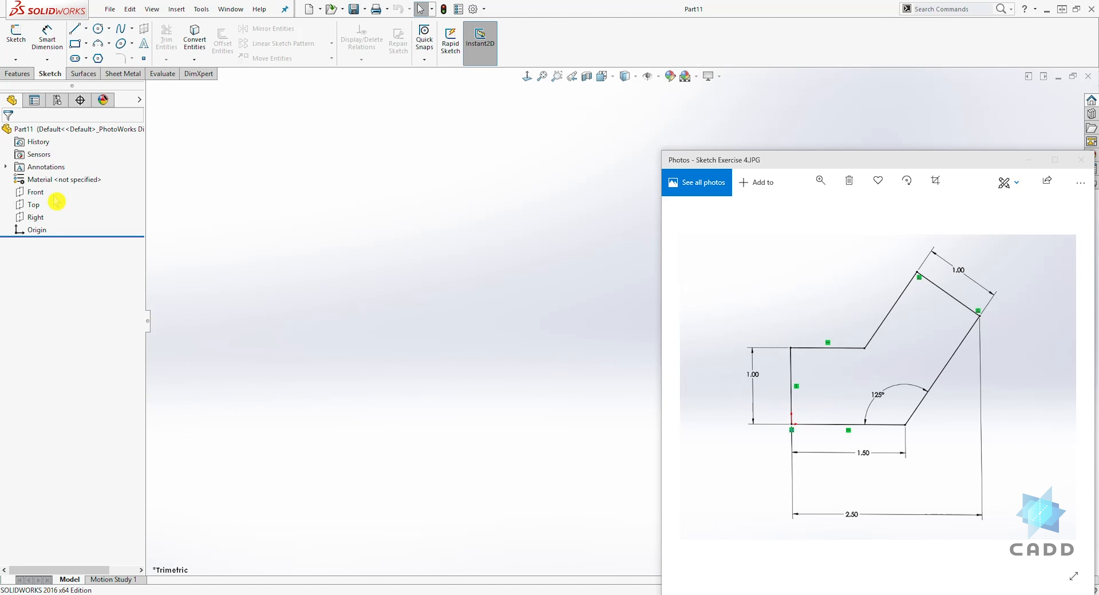
Open a new sketch on the Front plane of the new part
click(36, 194)
click(16, 37)
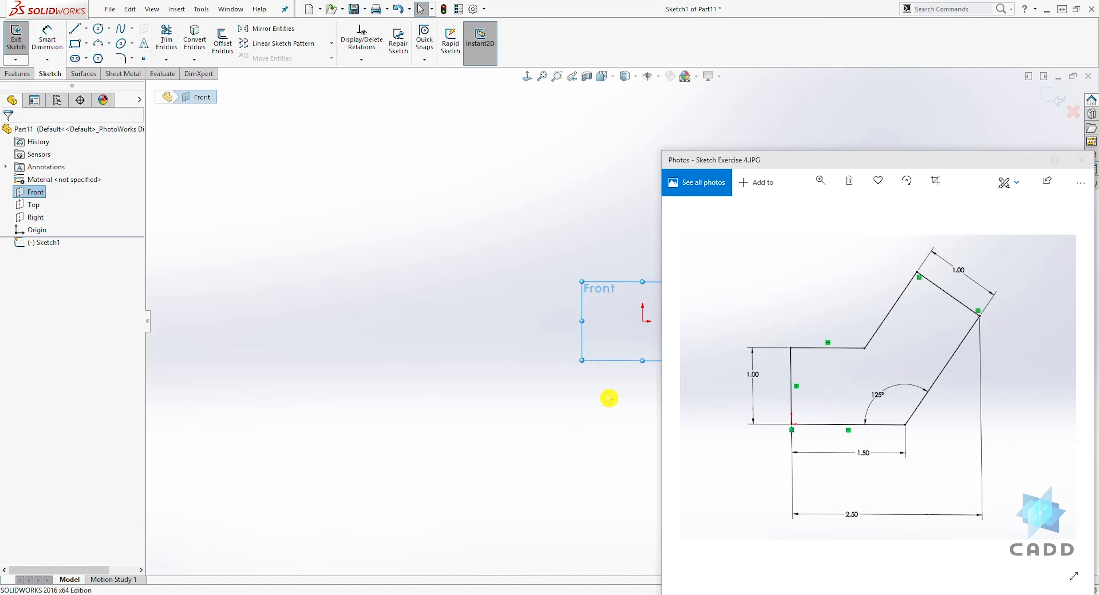
mouse_move(611, 407)
ctrl+middle_down()
mouse_move(412, 400)
mouse_move(366, 374)
ctrl+middle_up()
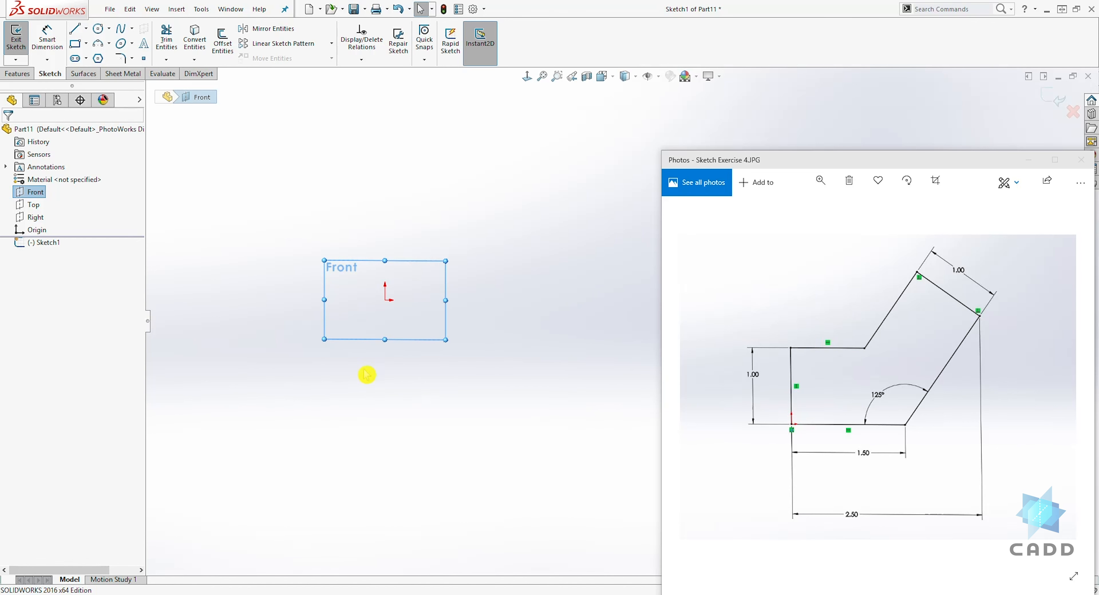
scroll(387, 358, down, 3)
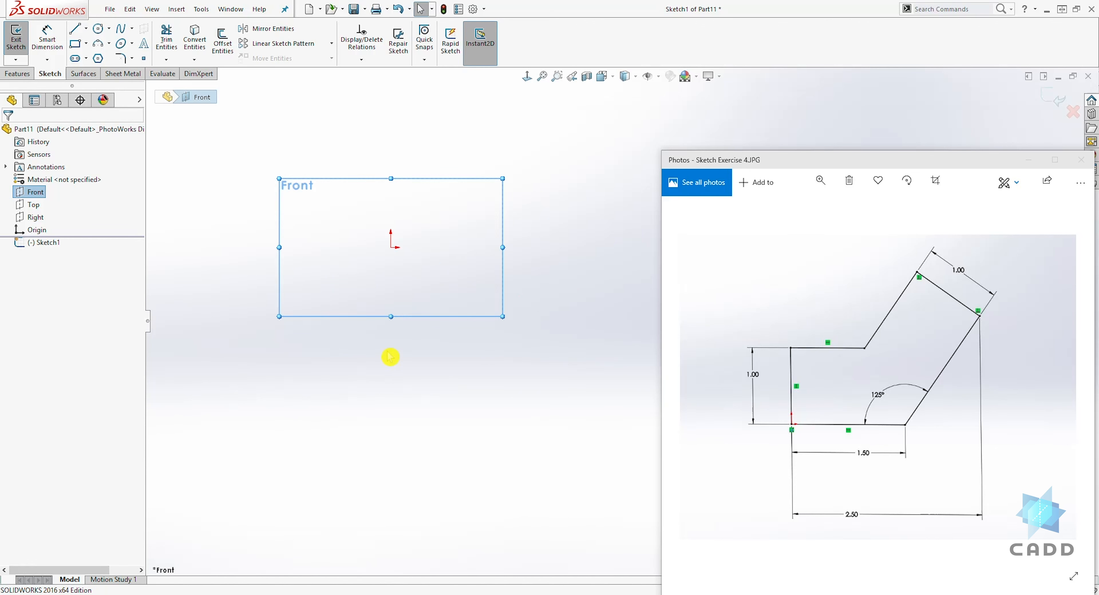
scroll(502, 152, down, 3)
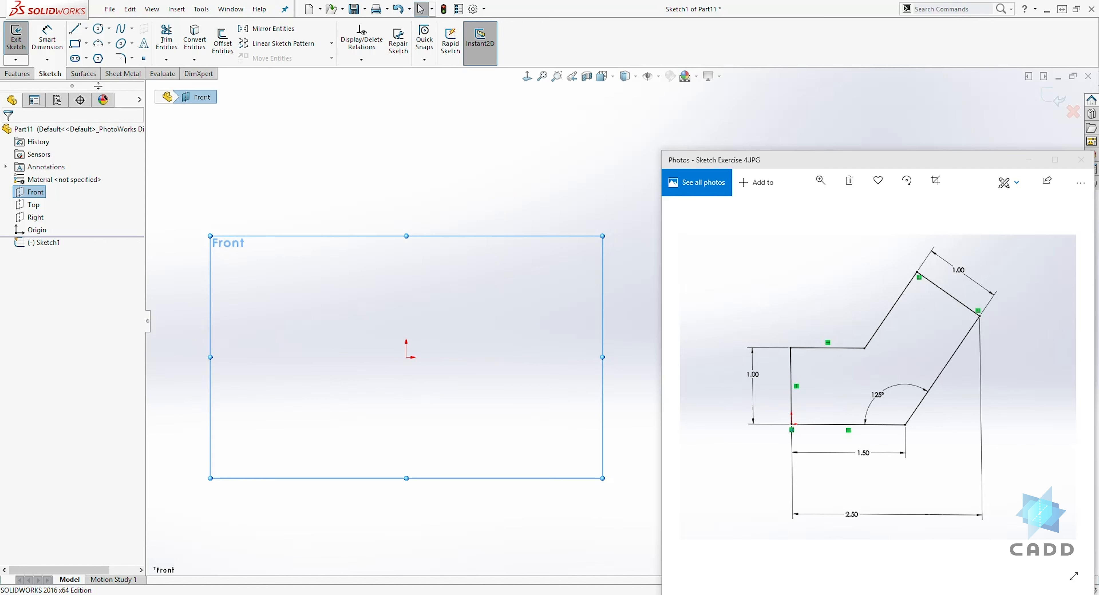
Sketch the closed six-line profile from the origin, with a horizontal base about 2.83 in long and an angled arm with a perpendicular end
click(75, 29)
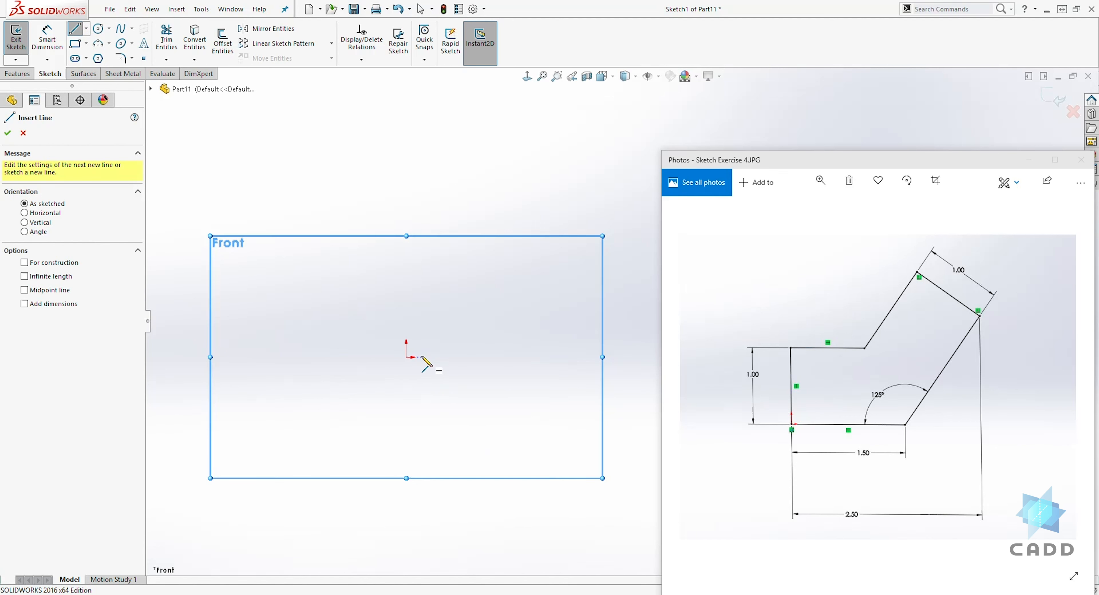
click(407, 357)
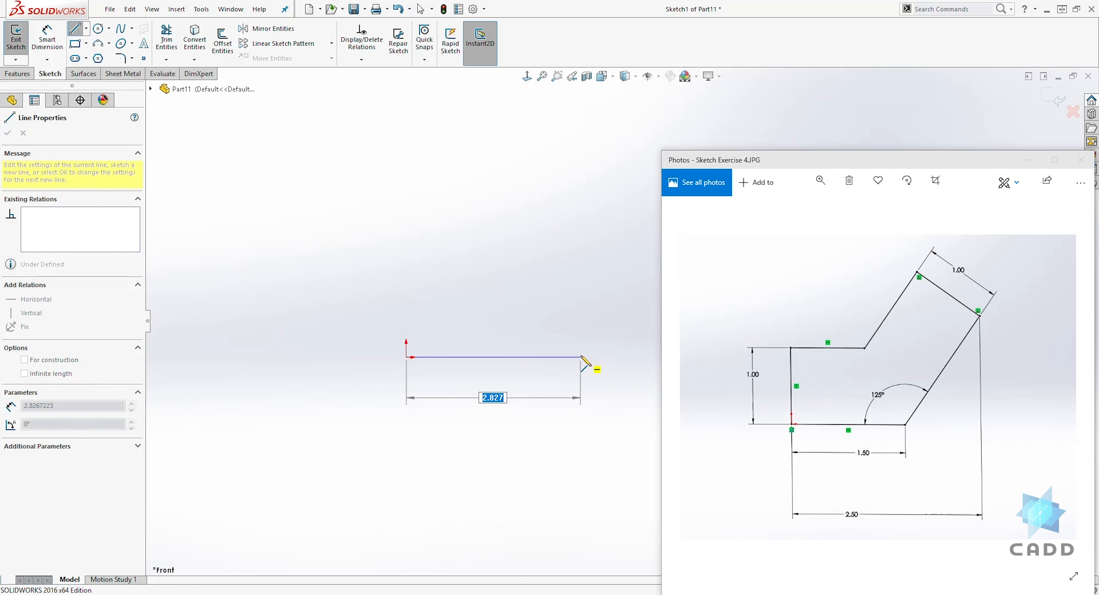
click(581, 358)
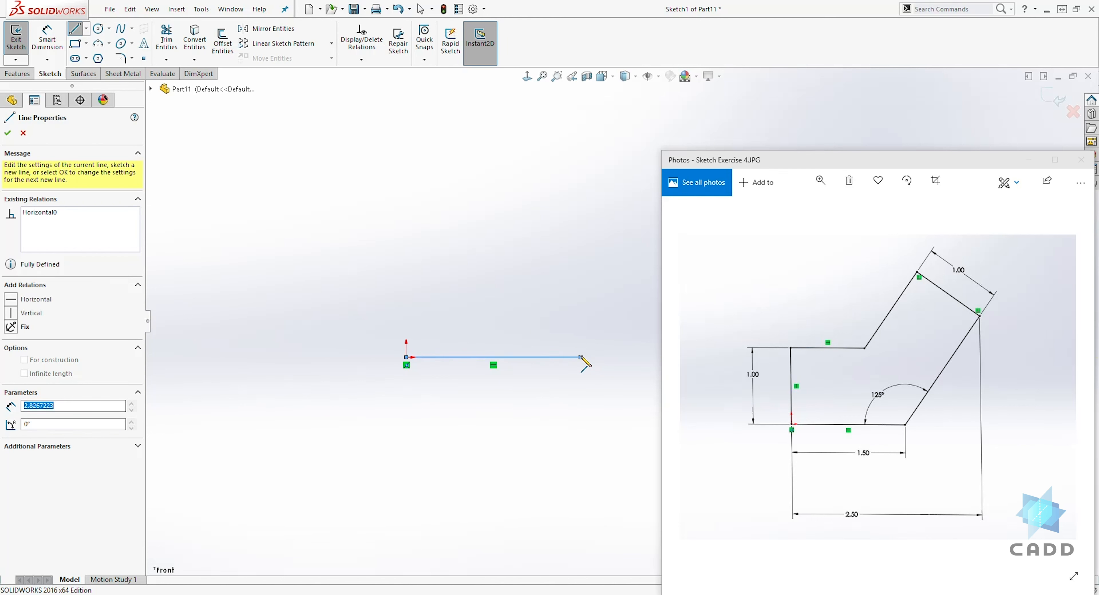
click(649, 222)
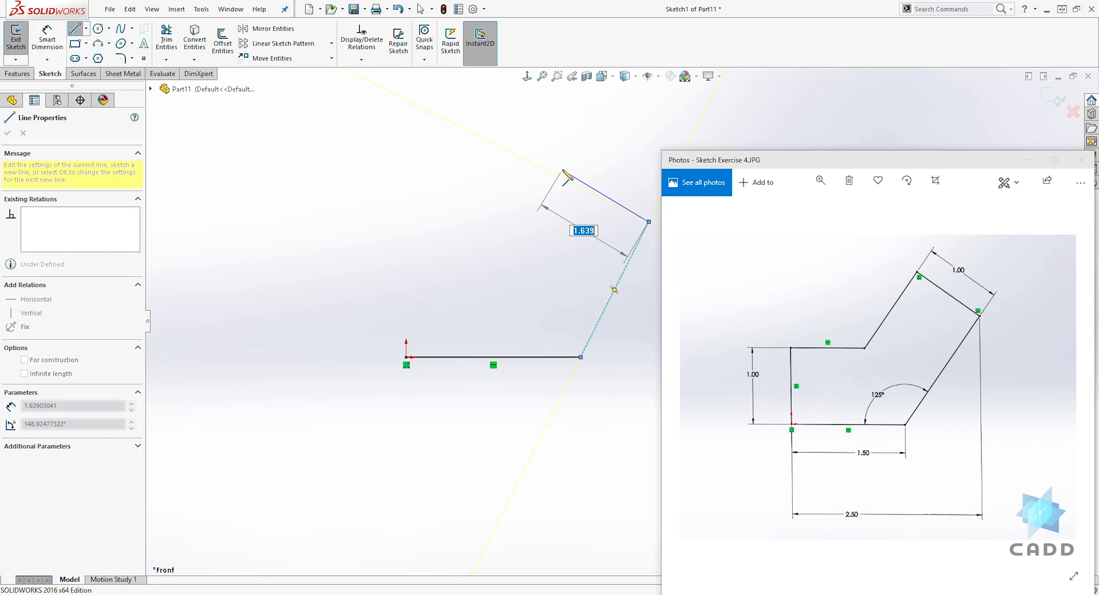
click(556, 174)
click(509, 266)
click(413, 266)
click(406, 358)
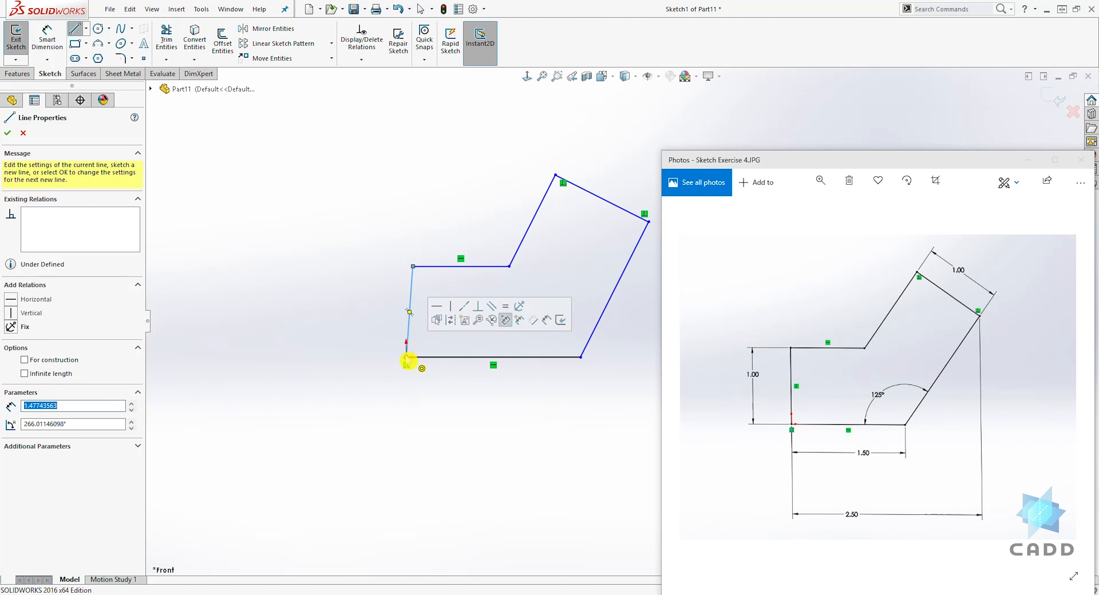
scroll(631, 352, up, 3)
scroll(639, 337, down, 2)
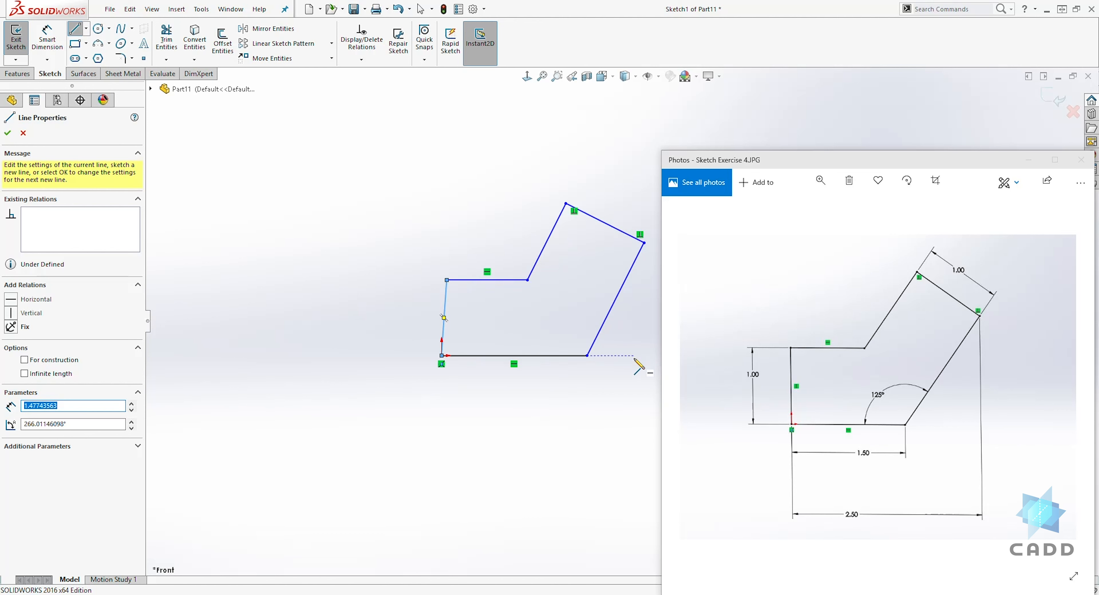
mouse_move(639, 367)
ctrl+middle_down()
mouse_move(543, 382)
mouse_move(491, 373)
ctrl+middle_up()
scroll(384, 303, down, 2)
key(Escape)
key(Escape)
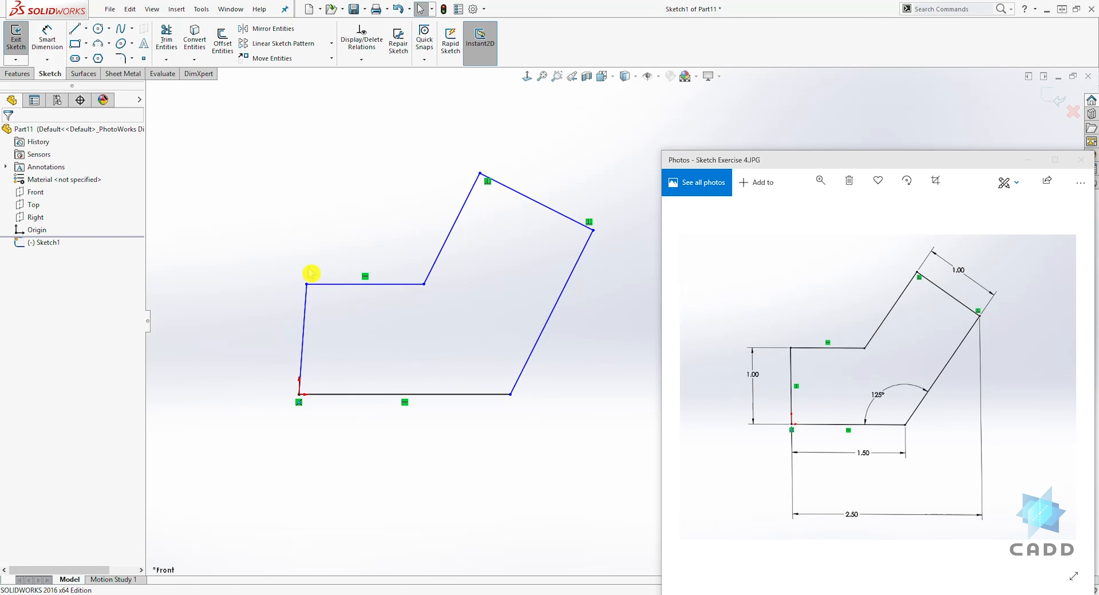
Add a Vertical relation to the slanted line rising from the origin
click(304, 314)
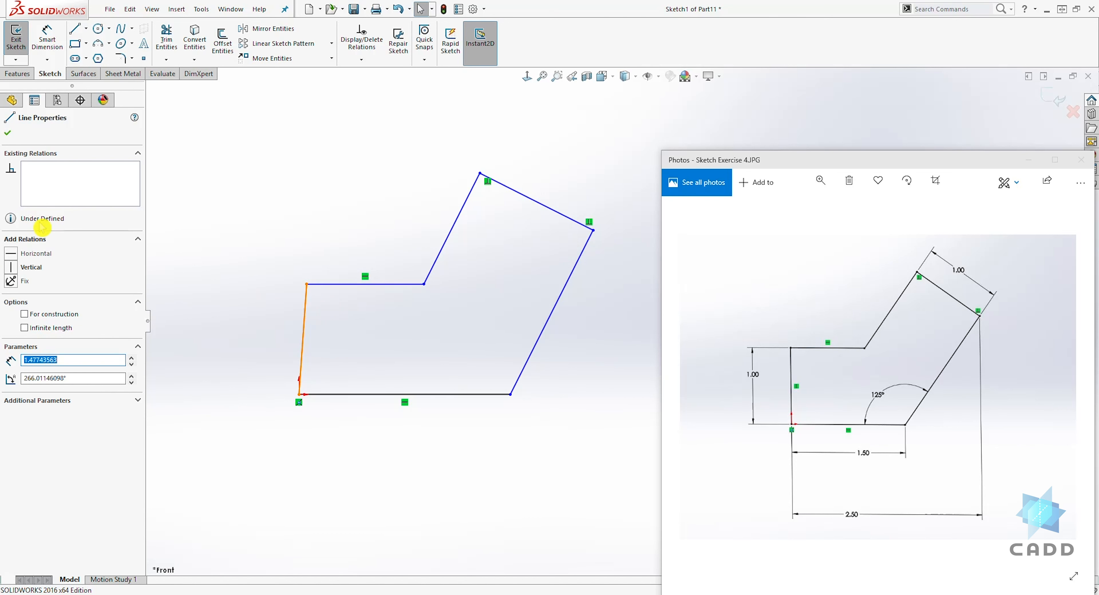
click(12, 268)
click(502, 248)
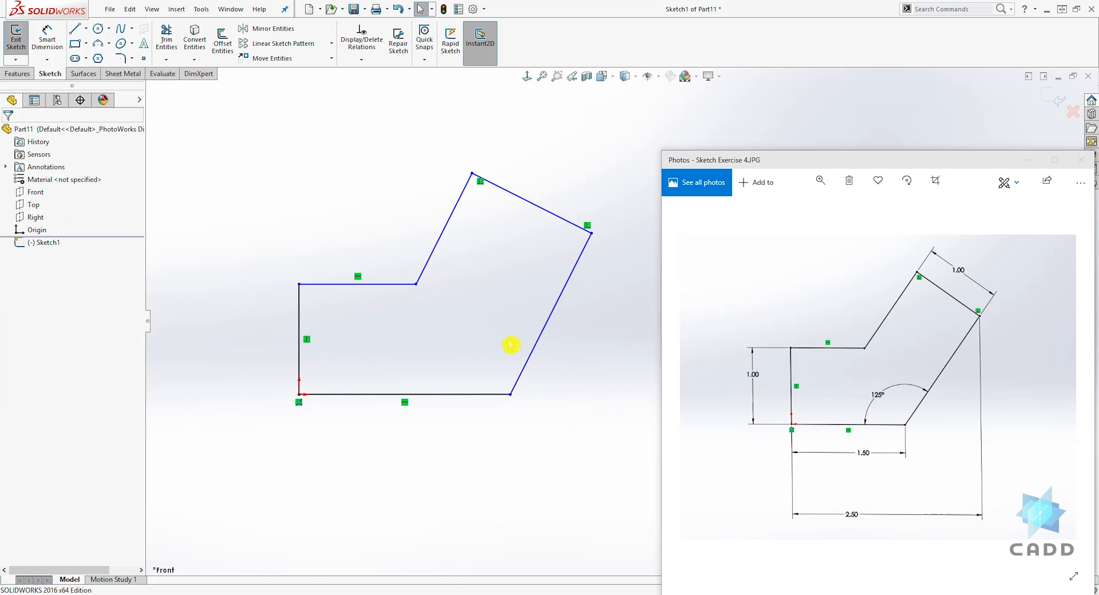
Dimension the horizontal distance from the origin to the arm's outer end corner as 2.5 in
click(47, 34)
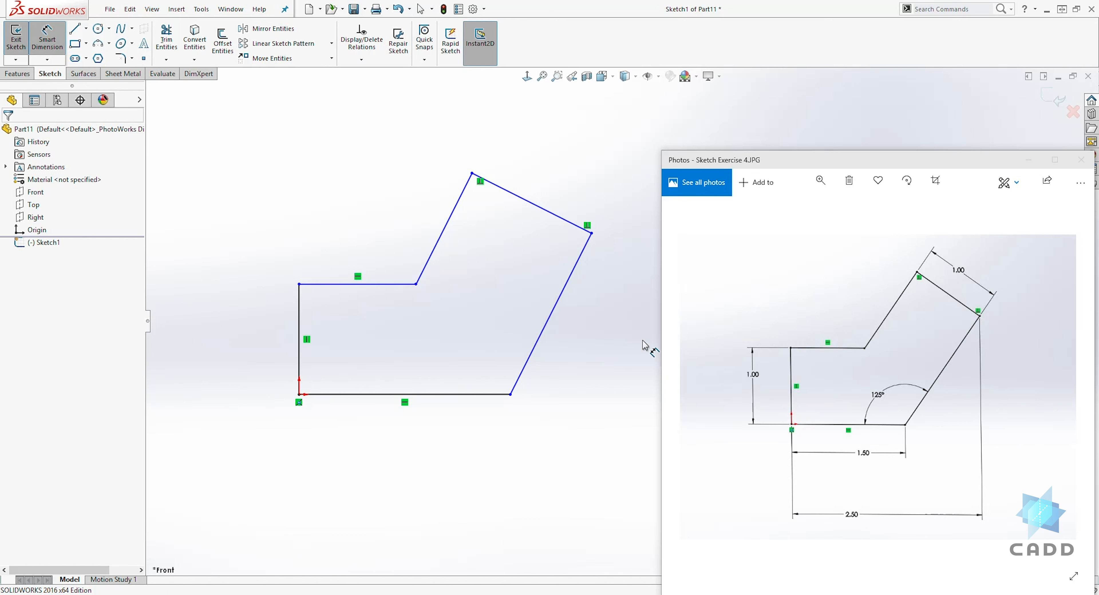
key(Escape)
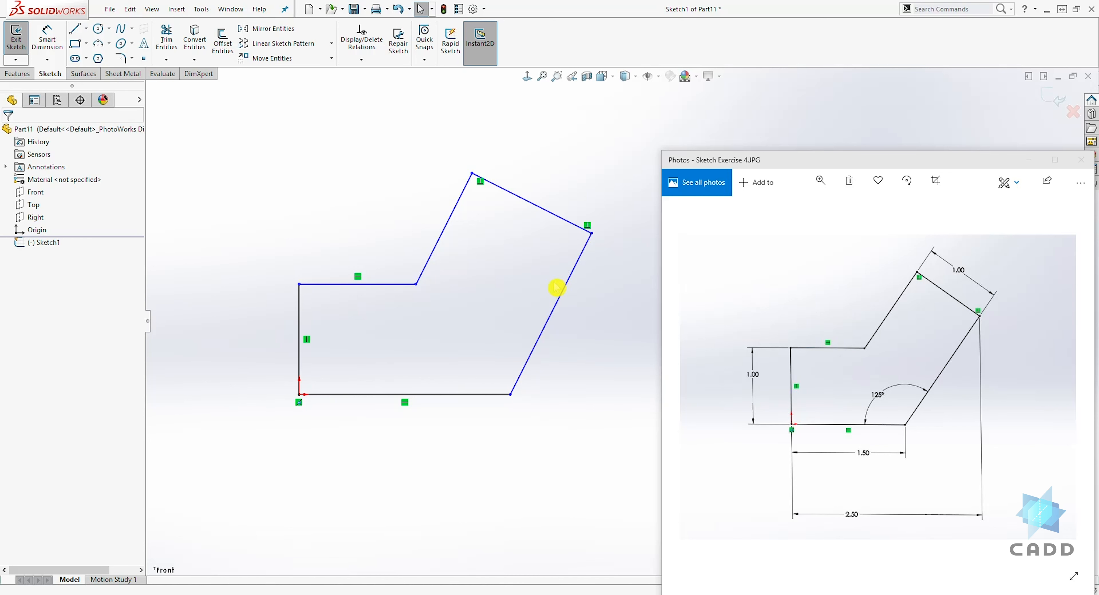
click(47, 37)
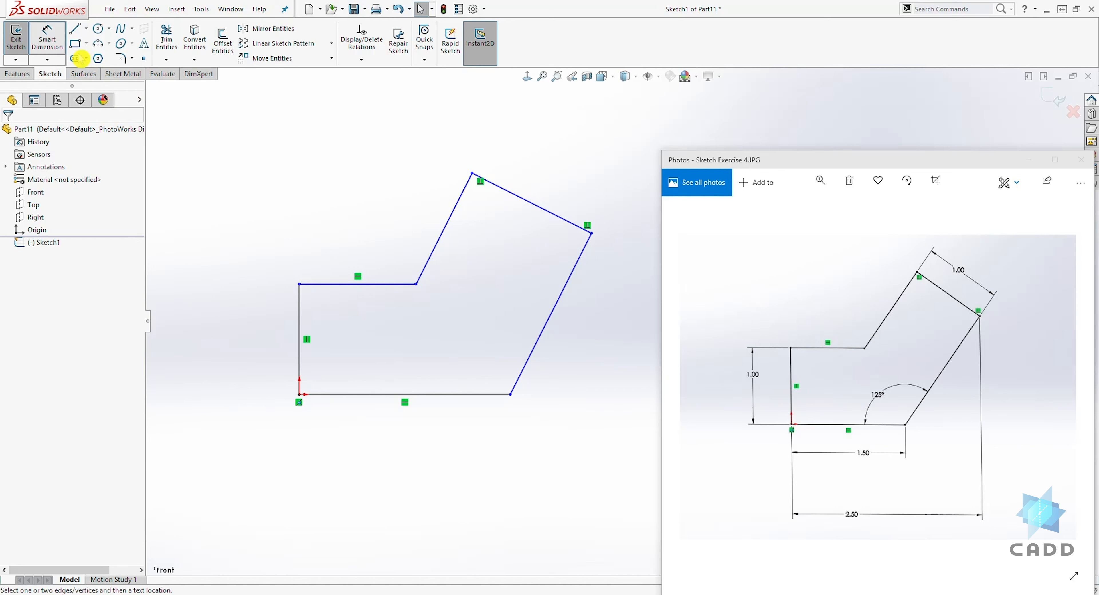
click(592, 233)
click(300, 395)
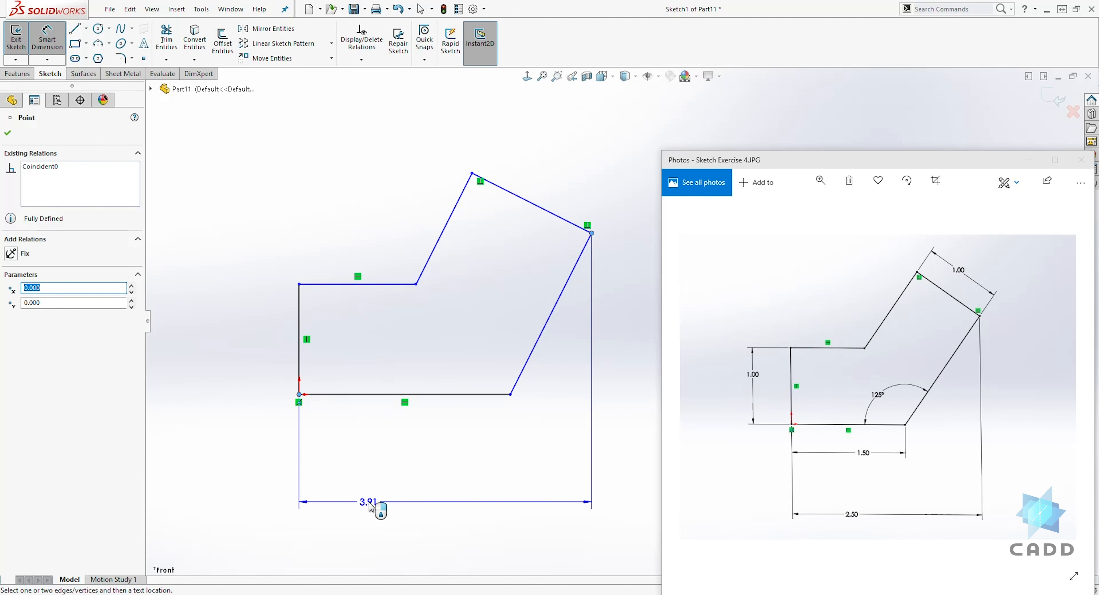
click(377, 501)
text(2.5)
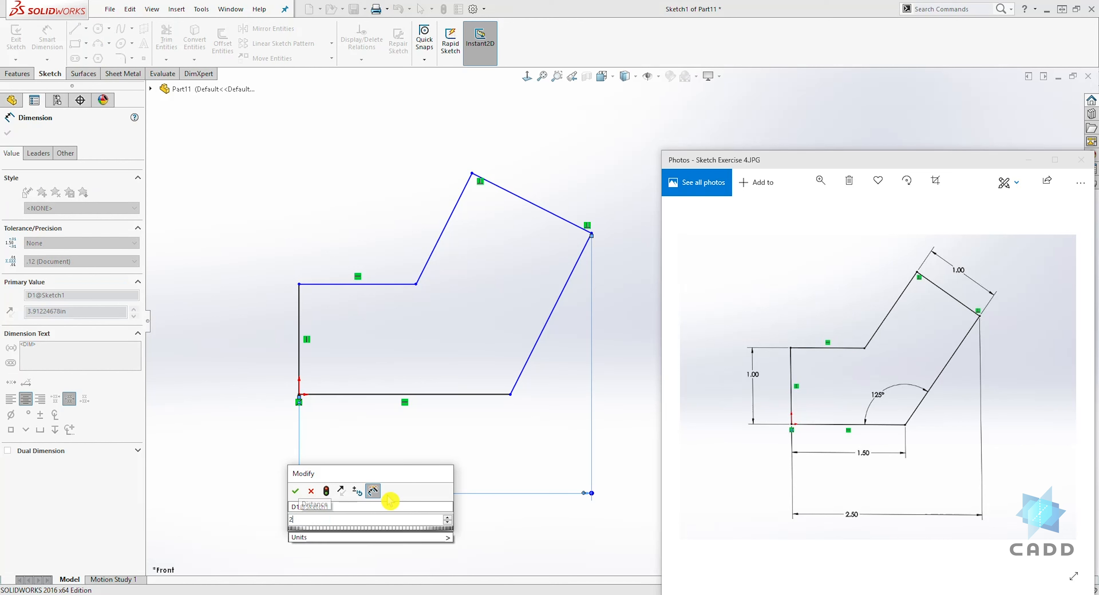
key(Return)
Dimension the vertical line at the origin as 1 in and the horizontal base line as 1.5 in
click(299, 328)
click(259, 326)
text(1)
key(Return)
click(445, 395)
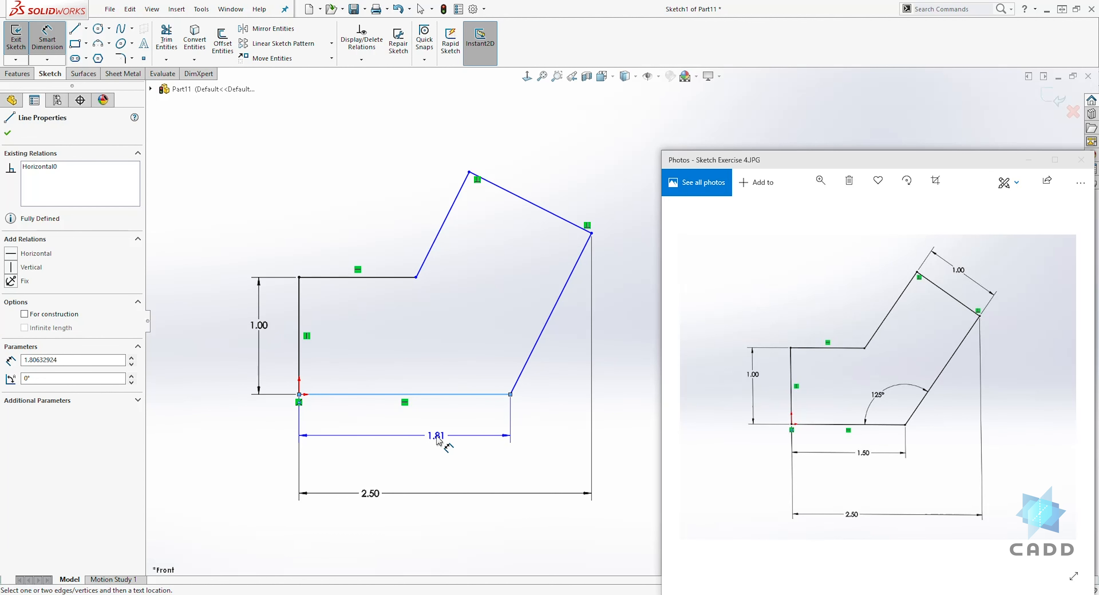
click(445, 437)
text(1.5)
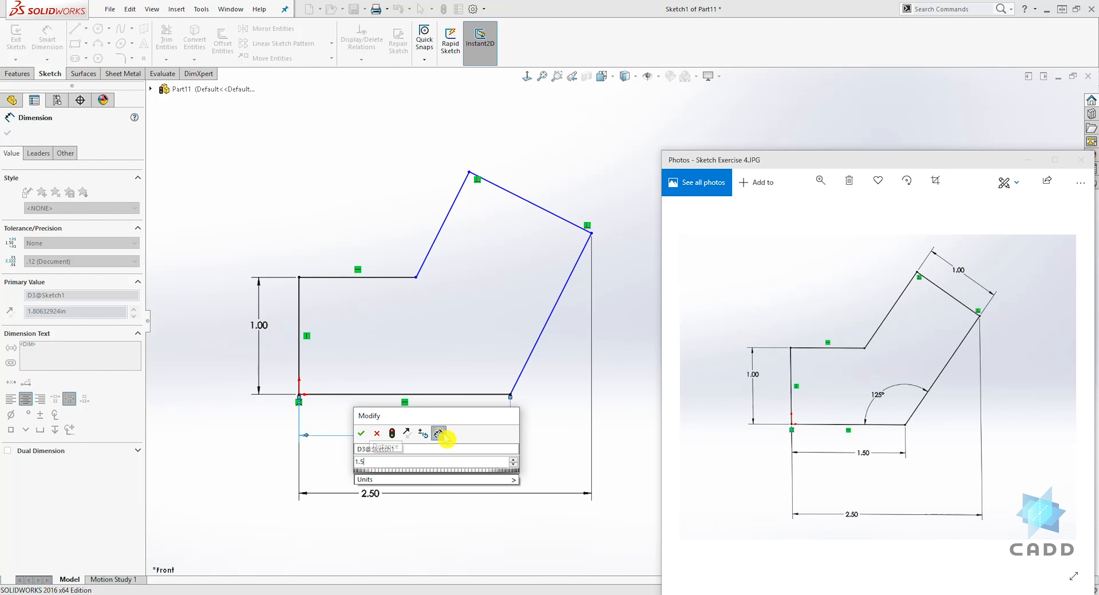
key(Return)
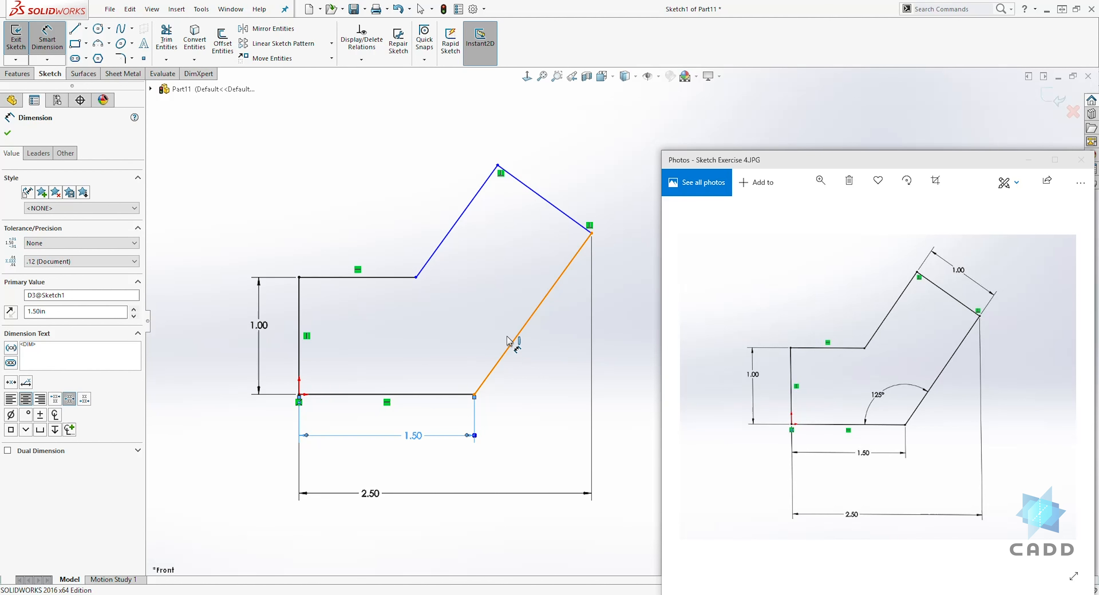
Dimension the angle between the base line and the arm's outer slanted line as 125°
click(512, 343)
click(416, 396)
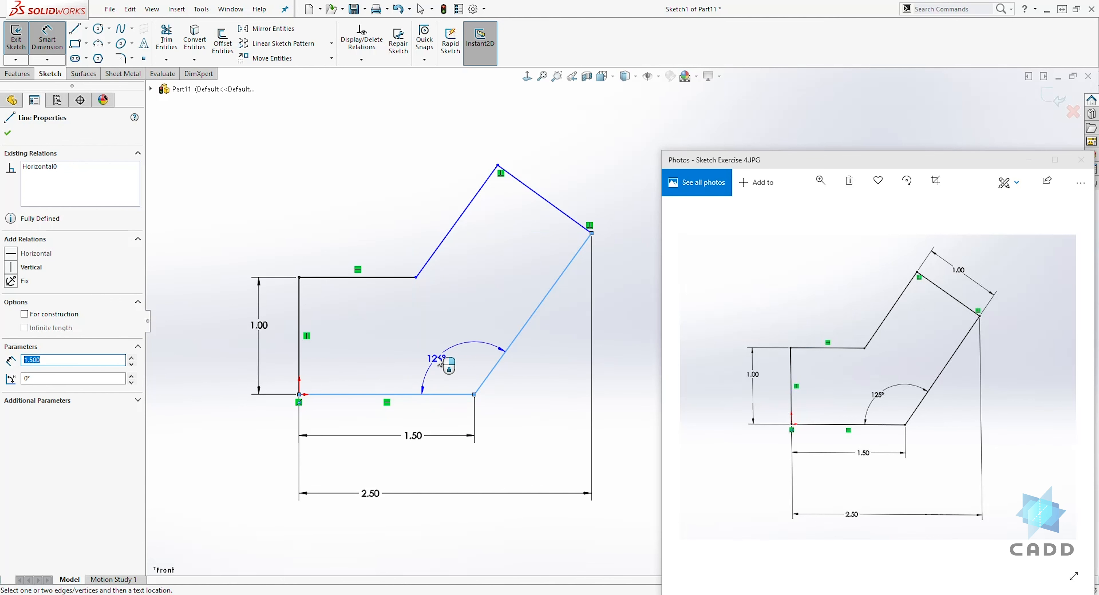
click(443, 360)
text(12)
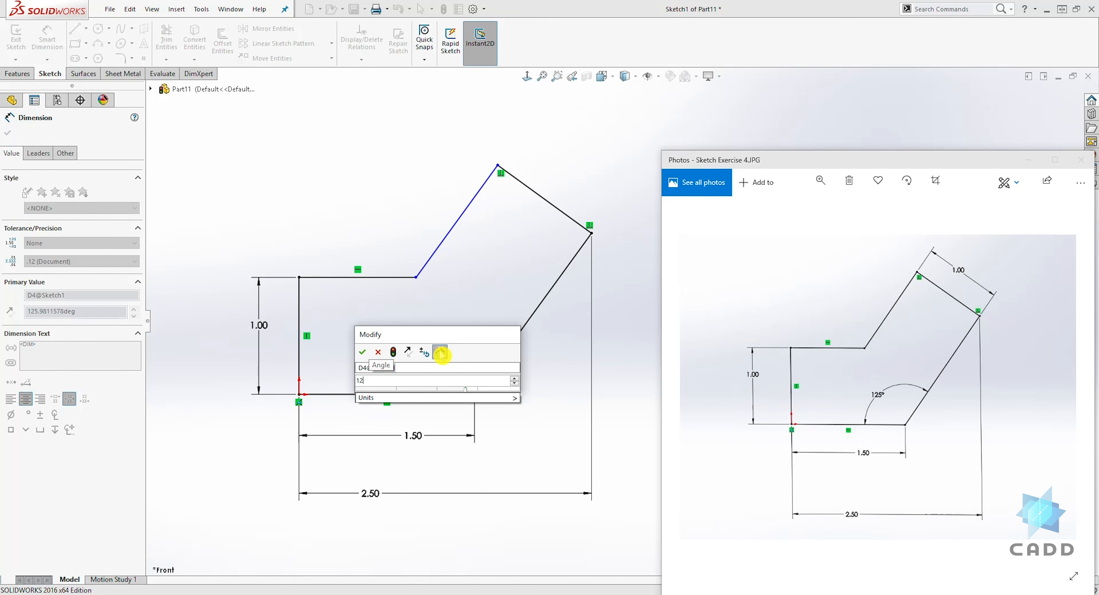
text(5)
key(Return)
key(Escape)
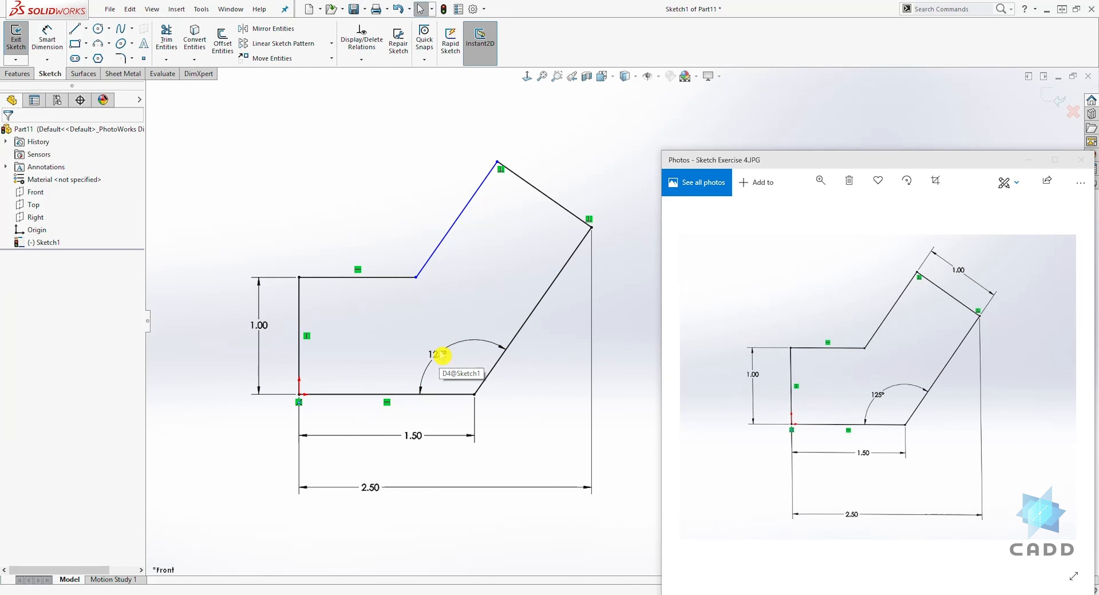
Shift the arm's inner slanted line by its top and bottom endpoints to check the profile's remaining freedom
drag(497, 162, 488, 204)
click(476, 213)
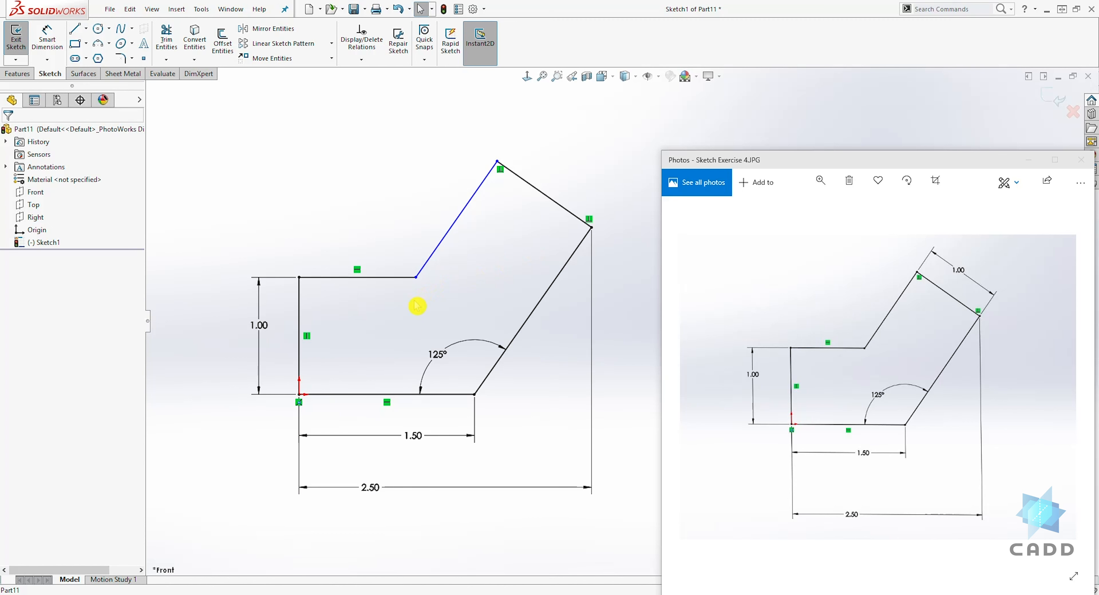
mouse_move(416, 277)
mouse_down()
mouse_move(490, 277)
mouse_move(405, 279)
mouse_move(417, 284)
mouse_up()
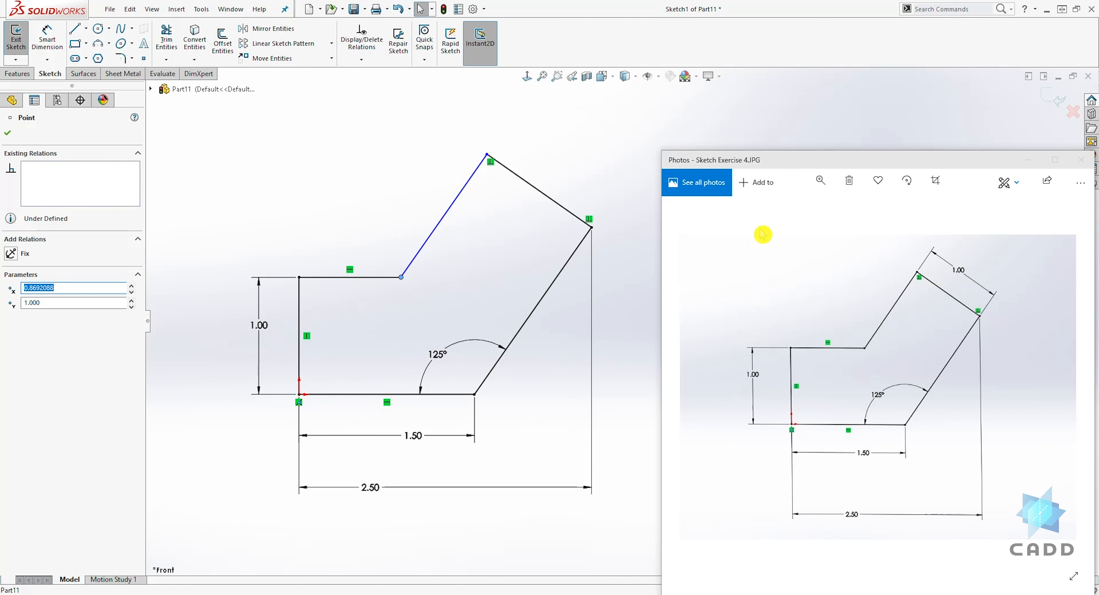
click(301, 147)
Dimension the perpendicular end line of the angled arm as 1 in
click(47, 39)
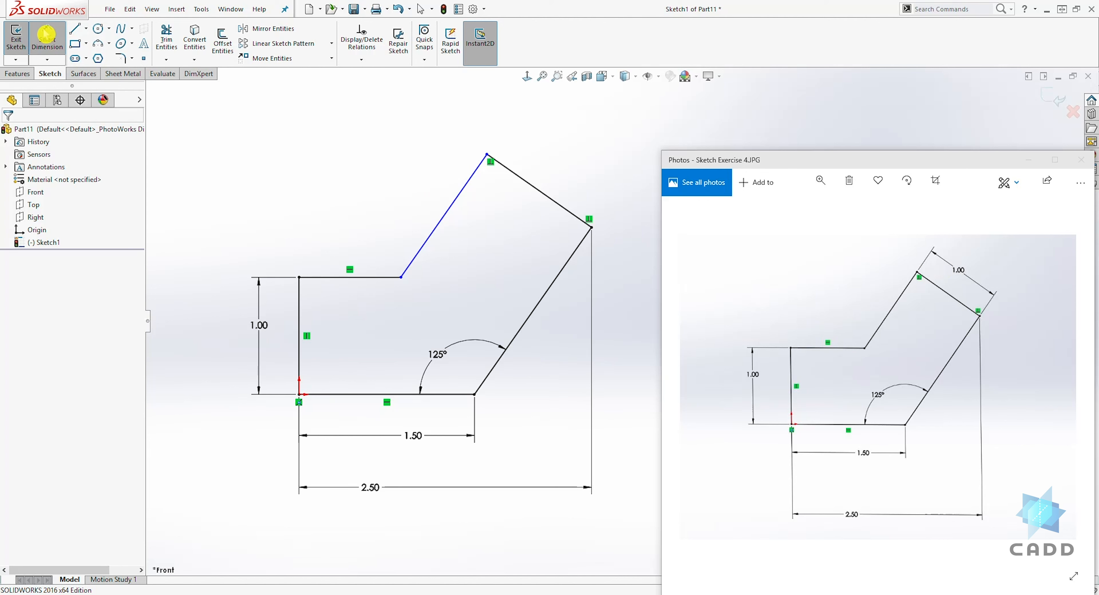
key(Escape)
click(47, 38)
click(528, 188)
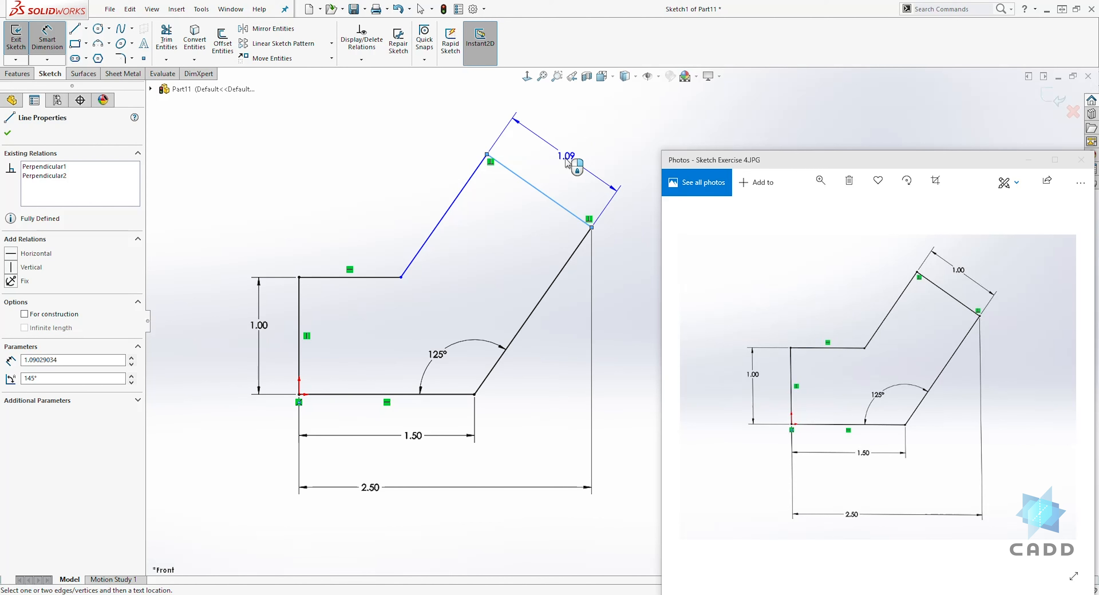
click(568, 165)
text(1)
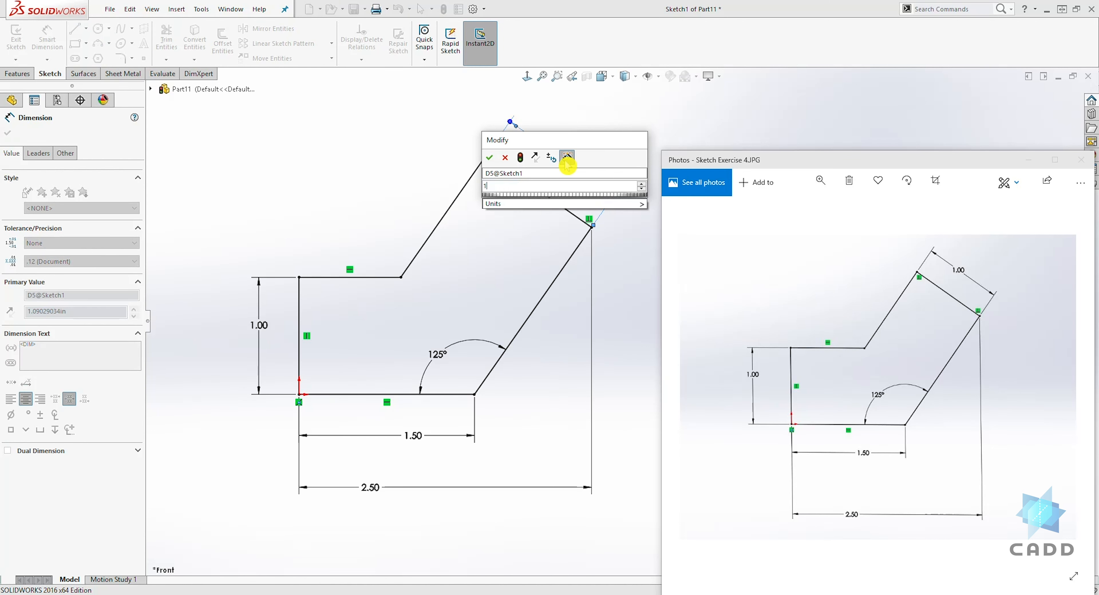
key(Return)
key(Escape)
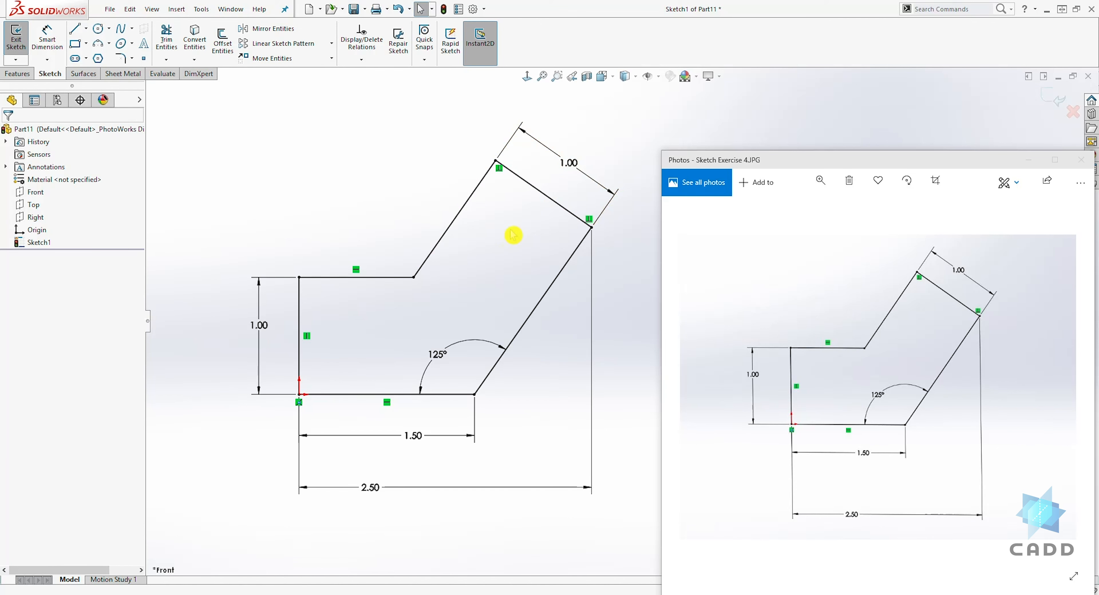